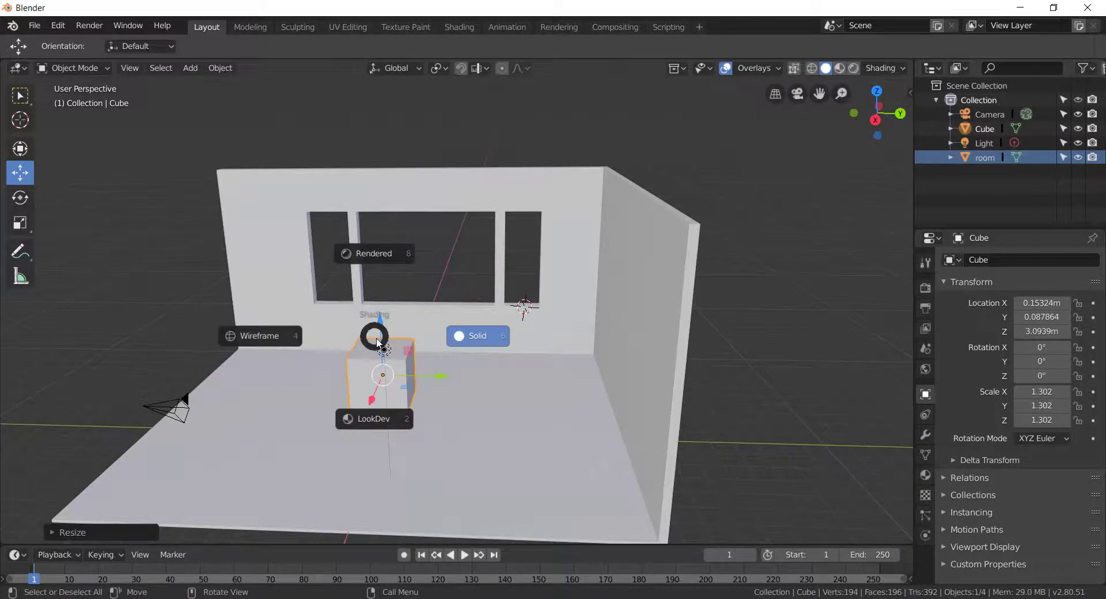
- Flatten the cube vertically by scaling it along Z
key("s")
key("z")
left_click(386, 373)
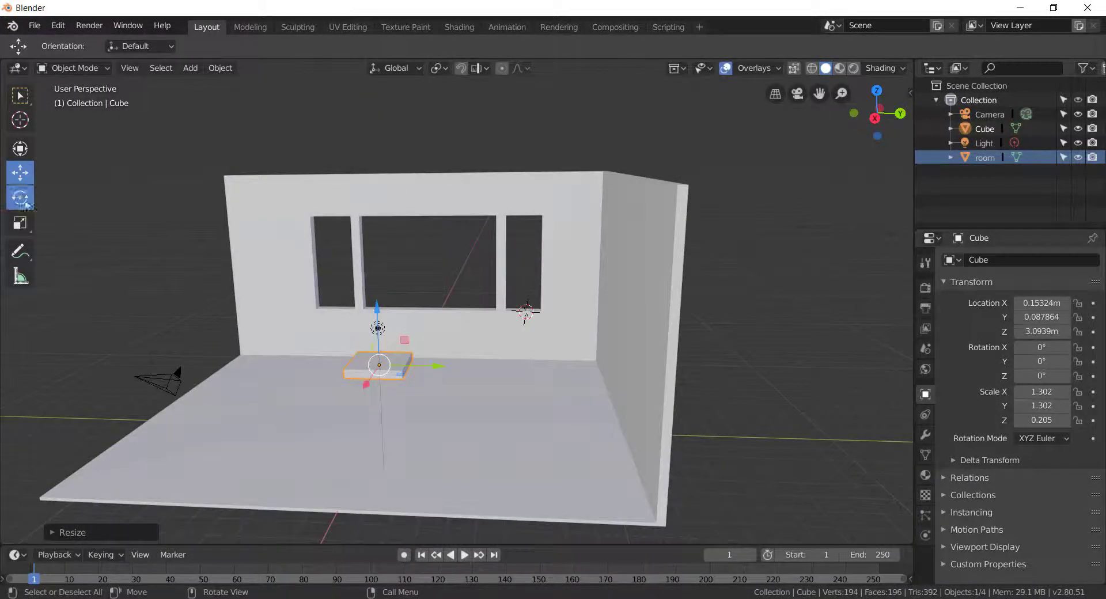
- Widen the flattened cube along X and lengthen it along Y into a slab
left_click(20, 222)
key("s")
key("x")
left_click(375, 346)
key("s")
key("y")
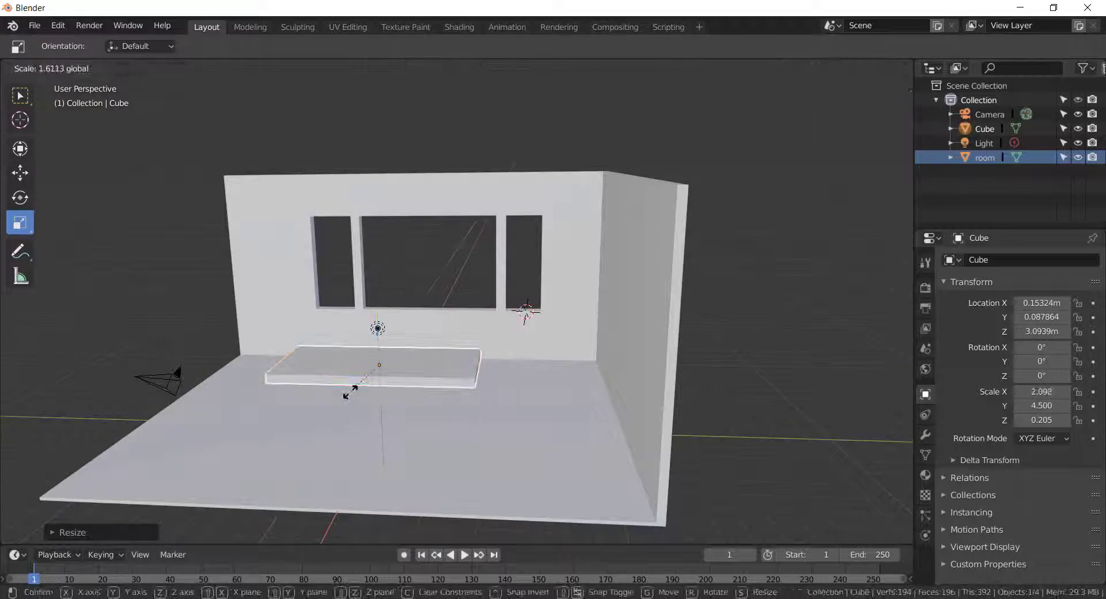
left_click(348, 383)
- Stretch the slab further along Y so it spans wider across the room
middle_click_drag(348, 382, 491, 368)
left_click(692, 334)
middle_click_drag(691, 334, 518, 303)
key("s")
key("y")
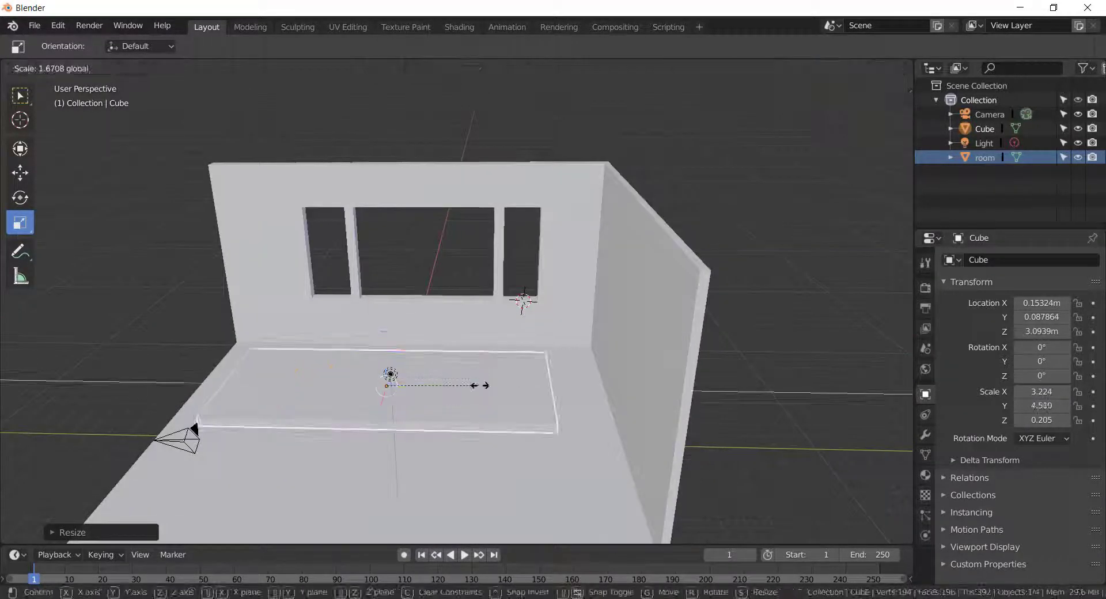
left_click(486, 457)
middle_click_drag(486, 457, 137, 158)
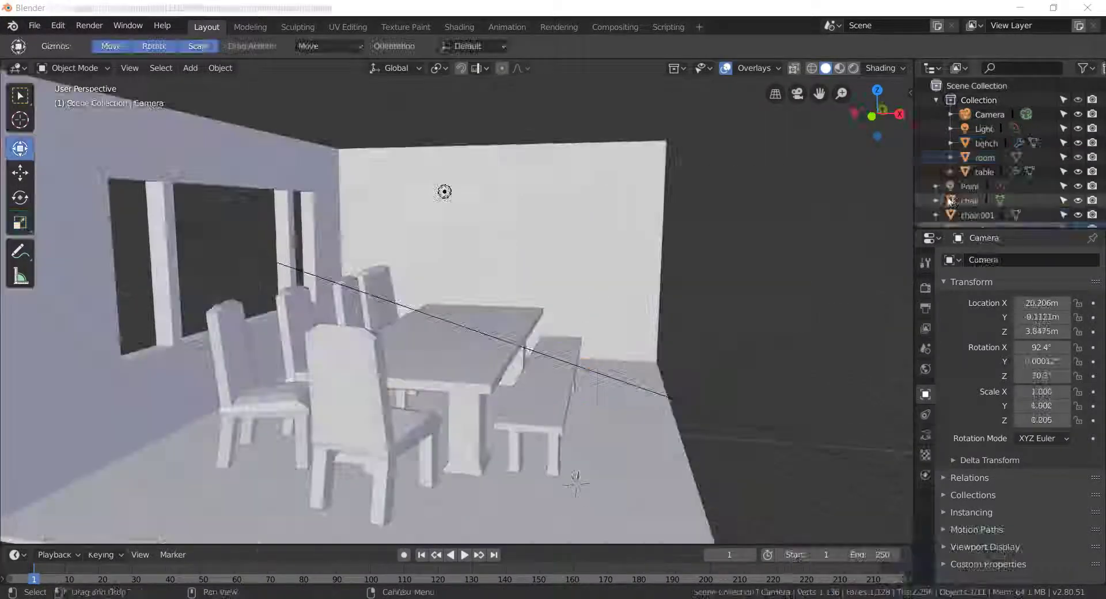
- Hide the extra chairs, table, bench and chair in the Outliner
scroll(960, 172, "down", 3)
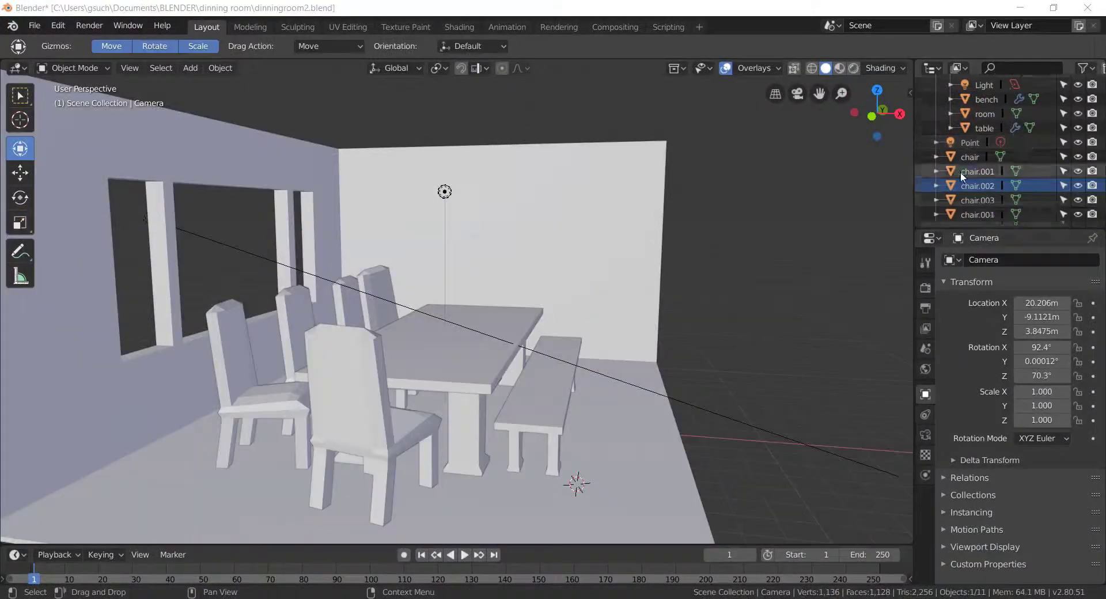
left_click(1077, 171)
left_click_drag(1077, 186, 1080, 217)
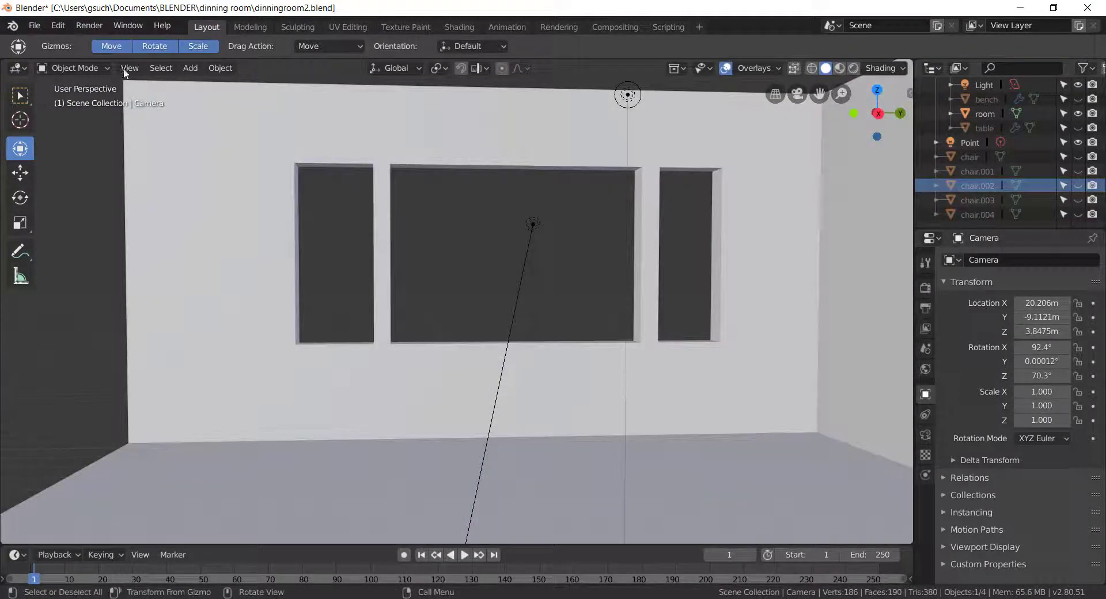
left_click(190, 68)
- Add a new cube and move it up into the middle window opening
left_click(331, 97)
middle_click_drag(428, 347, 345, 270)
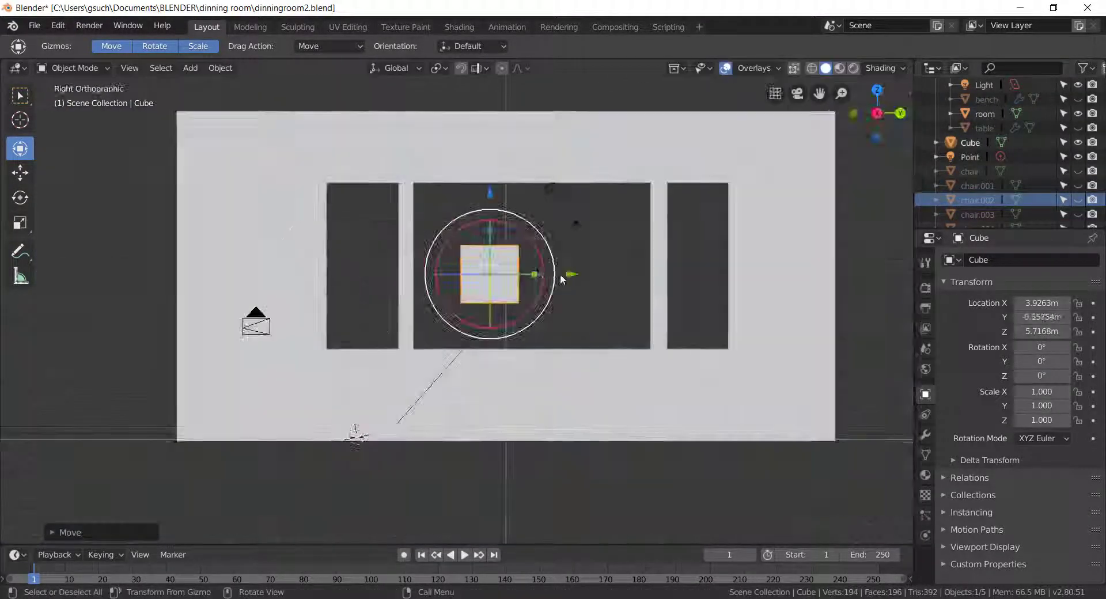
left_click_drag(493, 277, 522, 277)
middle_click_drag(483, 316, 379, 331)
left_click_drag(874, 110, 852, 138)
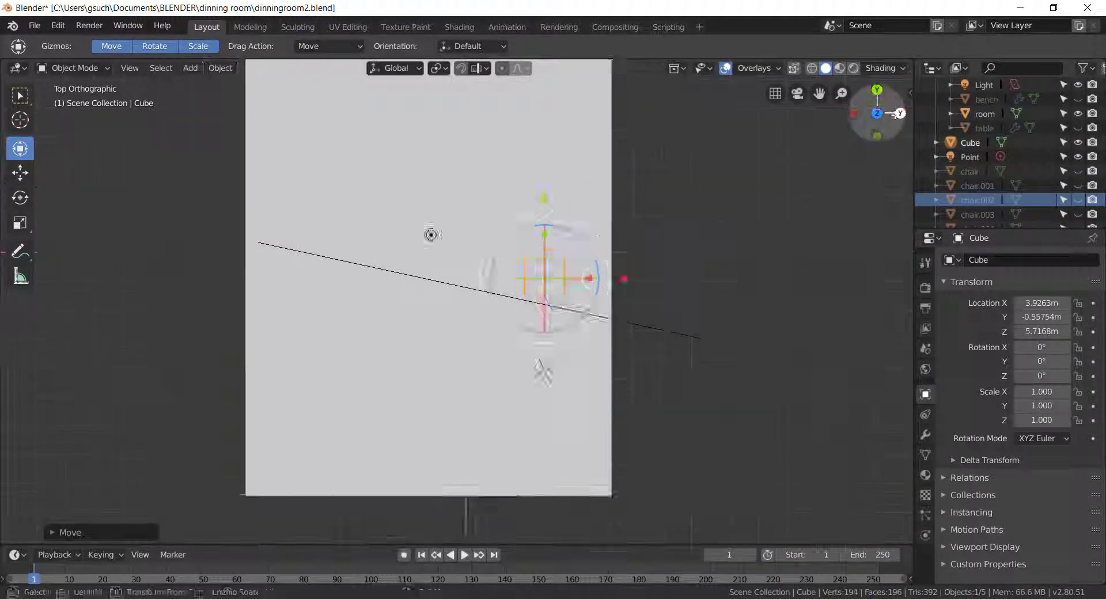
- Scale the cube along Z and position the panel at the window's height
key("s")
key("z")
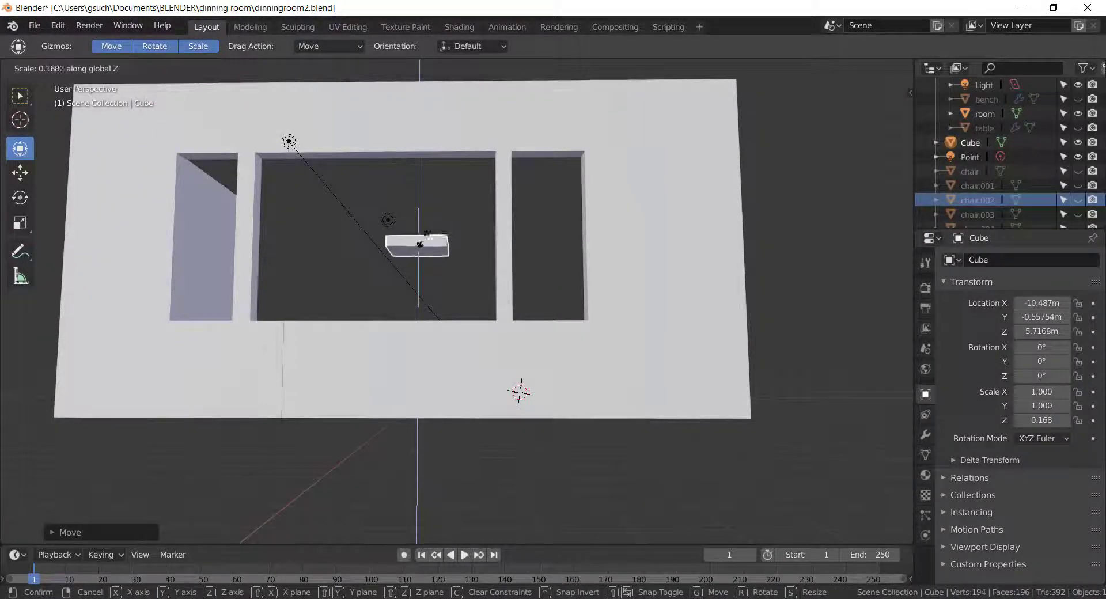
left_click(288, 141)
middle_click_drag(401, 215, 465, 193)
key("s")
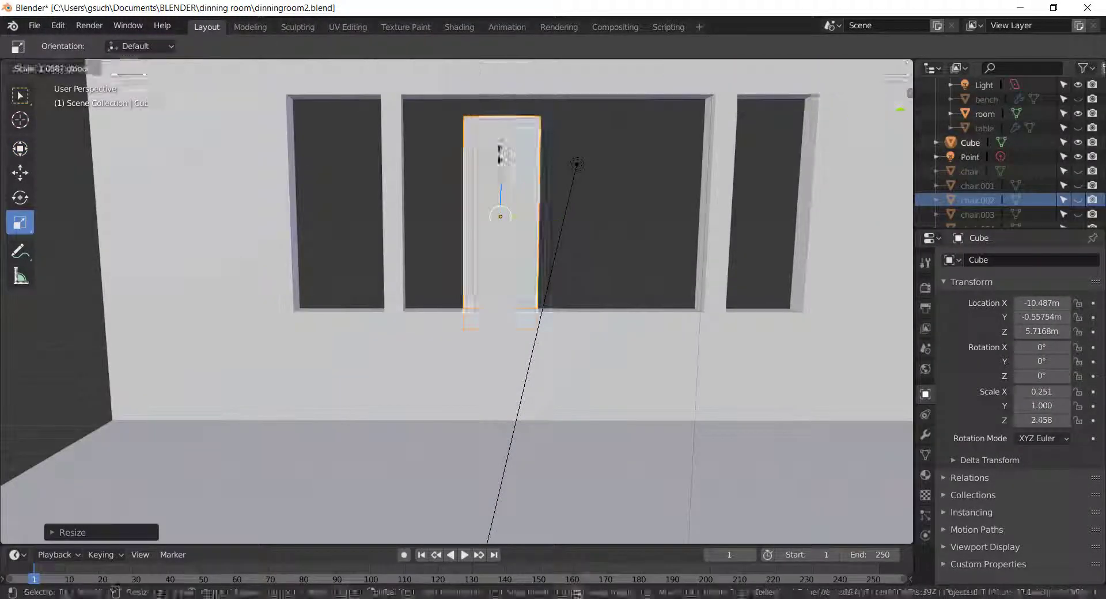
middle_click_drag(547, 208, 551, 201)
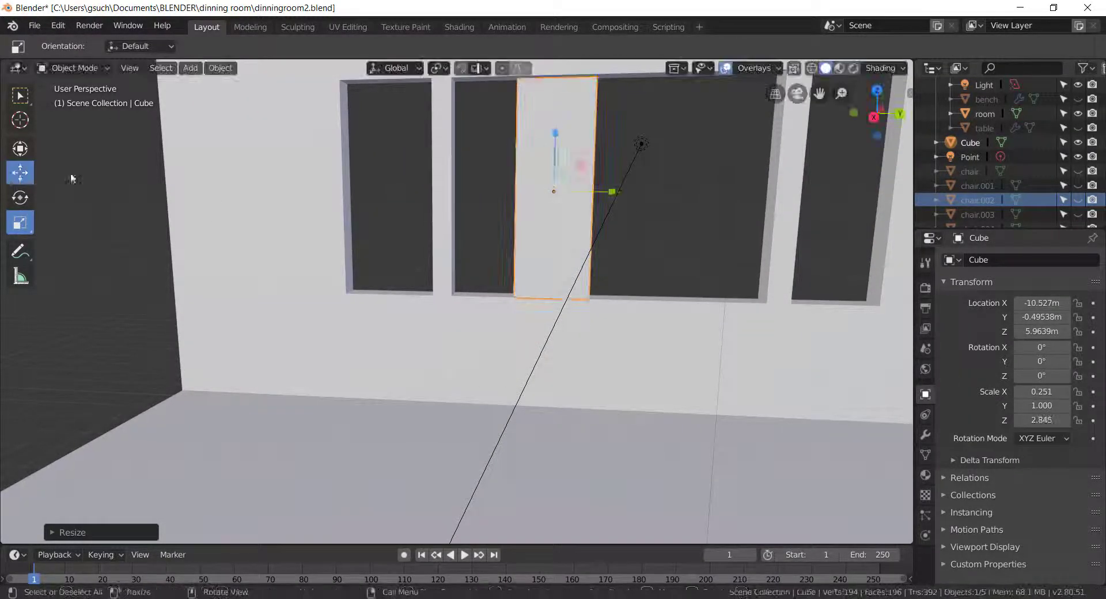
left_click_drag(555, 134, 555, 130)
mouse_move(555, 130)
middle_mouse_down()
mouse_move(666, 172)
mouse_move(765, 254)
mouse_move(779, 163)
middle_mouse_up()
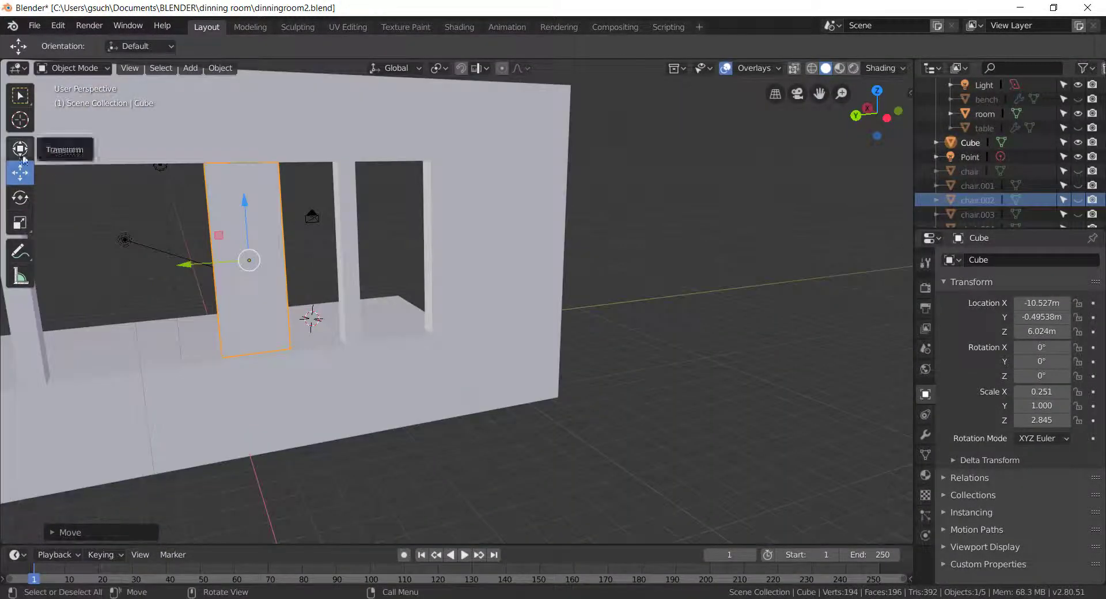
- Stretch the panel across the window width along Y and switch to wireframe shading
key("s")
key("y")
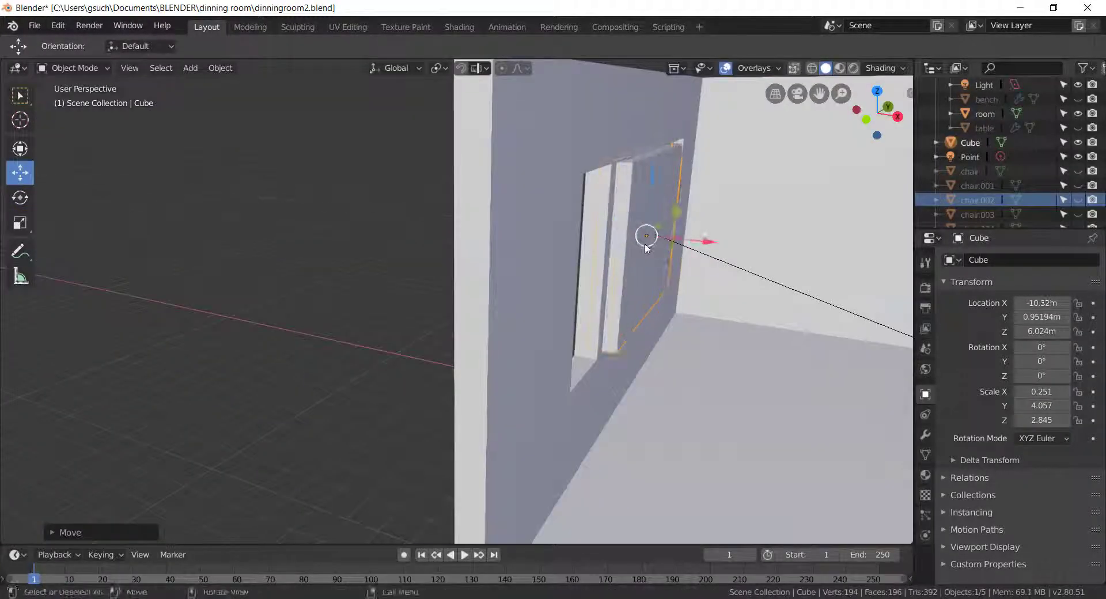
middle_click_drag(646, 248, 833, 155)
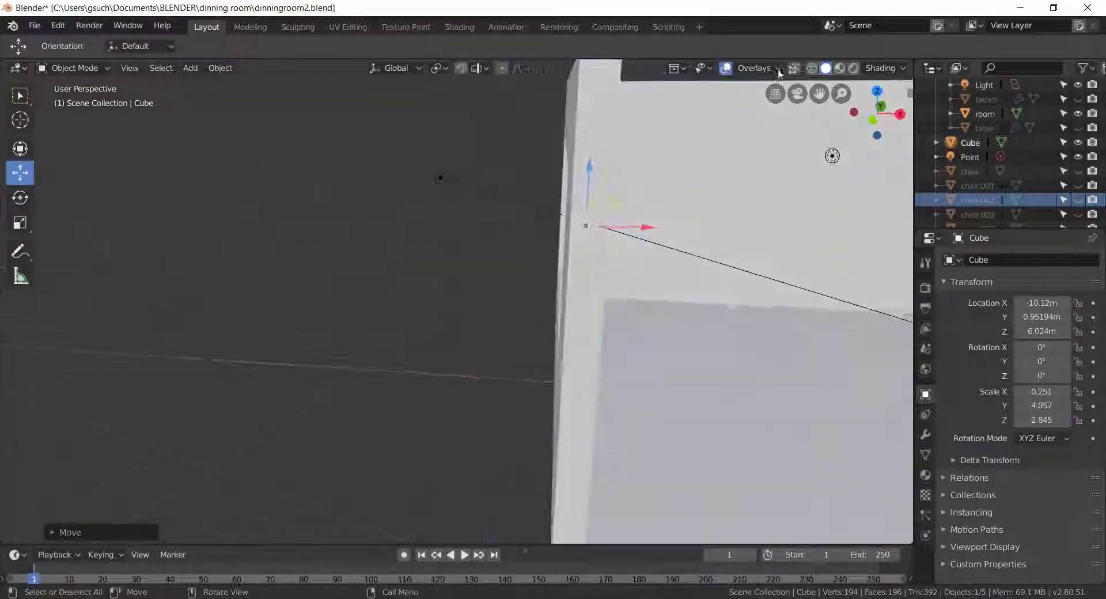
key("z")
key("4")
middle_click_drag(620, 366, 651, 301)
- From a side view, snap the 3D cursor to the window panel
key("ctrl+KP_3")
key("shift+s")
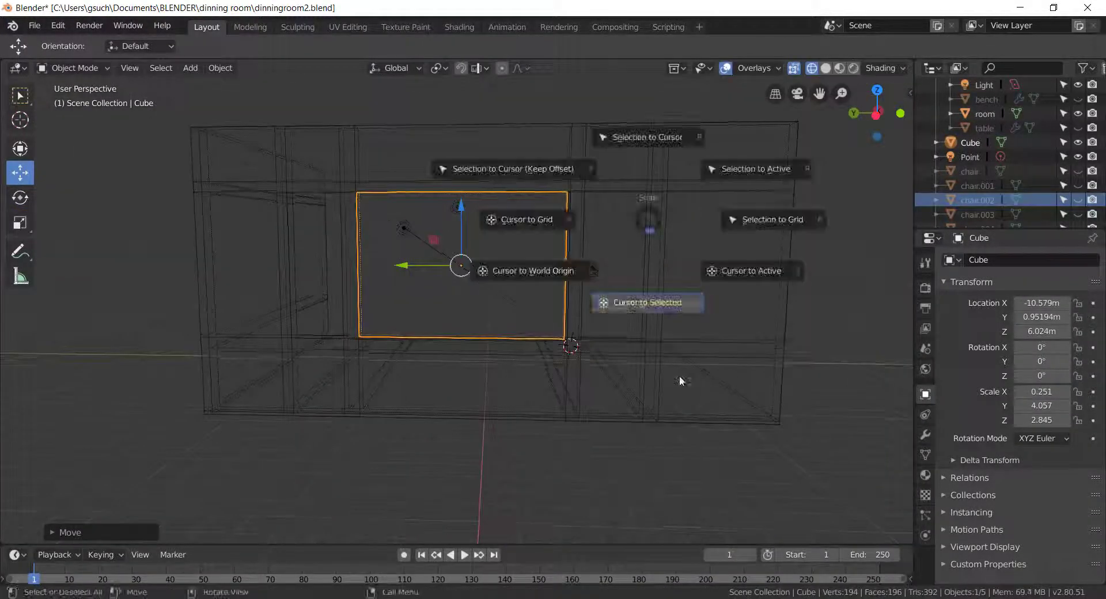
left_click(678, 377)
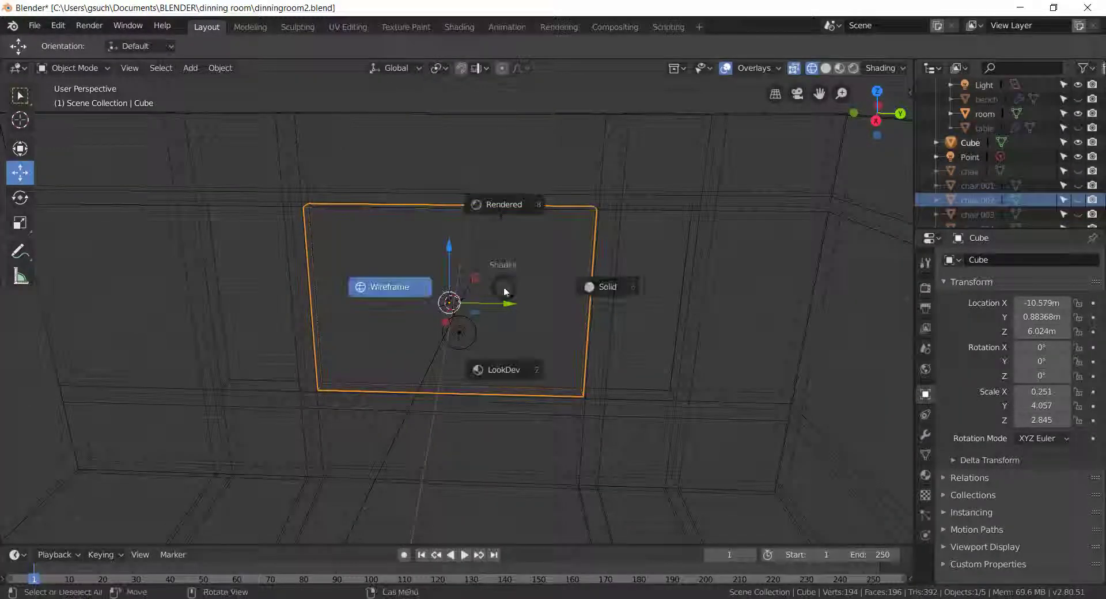
- In solid shading and Edit Mode, scale the panel's front face along one axis
key("6")
key("Tab")
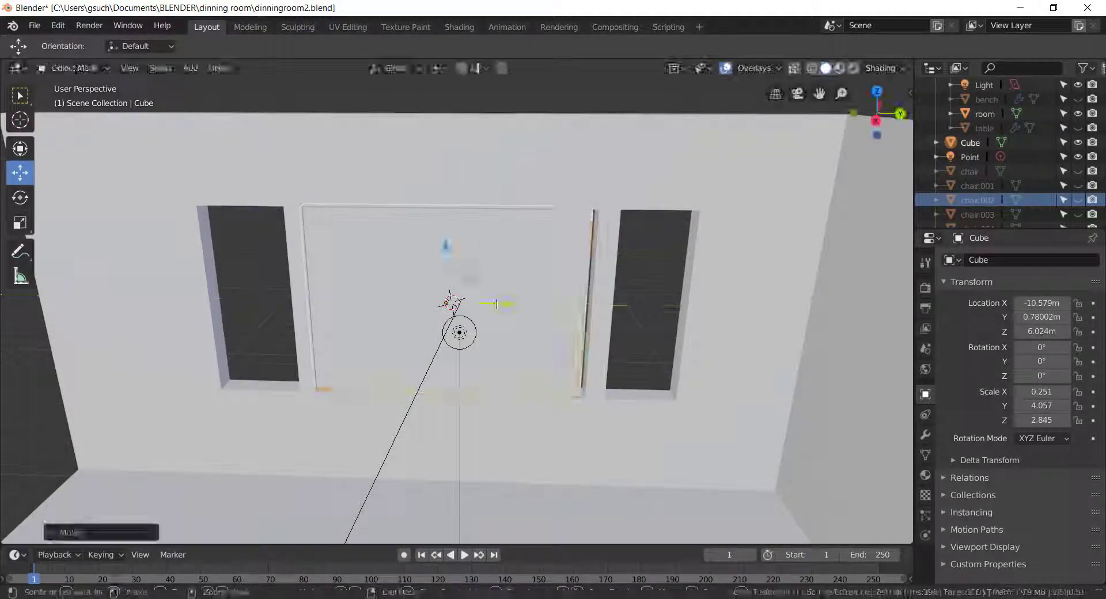
left_click(507, 297)
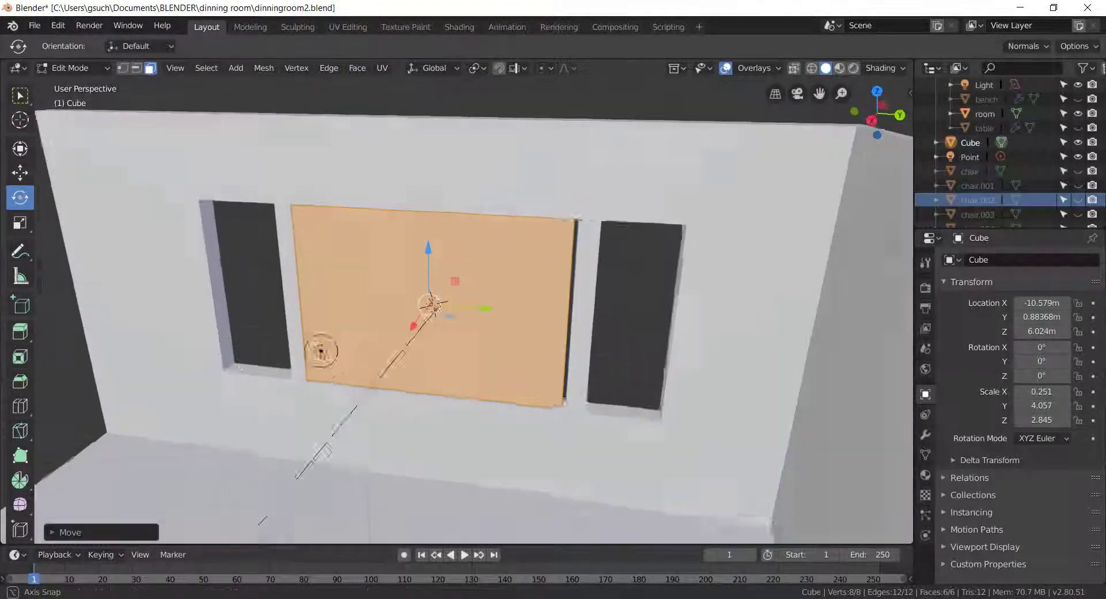
key("shift+space")
key("s")
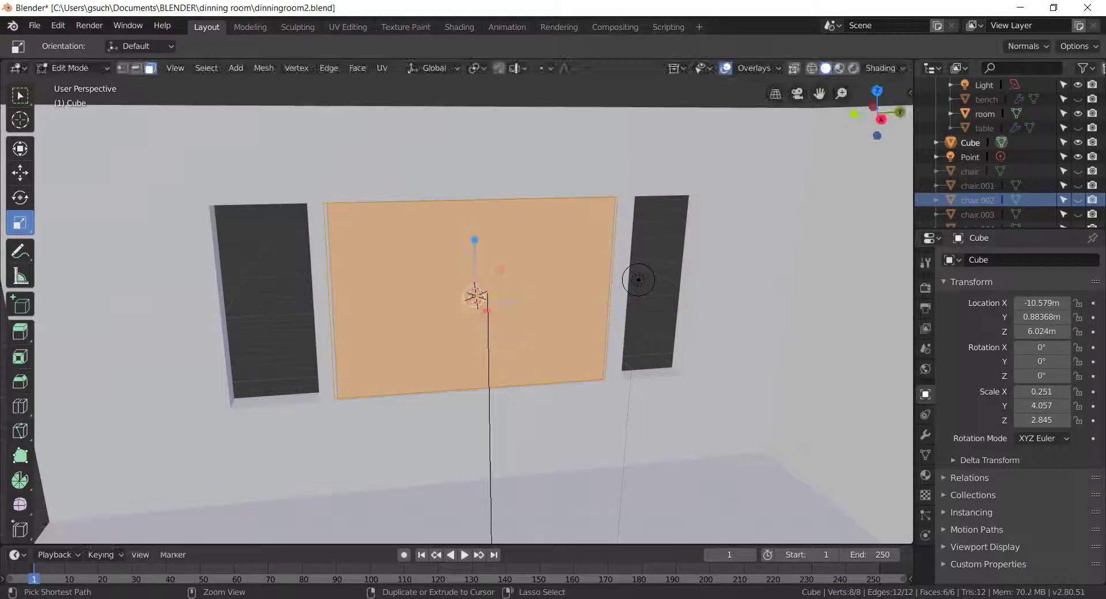
- Back in Object Mode, duplicate the window panel twice for the side windows
key("Tab")
key("shift+d")
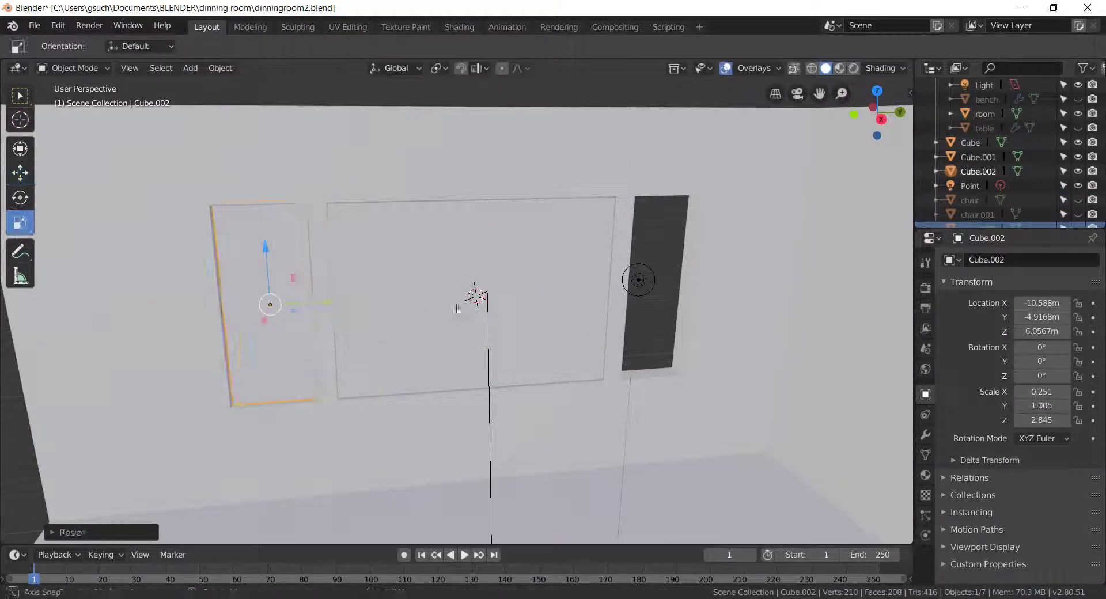
key("shift+d")
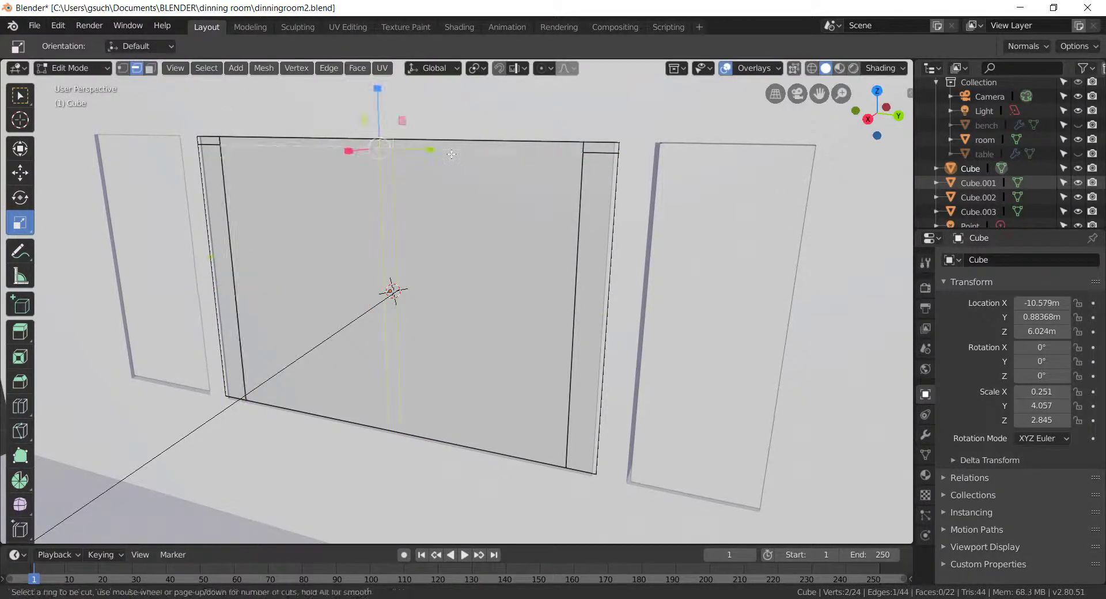
- Add a horizontal loop cut across the middle panel for the mullion
middle_click_drag(639, 132, 660, 119)
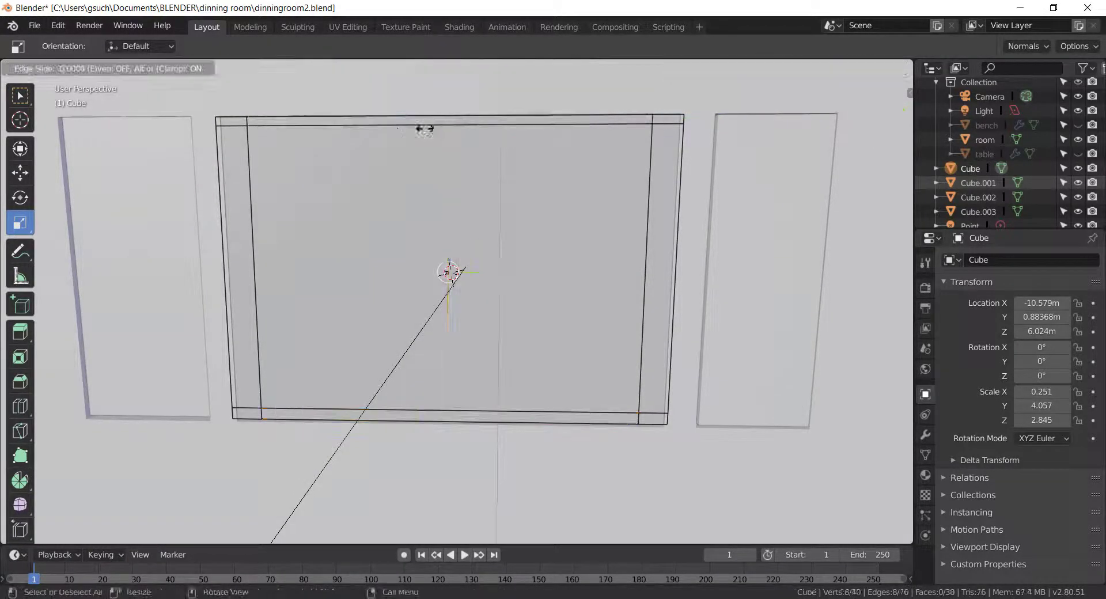
middle_click_drag(372, 161, 322, 173)
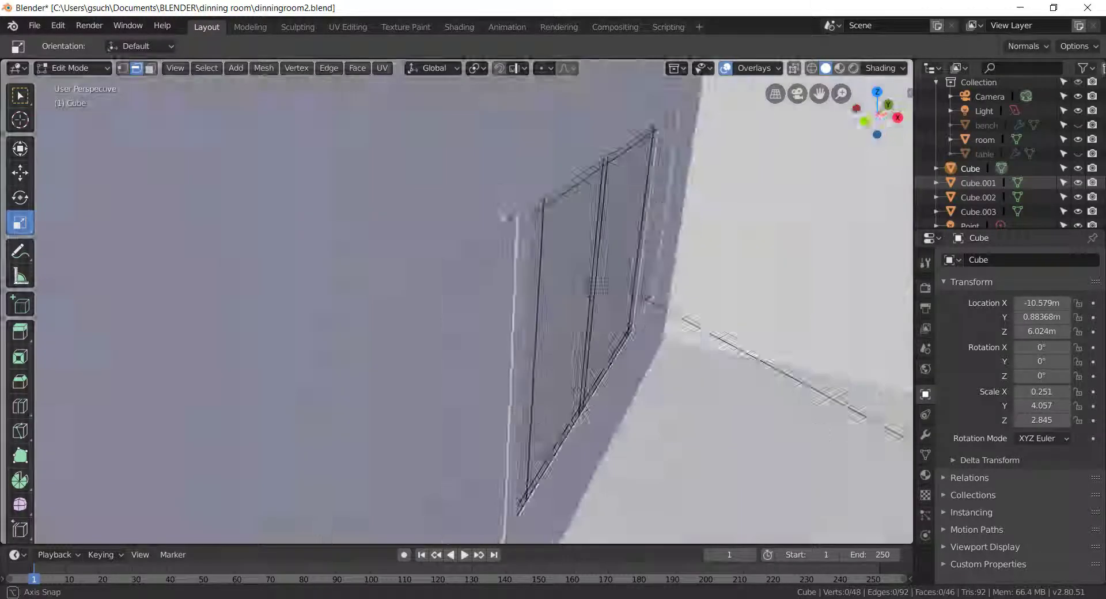
key("ctrl+r")
left_click(245, 207)
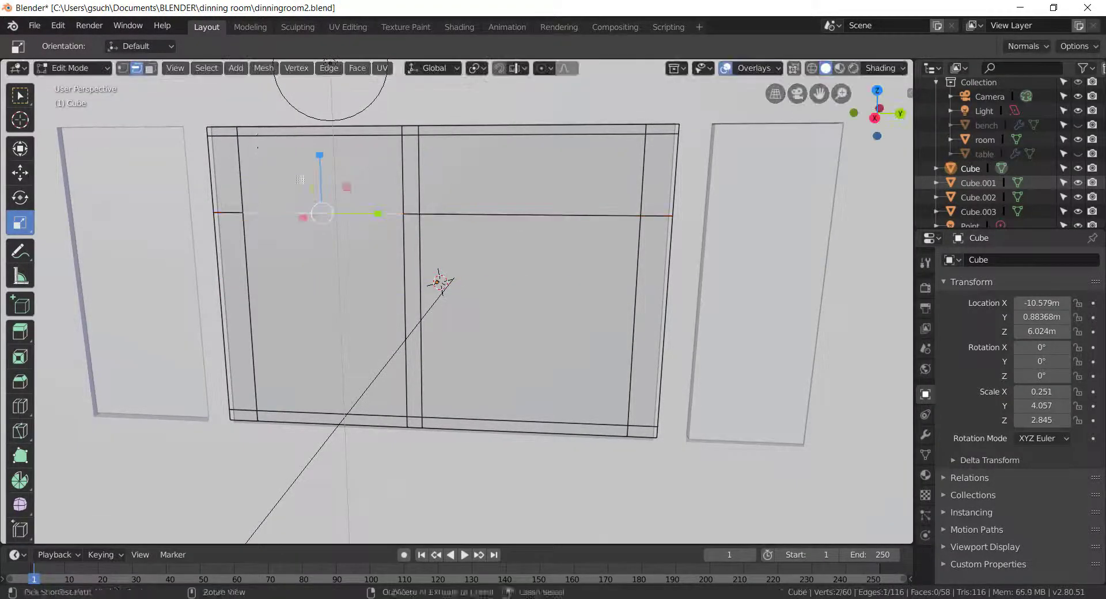
middle_click_drag(345, 288, 438, 288)
- Select the four window pane faces and delete them
key("3")
left_click(294, 178)
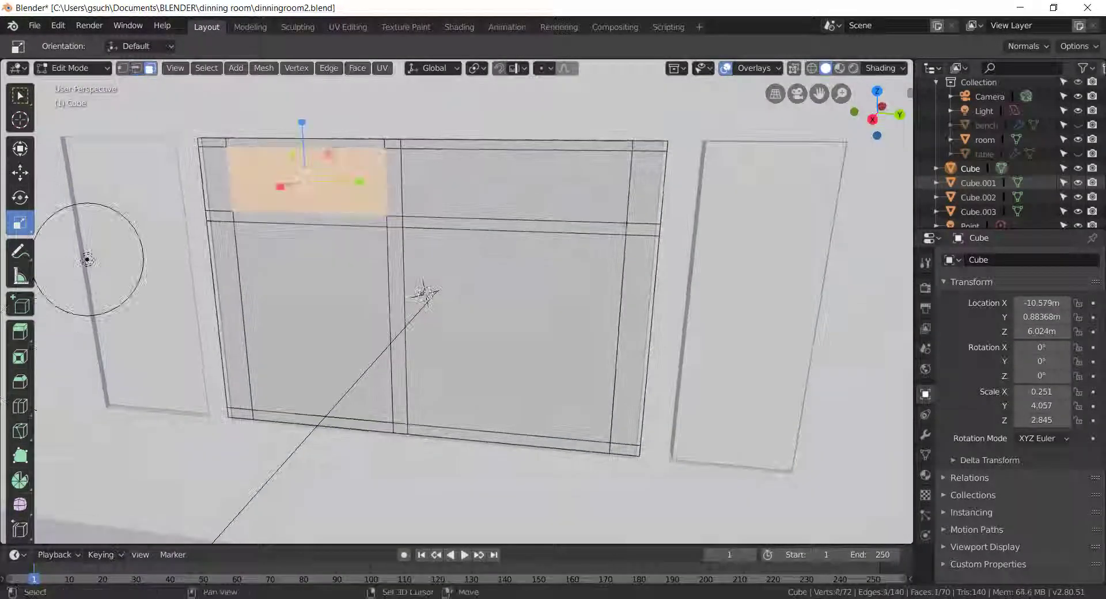
left_click(501, 322, "shift")
key("x")
left_click(271, 340)
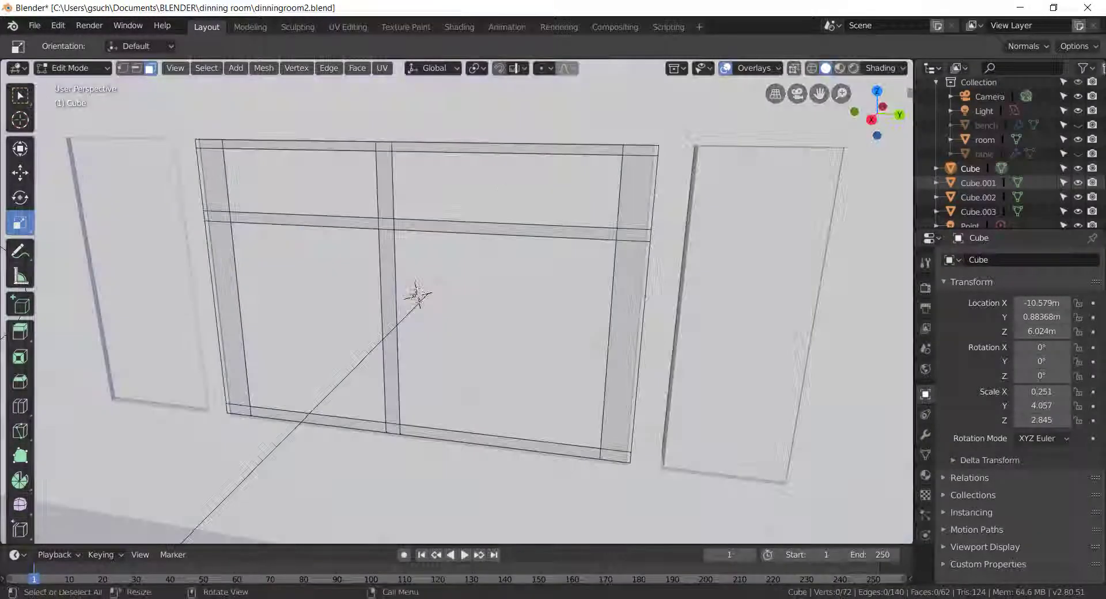
- Switch to vertex, then edge selection and box select while inspecting the frame
key("1")
mouse_move(220, 298)
middle_mouse_down()
mouse_move(455, 162)
mouse_move(506, 199)
middle_mouse_up()
key("2")
left_click(20, 96)
middle_click_drag(403, 288, 369, 230)
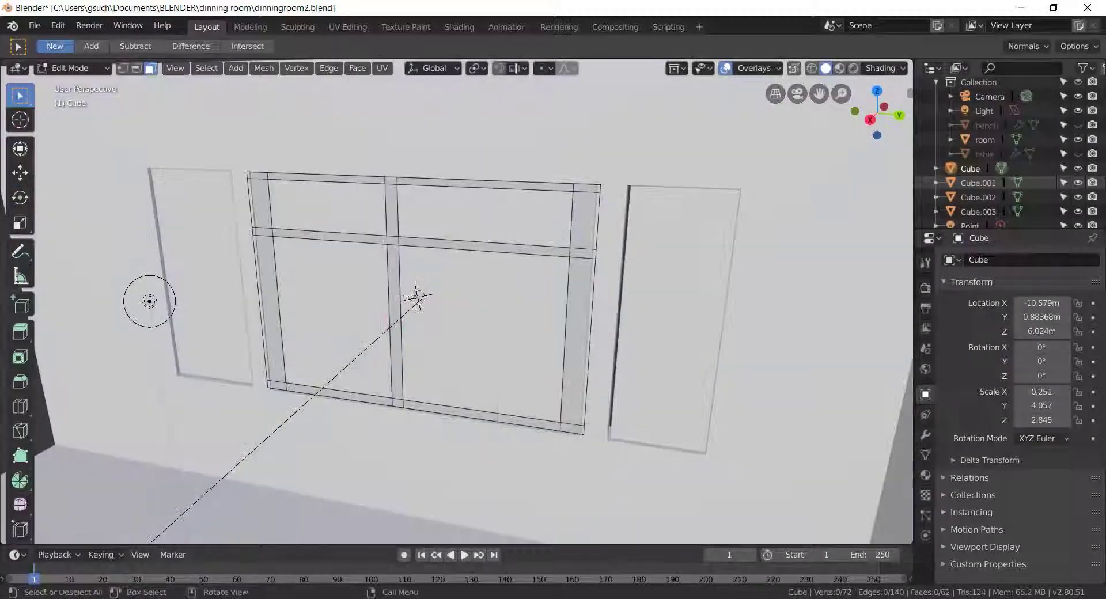
- Select the pane panel and move it out of the window opening
key("Tab")
left_click(558, 276)
key("Tab")
middle_click_drag(403, 287, 24, 185)
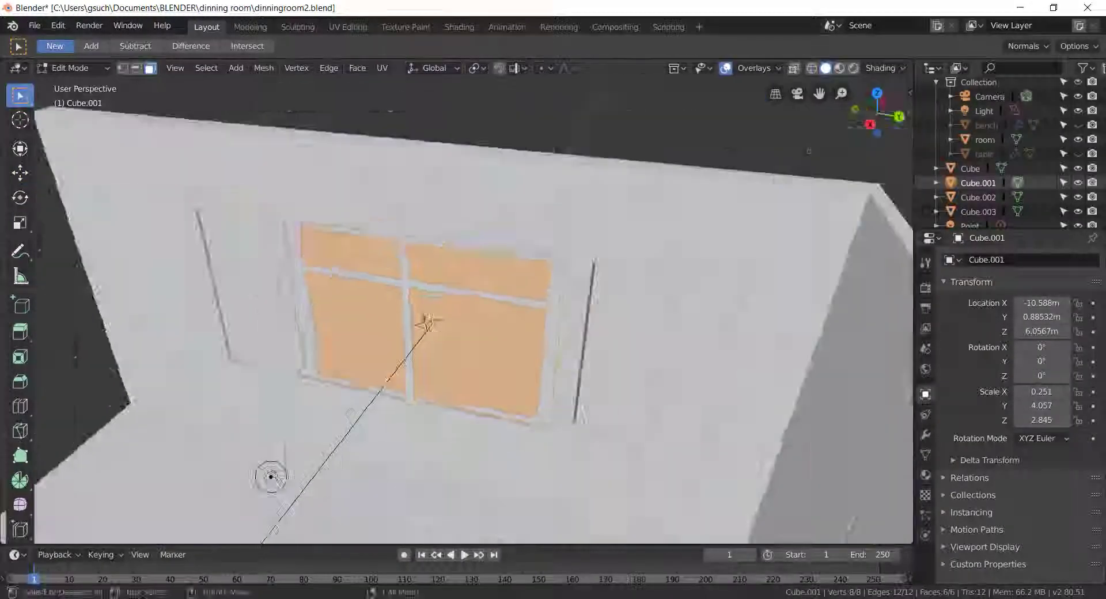
key("Tab")
middle_click_drag(69, 69, 369, 288)
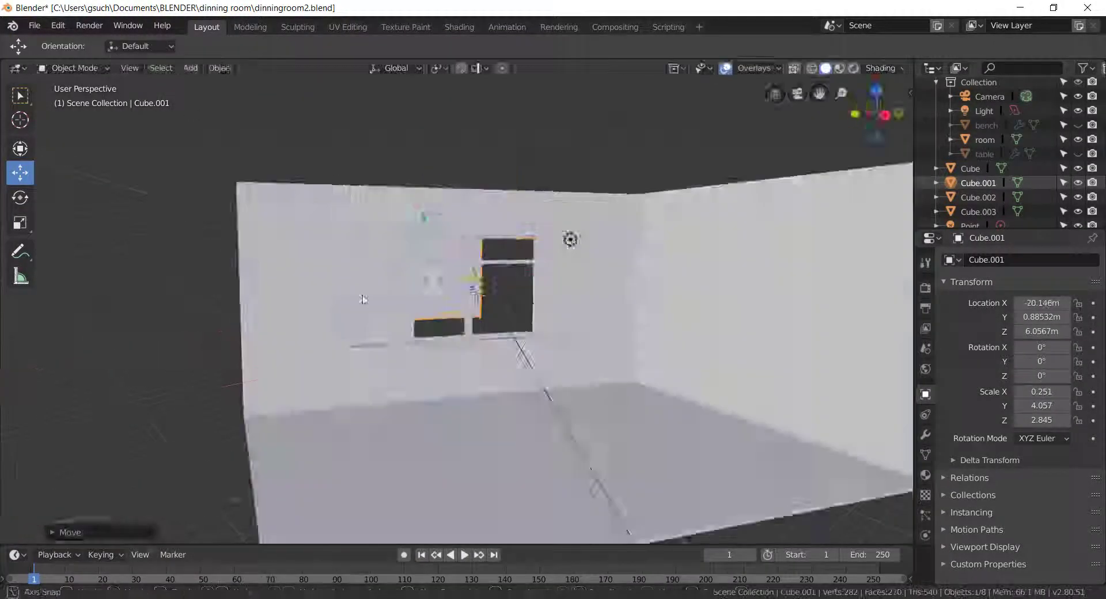
scroll(407, 338, "up", 5)
key("g")
left_click(368, 387)
scroll(368, 387, "down", 3)
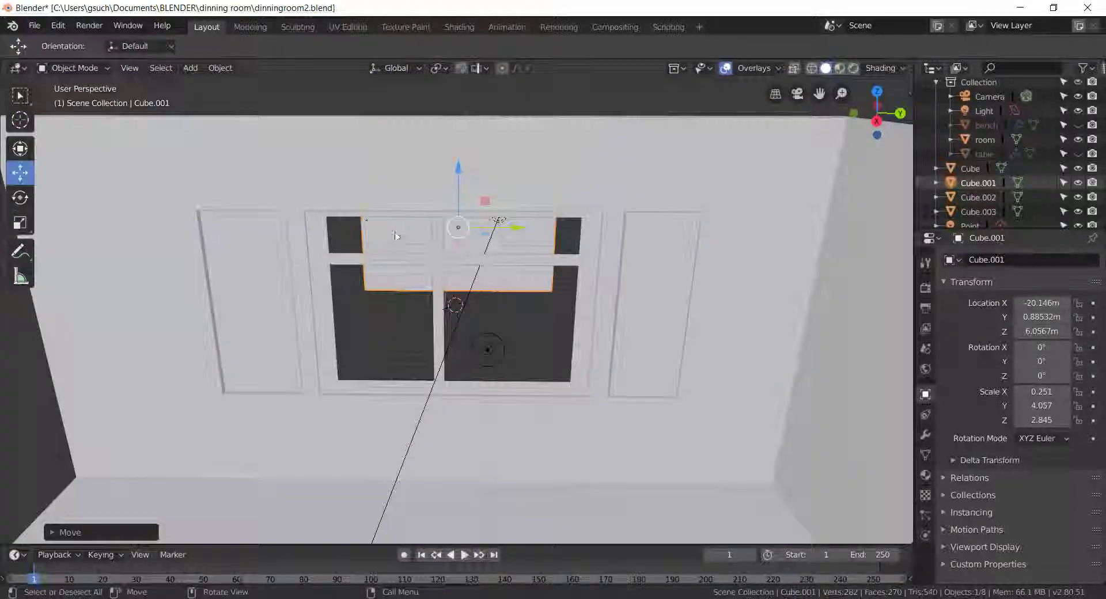
mouse_move(452, 222)
middle_mouse_down()
mouse_move(338, 294)
mouse_move(548, 239)
middle_mouse_up()
- Delete Cube.001, then select the main window frame and enter Edit Mode
key("Delete")
scroll(330, 290, "up", 5)
scroll(330, 291, "down", 2)
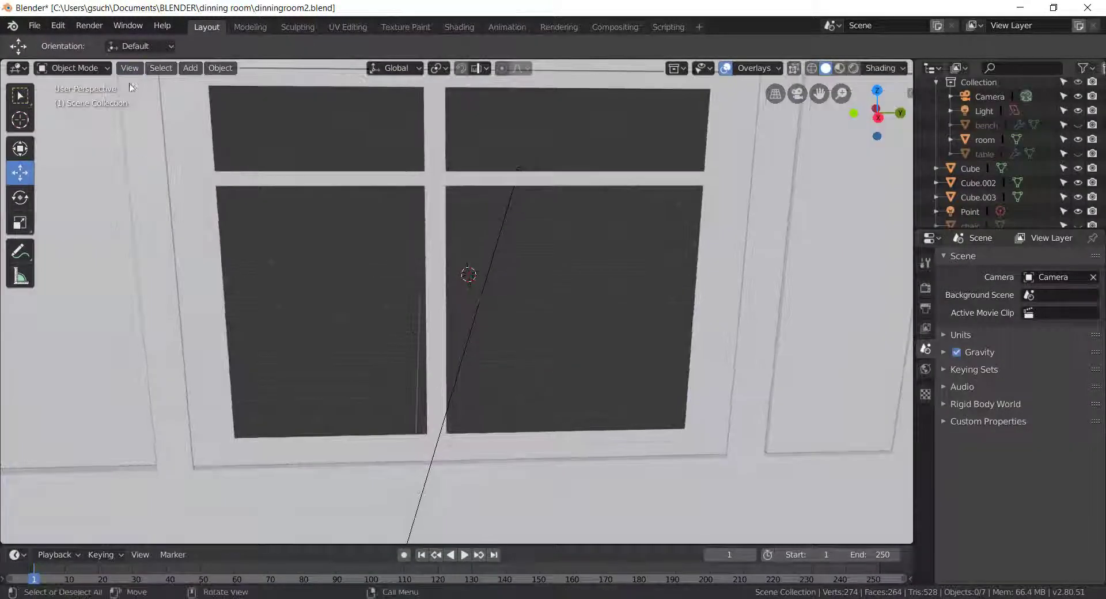
middle_click_drag(284, 101, 523, 192)
left_click(523, 192)
key("Tab")
- Select a pane's edge loop and fill it with Bridge Edge Loops
middle_click_drag(225, 108, 679, 202)
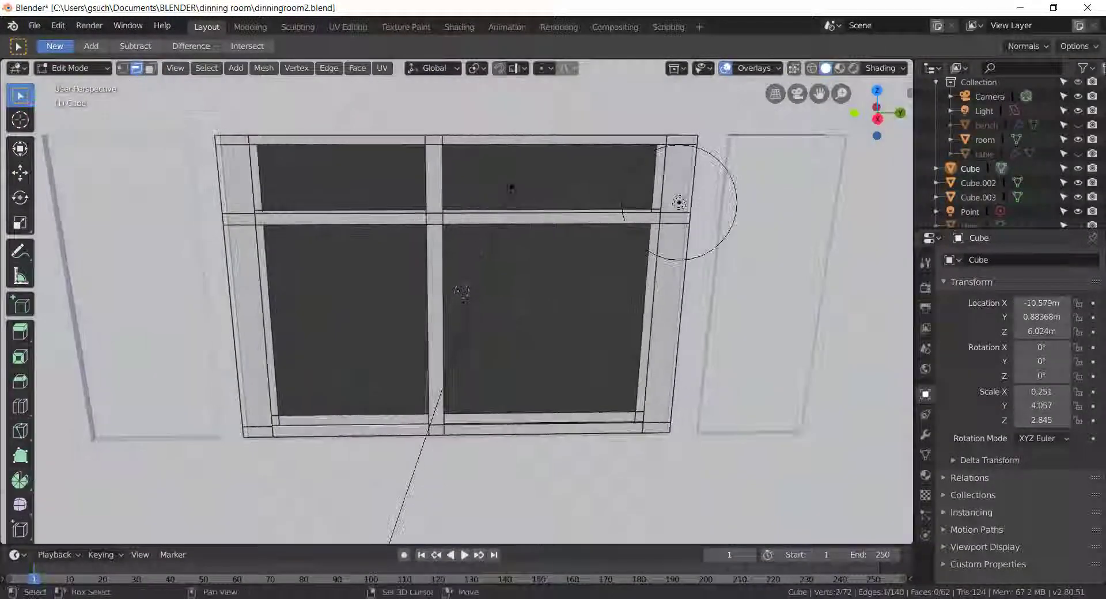
key("2")
left_click(364, 430, "alt")
key("ctrl+e")
left_click(357, 239)
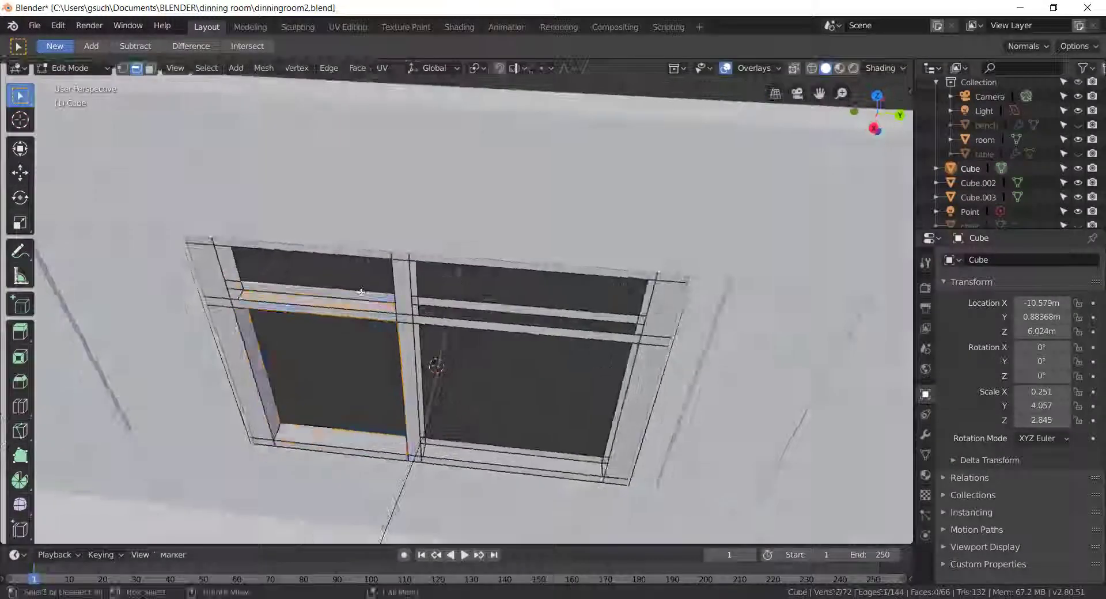
mouse_move(358, 240)
middle_mouse_down()
mouse_move(444, 230)
mouse_move(379, 232)
middle_mouse_up()
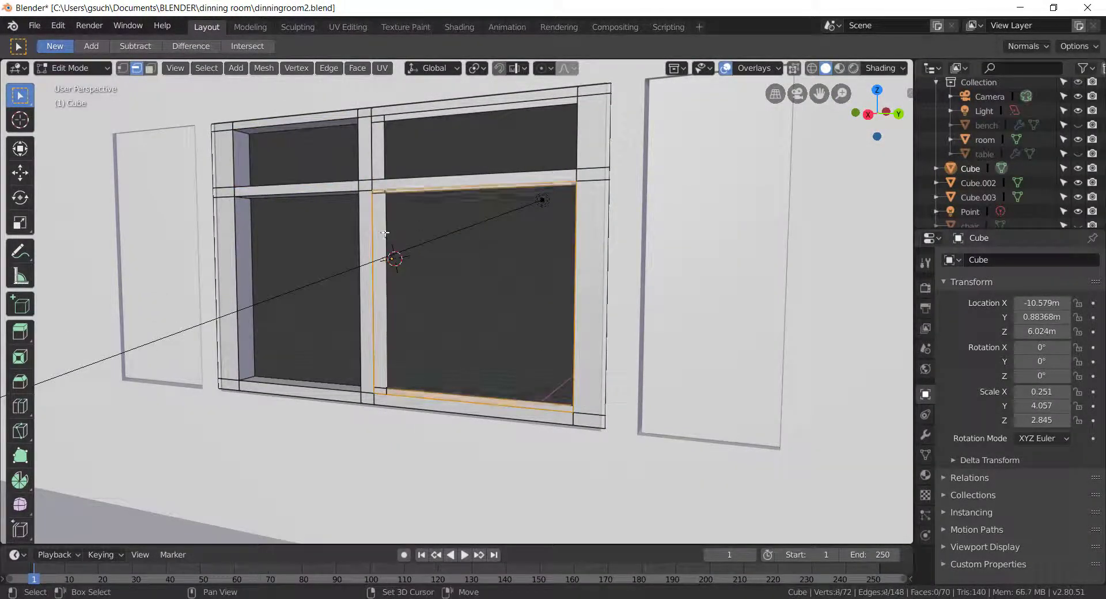
- Raise the centre crossbar joint, return to Object Mode and select the right side panel
mouse_move(443, 147)
middle_mouse_down()
mouse_move(469, 166)
mouse_move(382, 255)
mouse_move(551, 123)
mouse_move(440, 371)
mouse_move(488, 178)
middle_mouse_up()
left_click(382, 255)
left_click(501, 223)
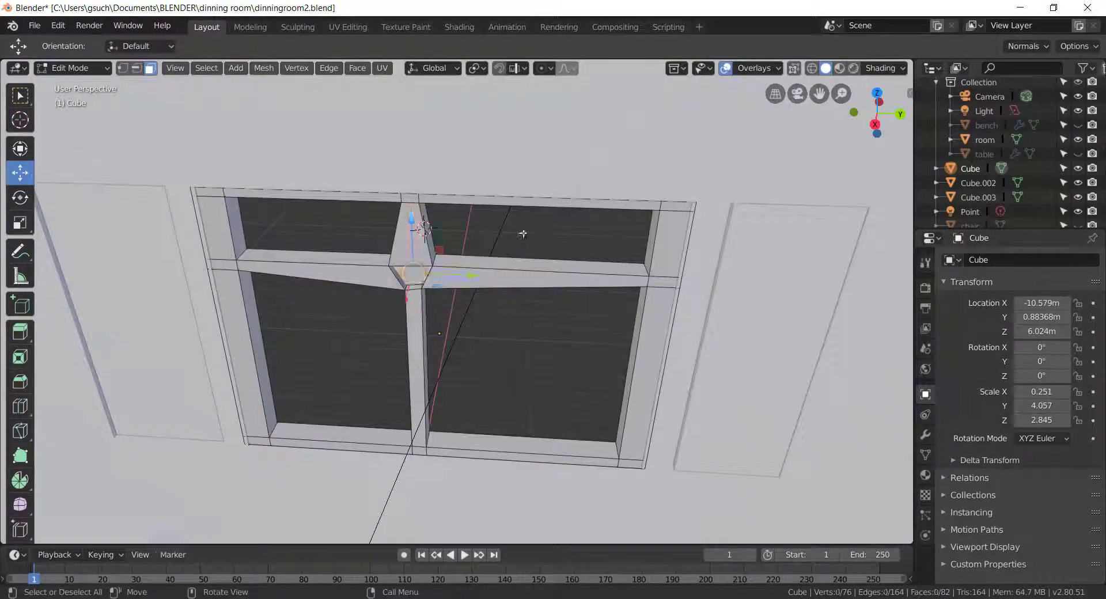
middle_click_drag(501, 224, 709, 307)
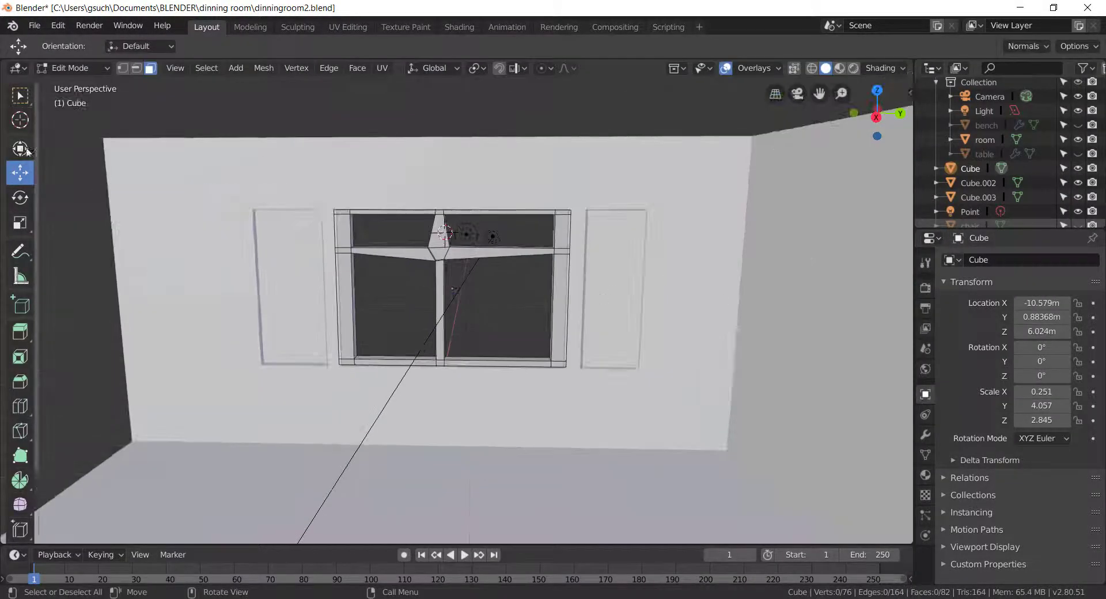
key("Tab")
left_click(599, 298)
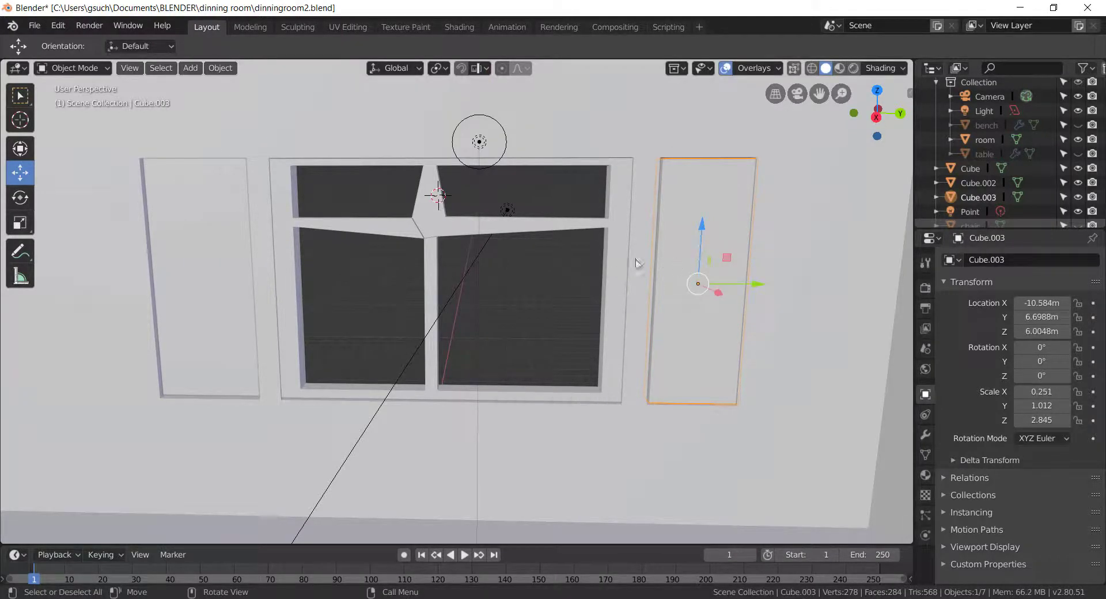
- On the side panel, delete the front face and extrude an inset opening
key("Tab")
left_click(705, 244)
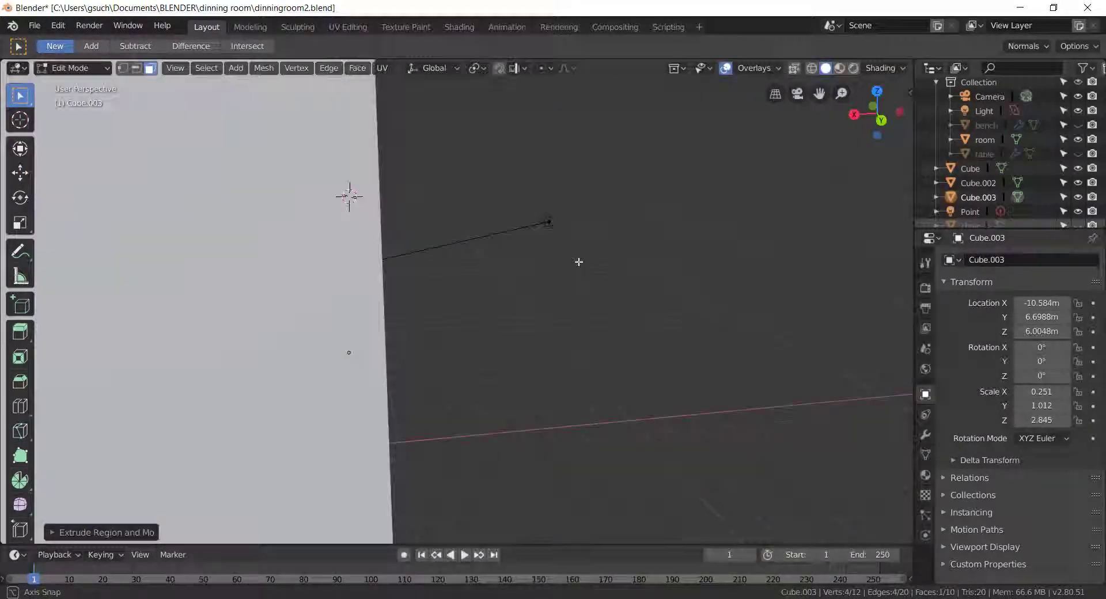
key("x")
left_click(662, 271)
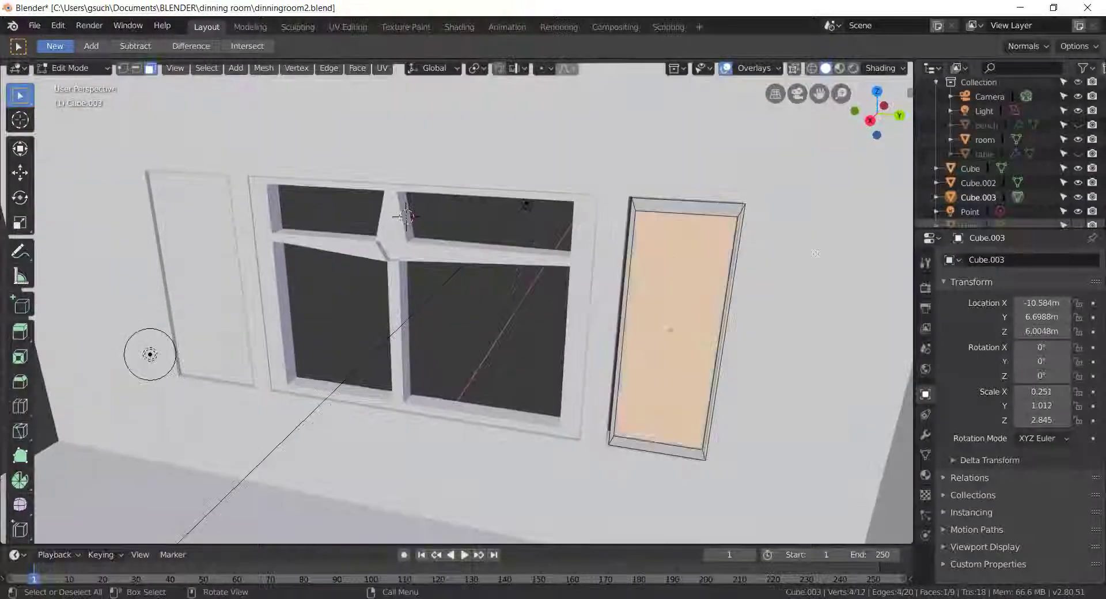
key("e")
left_click(576, 267)
mouse_move(576, 267)
middle_mouse_down()
mouse_move(345, 259)
mouse_move(259, 173)
middle_mouse_up()
key("x")
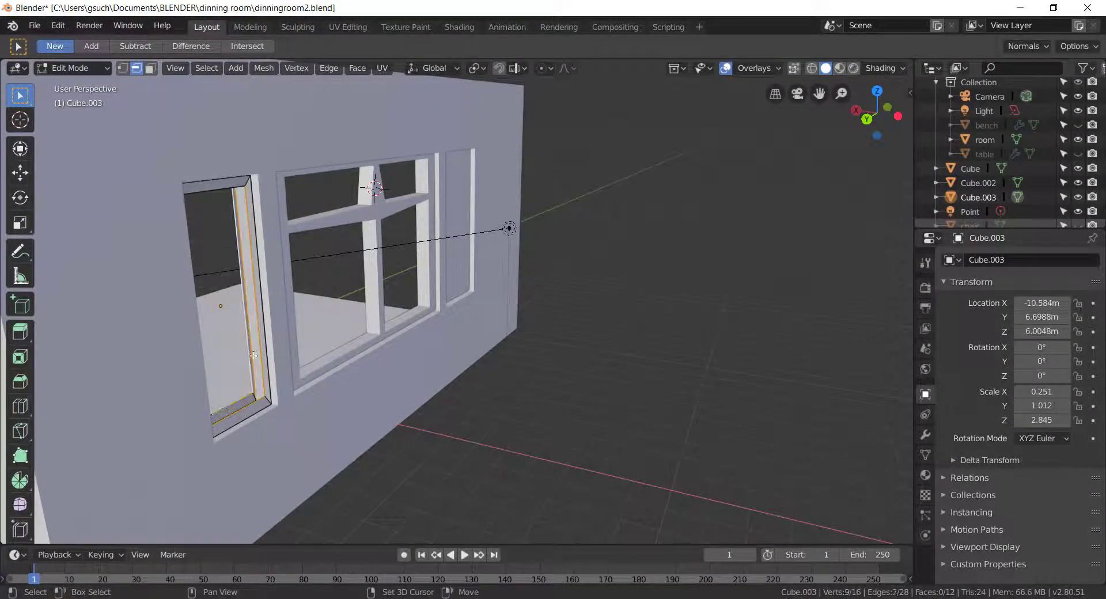
- Bridge the edge loops to fill the side frame and scale the new frame faces
mouse_move(254, 356)
middle_mouse_down()
mouse_move(574, 288)
mouse_move(576, 430)
middle_mouse_up()
right_click(432, 318)
right_click(587, 474)
left_click(541, 242)
middle_click_drag(541, 242, 592, 247)
key("s")
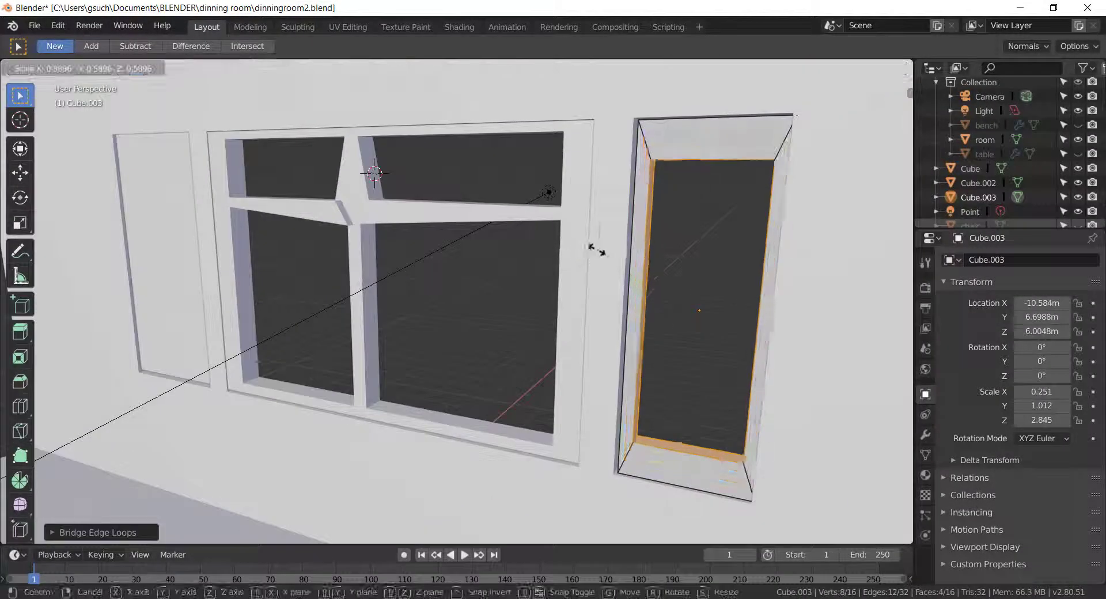
left_click(688, 265)
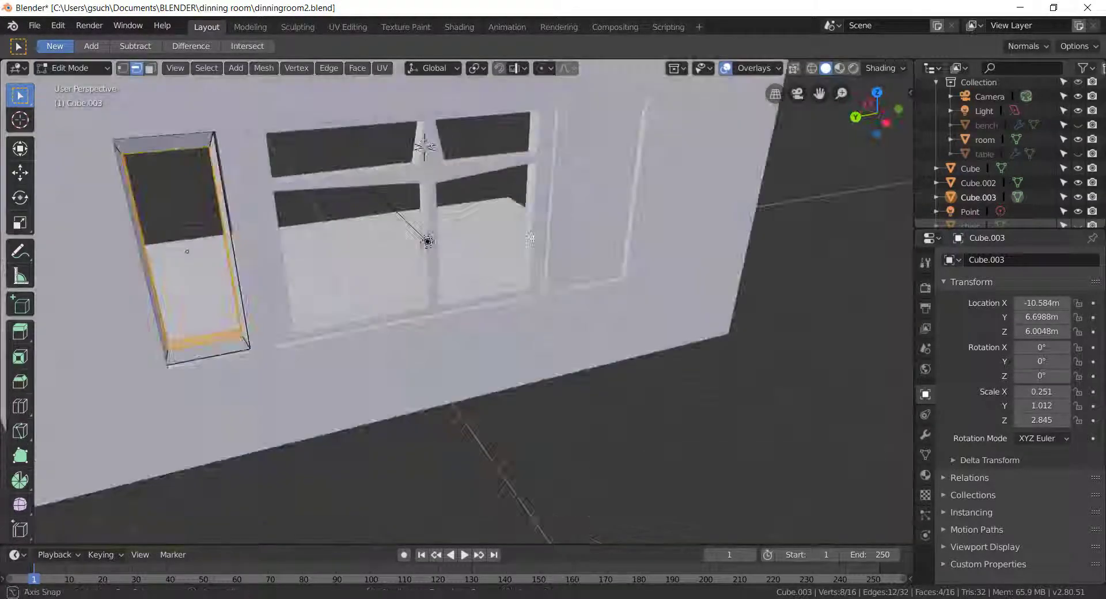
middle_click_drag(688, 265, 739, 440)
key("ctrl+z")
- In Object Mode, nudge the side window into place and delete the extra middle copy
key("Tab")
left_click_drag(742, 280, 771, 281)
left_click(771, 281)
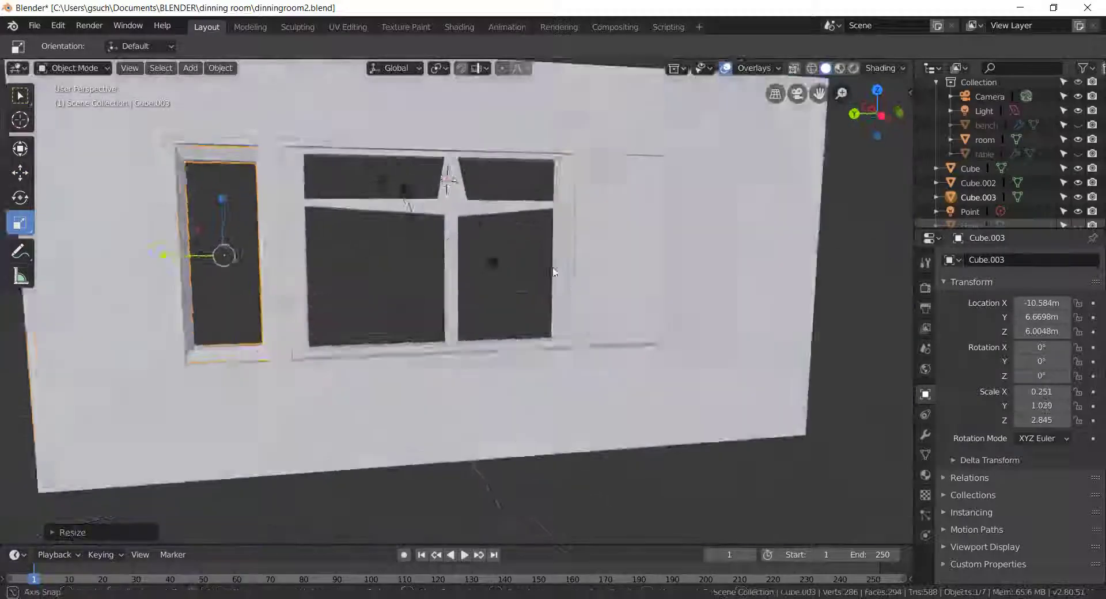
middle_click_drag(771, 281, 724, 215)
key("Delete")
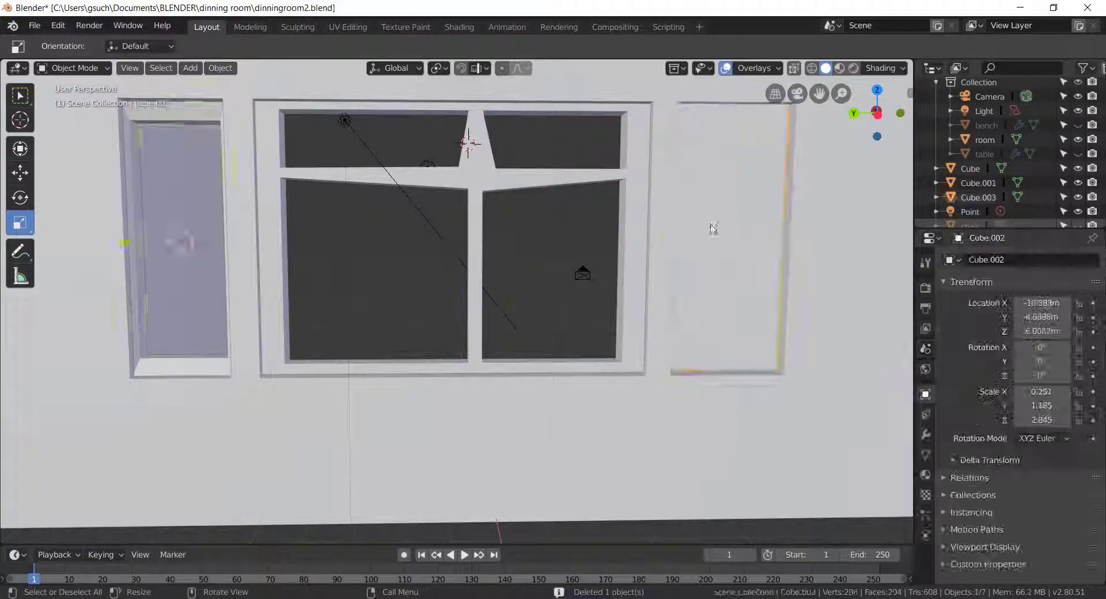
- Rename the window objects to main window, right window and left window
left_click(166, 373)
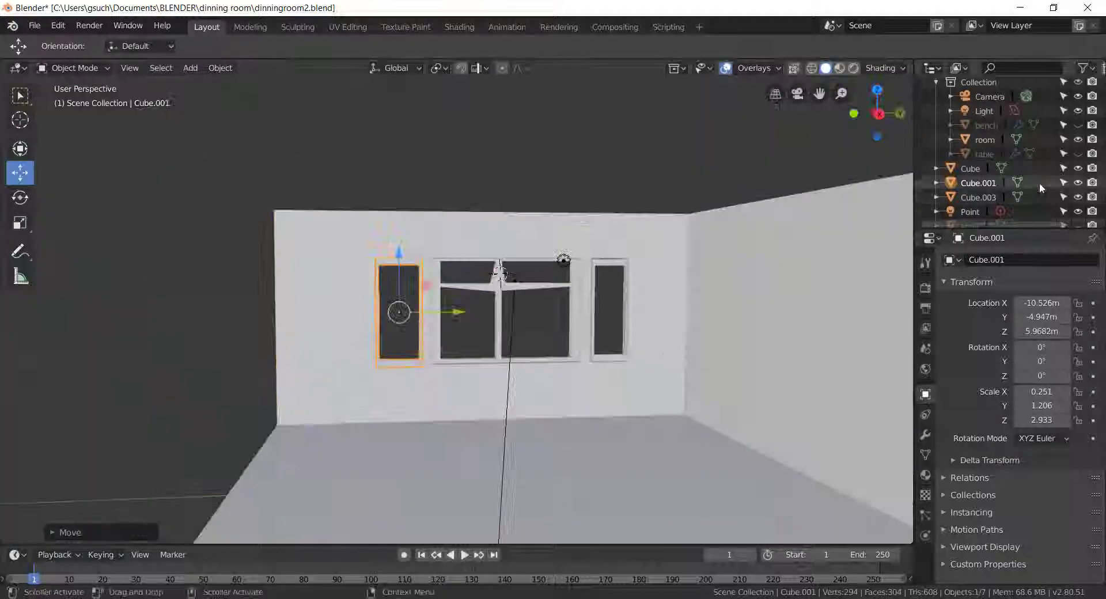
left_click(970, 185)
double_click(977, 185)
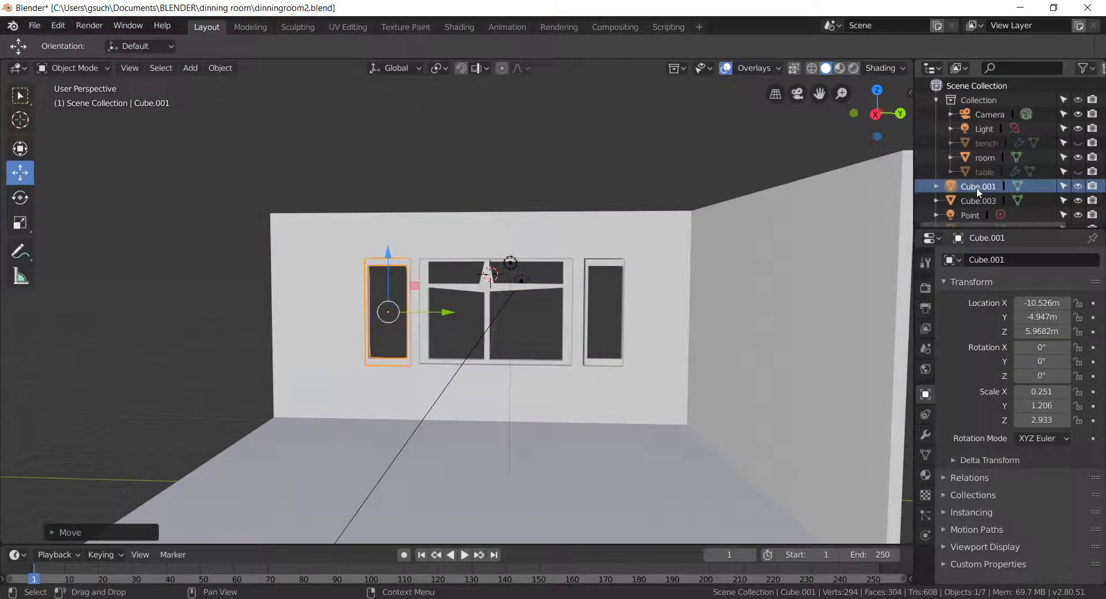
double_click(976, 186)
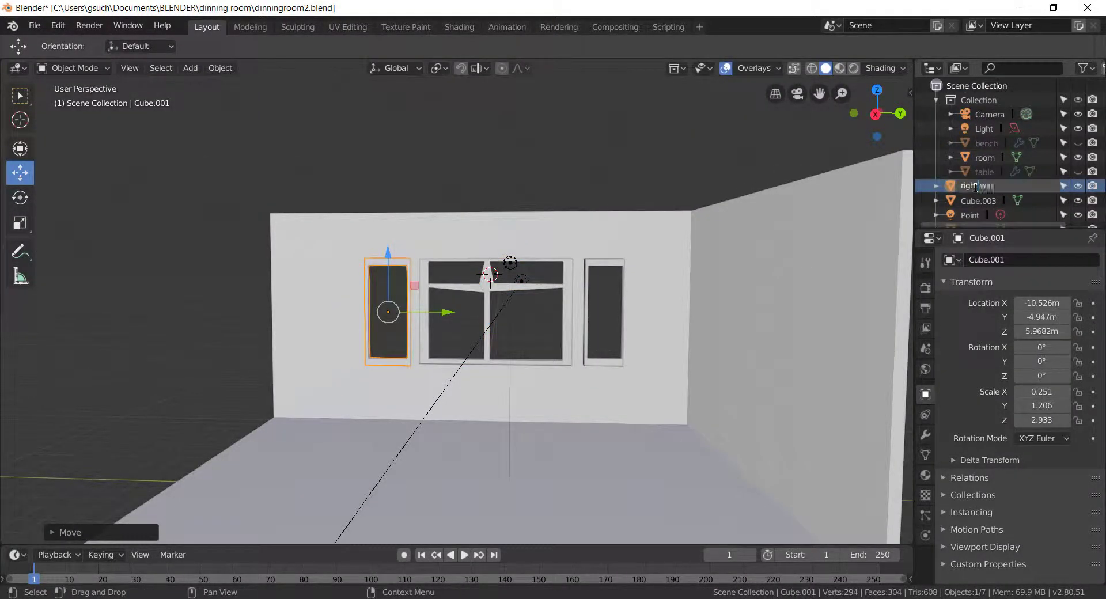
- Unhide the table and chairs in the Outliner
left_click(1077, 171)
scroll(1076, 164, "down", 3)
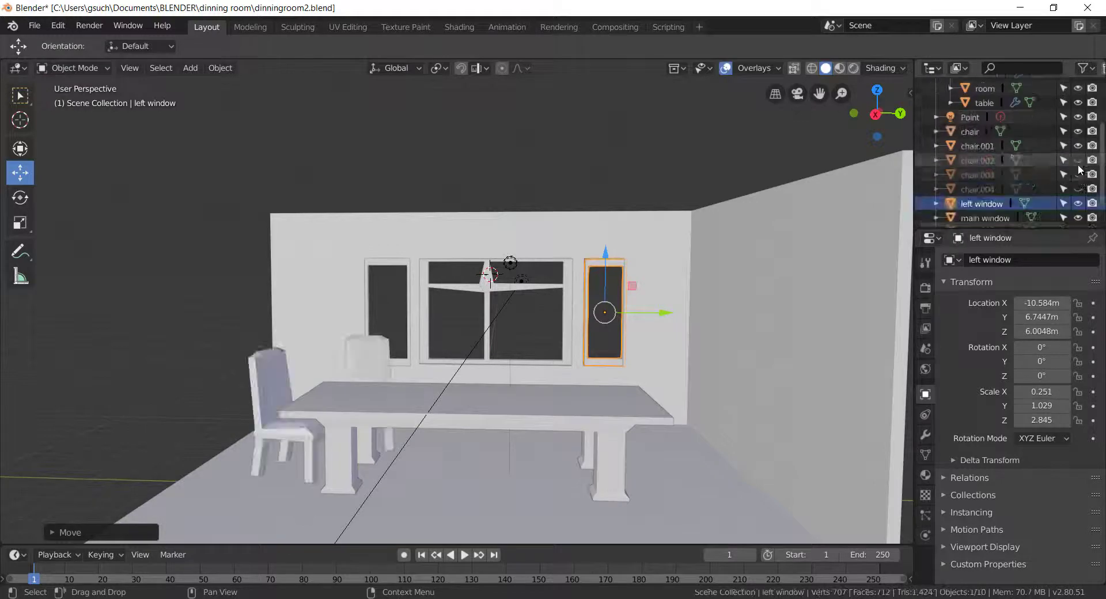
left_click_drag(1076, 164, 1077, 218)
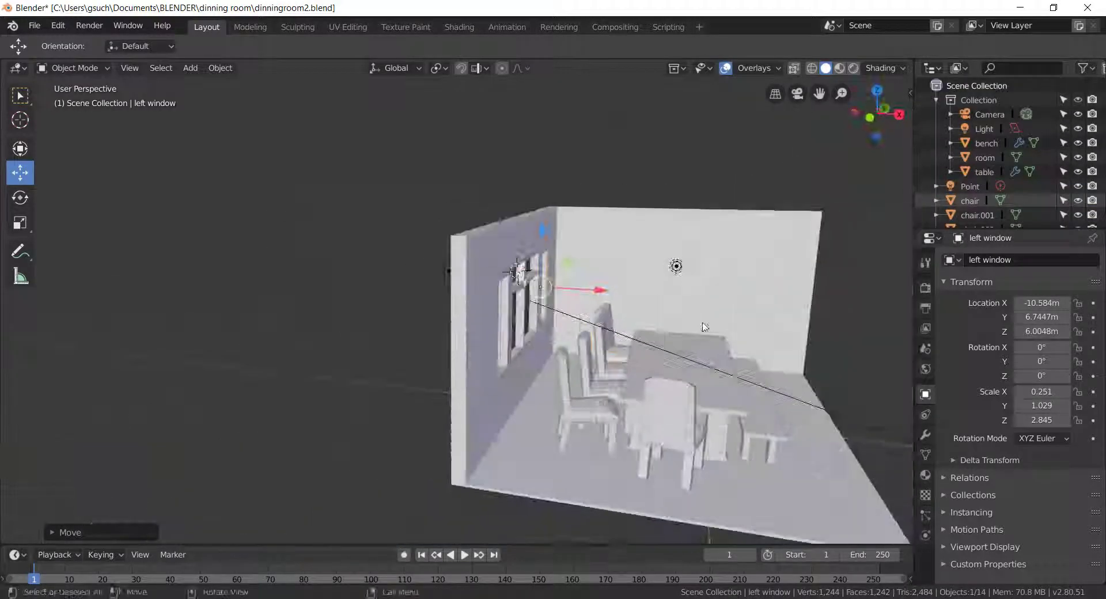
- Save the scene as dinningroom3.blend and render a test image
left_click(34, 25)
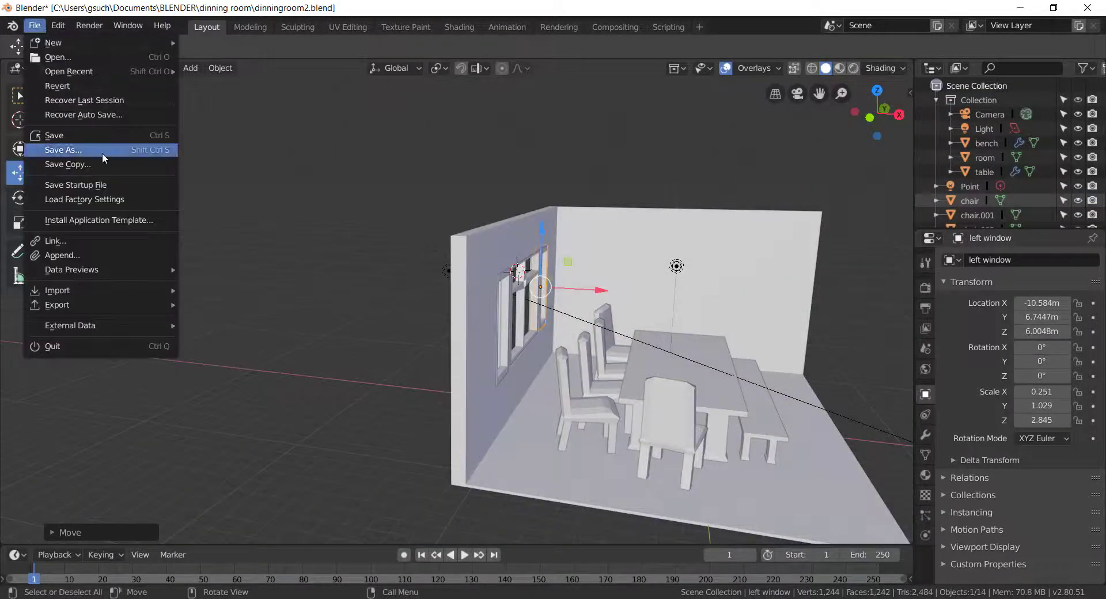
left_click(74, 148)
left_click(1052, 84)
left_click(89, 26)
left_click(115, 42)
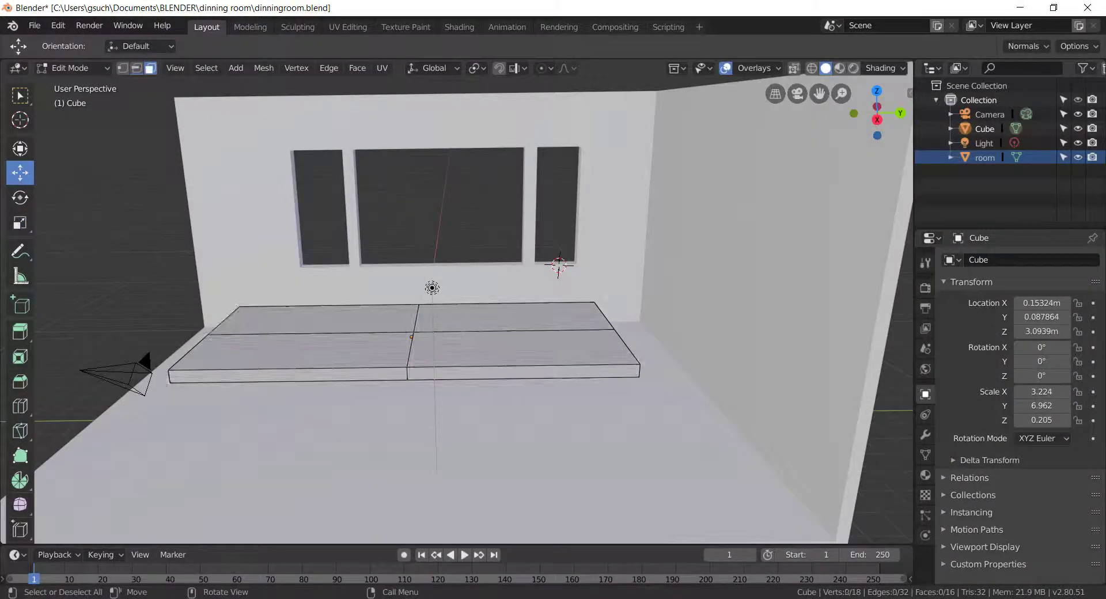
- Switch the viewport to wireframe and select the table-top slab
left_click(412, 363)
left_click(494, 293)
left_click(616, 333)
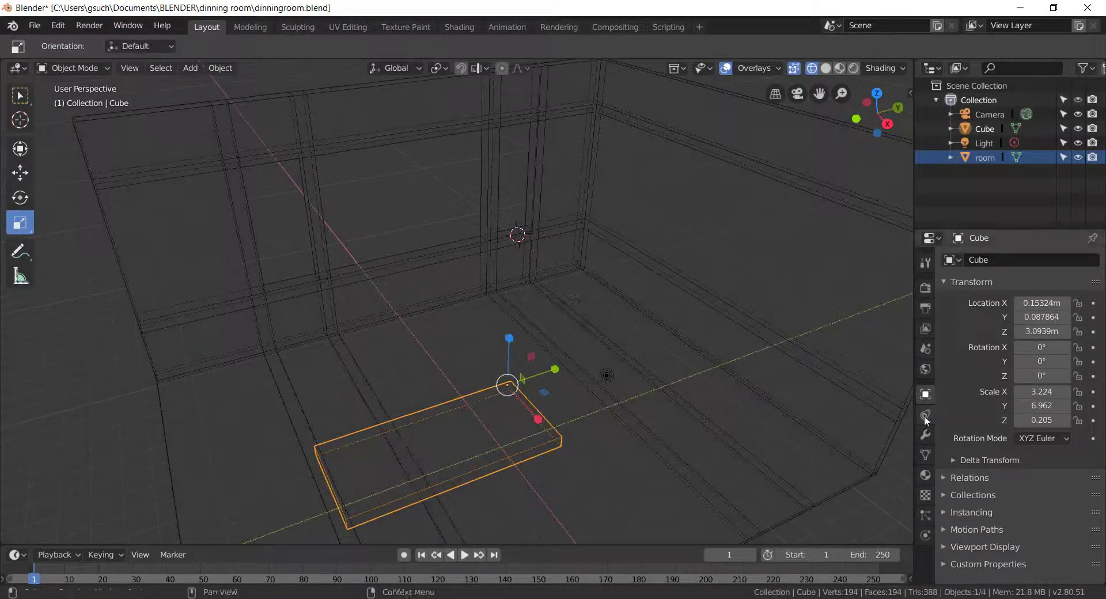
- Add a Mirror modifier to the slab and collapse its settings panel
left_click(925, 434)
left_click(979, 260)
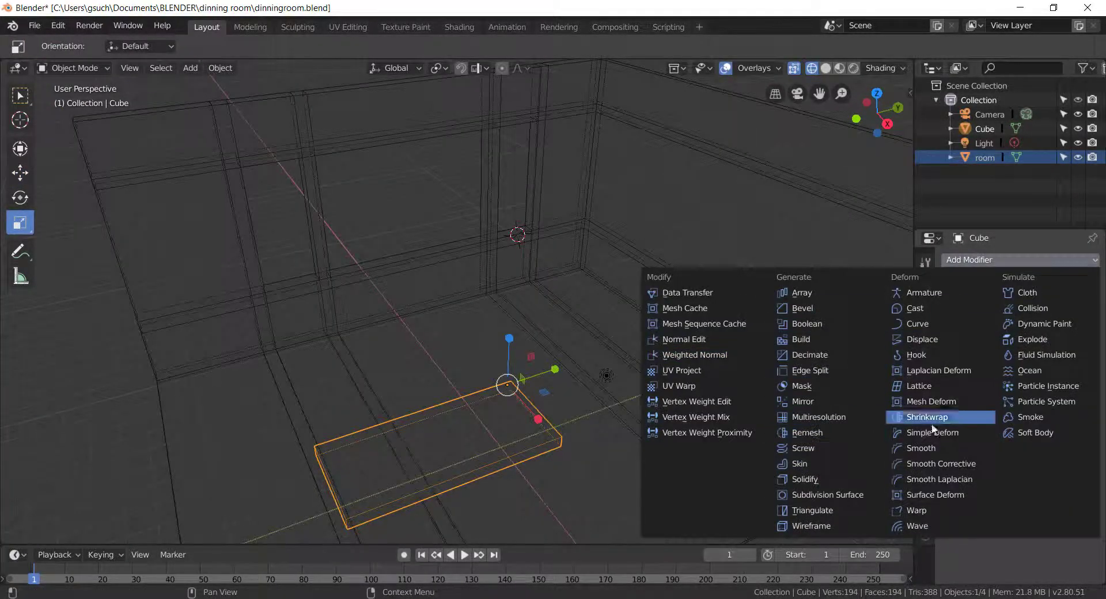
left_click(820, 400)
middle_click_drag(465, 420, 701, 299)
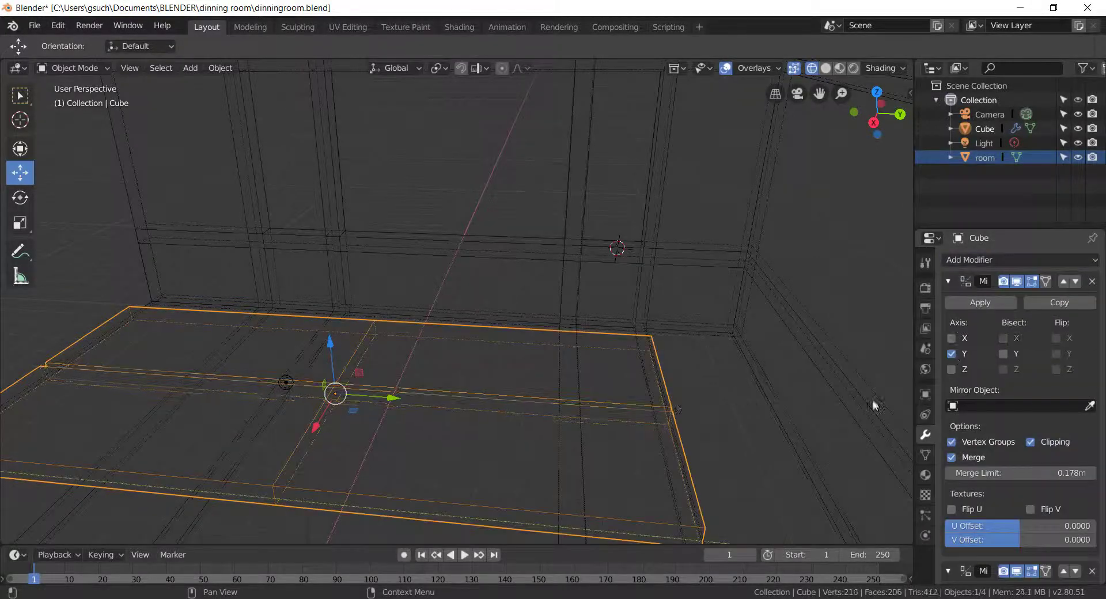
middle_click_drag(874, 404, 590, 384)
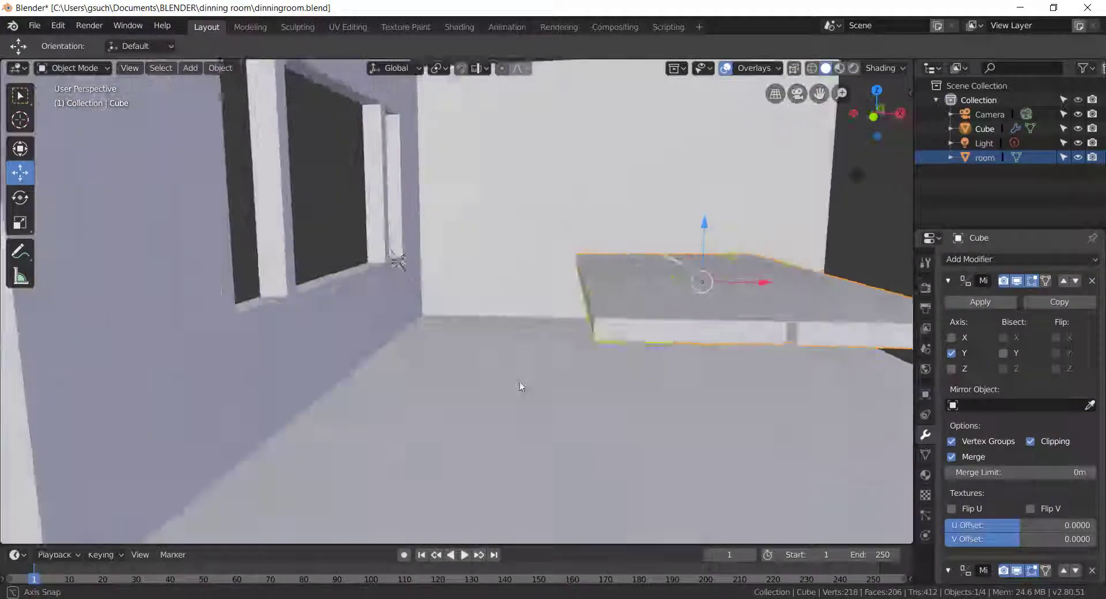
left_click(949, 282)
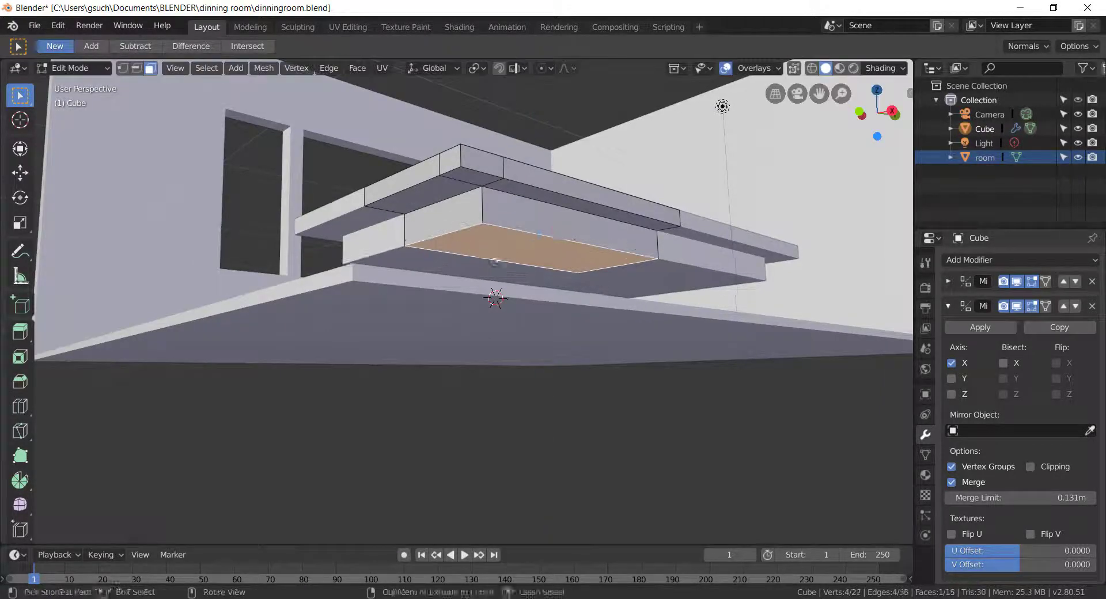
- Confirm resizing the table part and open the table object's Outliner context menu
left_click(570, 263)
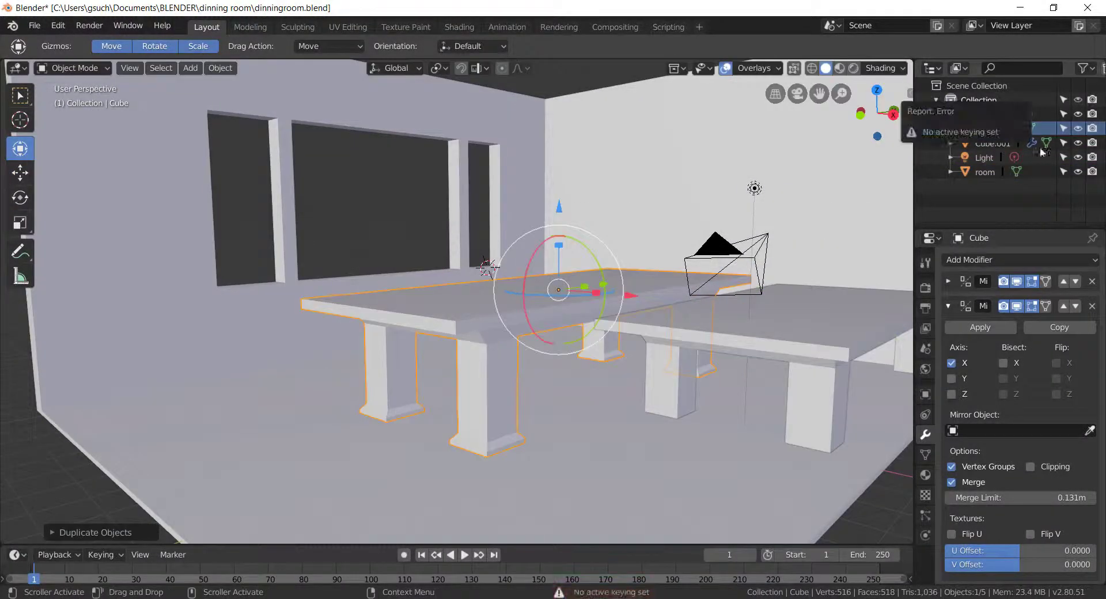
right_click(1041, 151)
- Select the table object and reshape its copy into a long, narrow, low bench with legs
left_click(987, 128)
right_click(987, 128)
key("Escape")
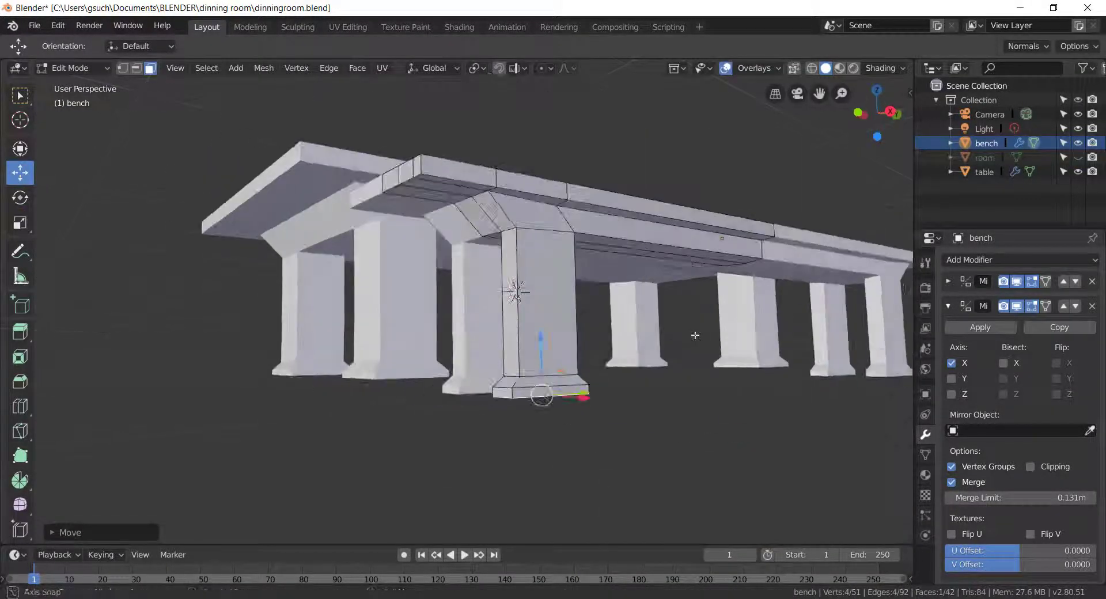
key("g")
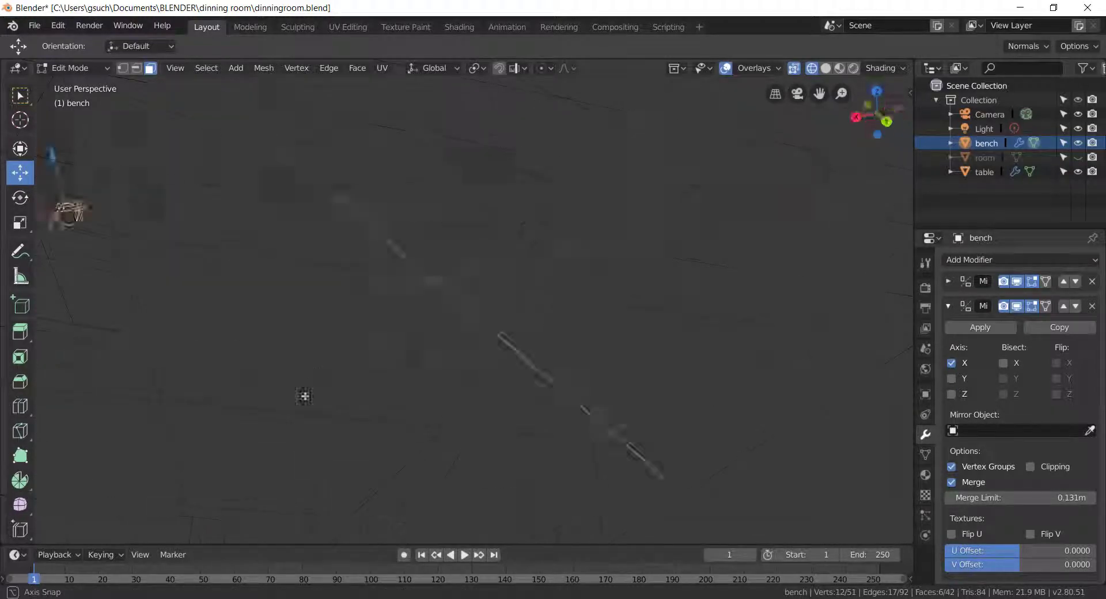
middle_click_drag(304, 397, 217, 409)
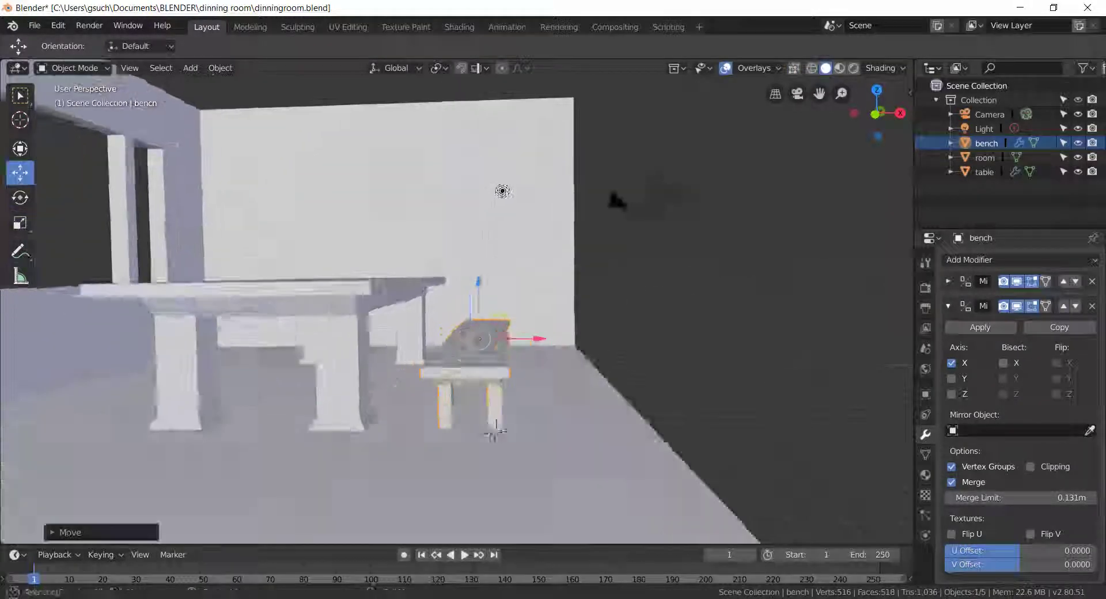
- Render a quick test image of the room lit by the yellow light
middle_click_drag(495, 429, 635, 429)
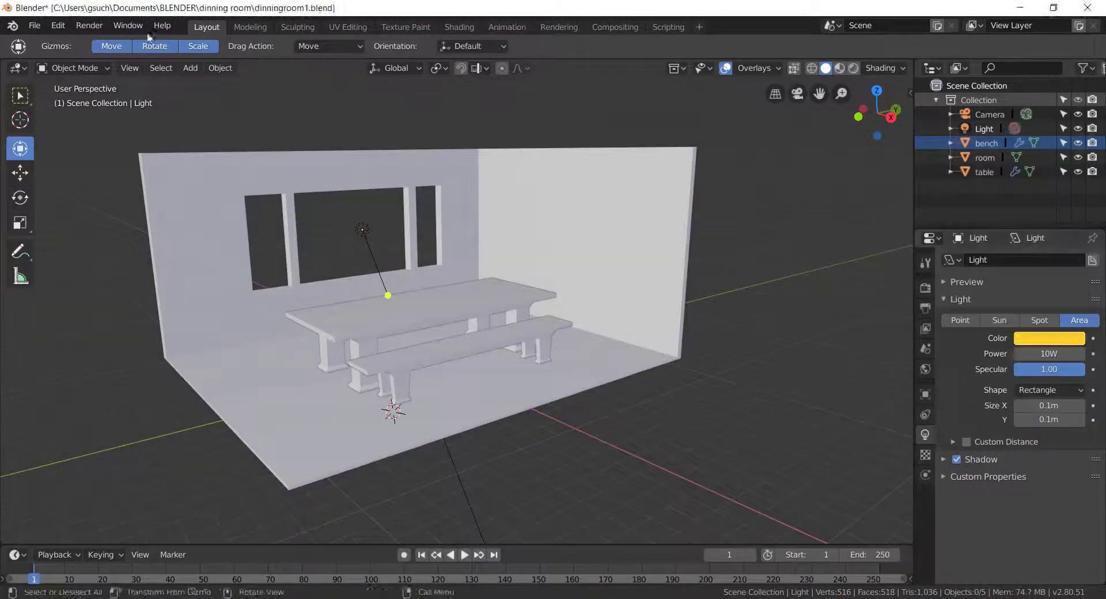
key("F12")
key("Escape")
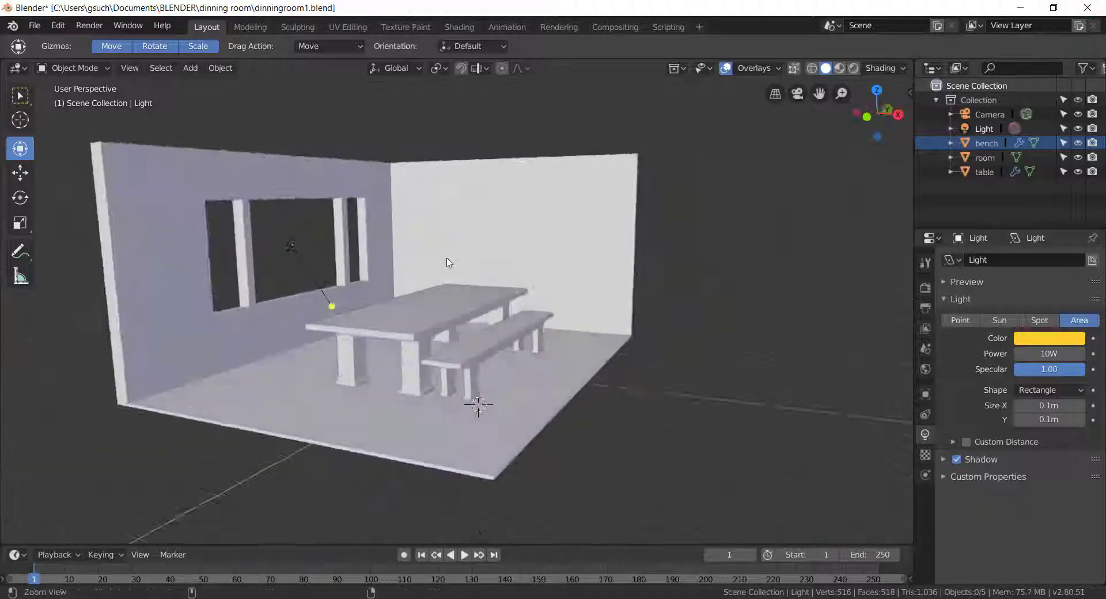
- Render from the camera's point of view and reposition the room within the camera frame
key("ctrl+alt+KP_0")
key("F12")
key("Escape")
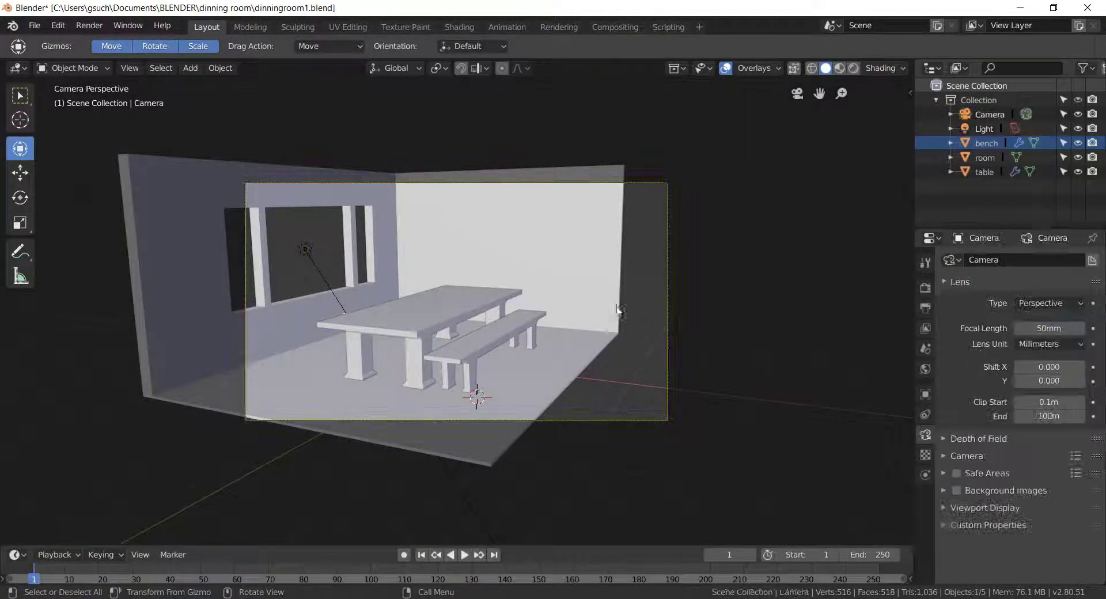
middle_click_drag(603, 175, 749, 212)
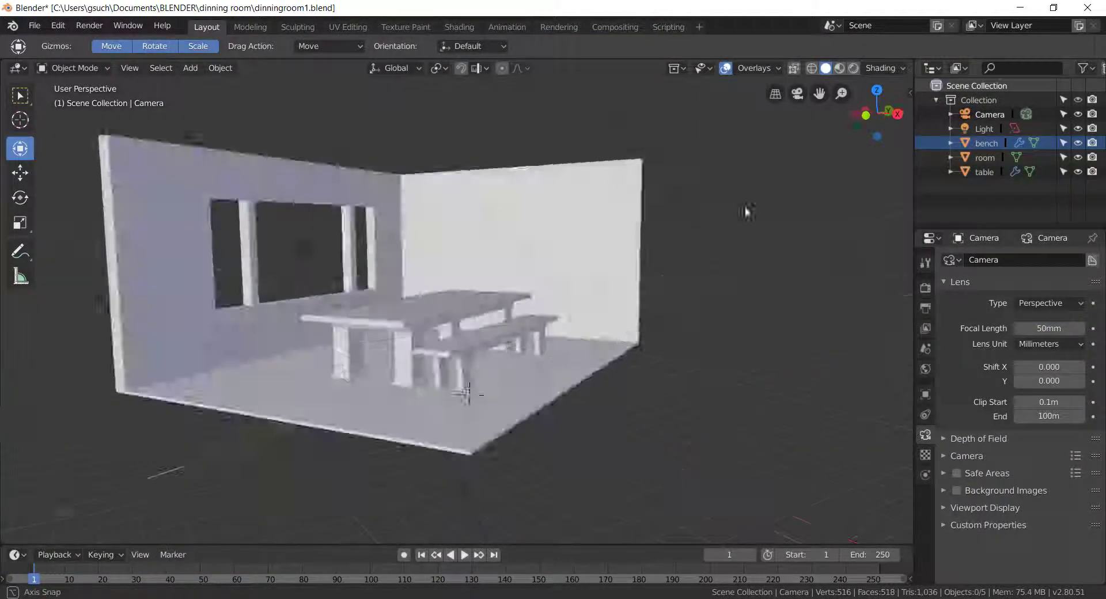
left_click(190, 68)
- Add a cube, hide the other objects, and flatten it along Z into a thin slab
left_click(325, 95)
key("shift+h")
key("s")
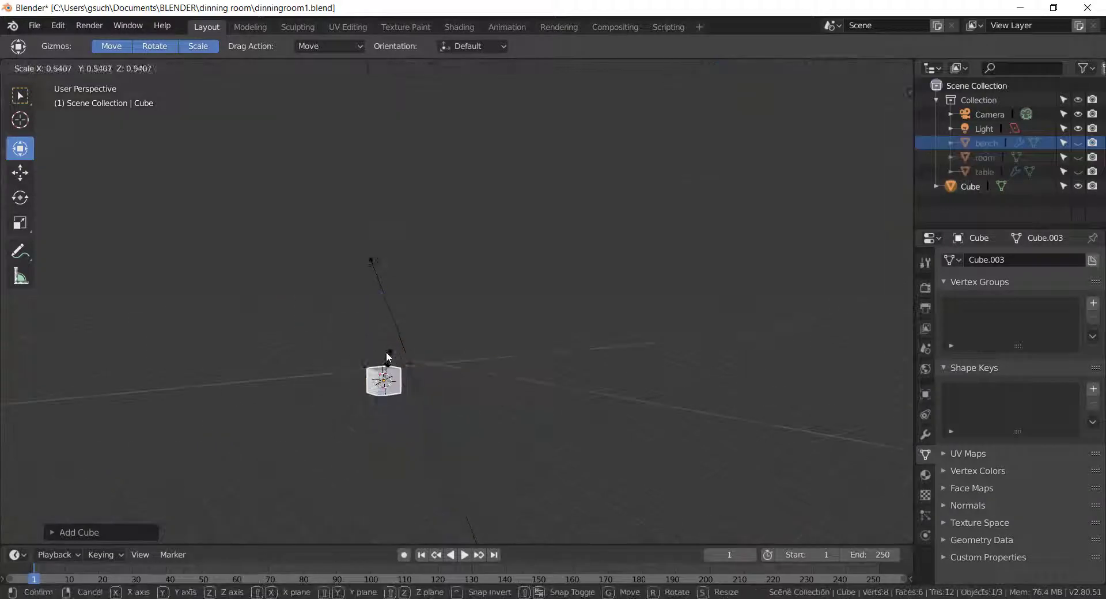
key("z")
left_click(392, 362)
mouse_move(398, 361)
middle_mouse_down("alt")
mouse_move(514, 346)
mouse_move(249, 355)
middle_mouse_up("alt")
left_click(249, 355)
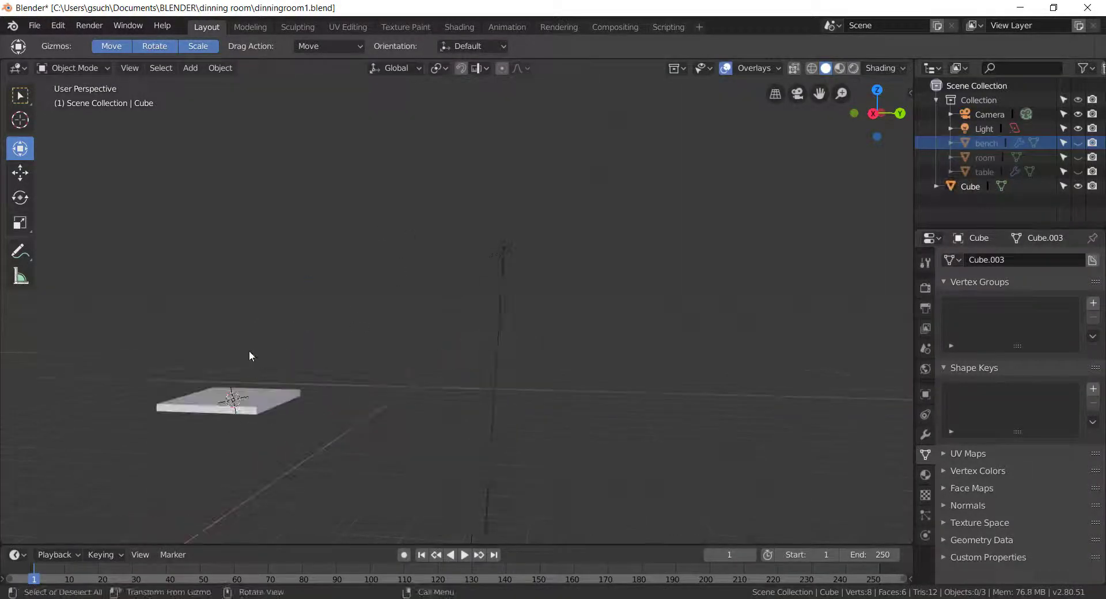
mouse_move(344, 243)
middle_mouse_down("alt")
mouse_move(365, 396)
mouse_move(475, 286)
middle_mouse_up("alt")
- Loop cut the slab across the middle and remove one half in wireframe face mode
key("Tab")
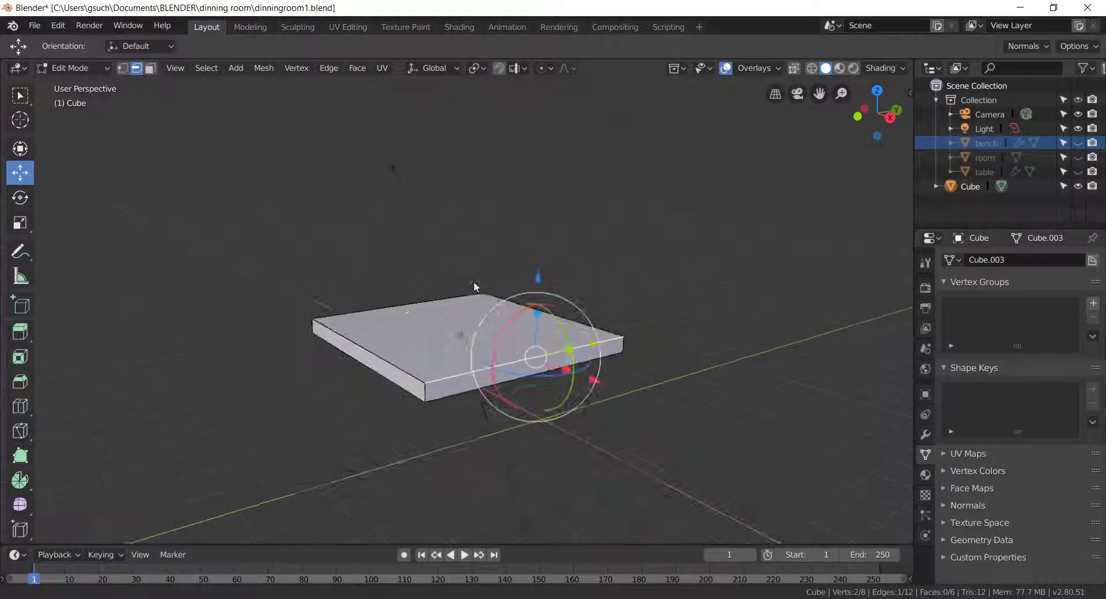
left_click(380, 353)
middle_click_drag(379, 354, 649, 422, "alt")
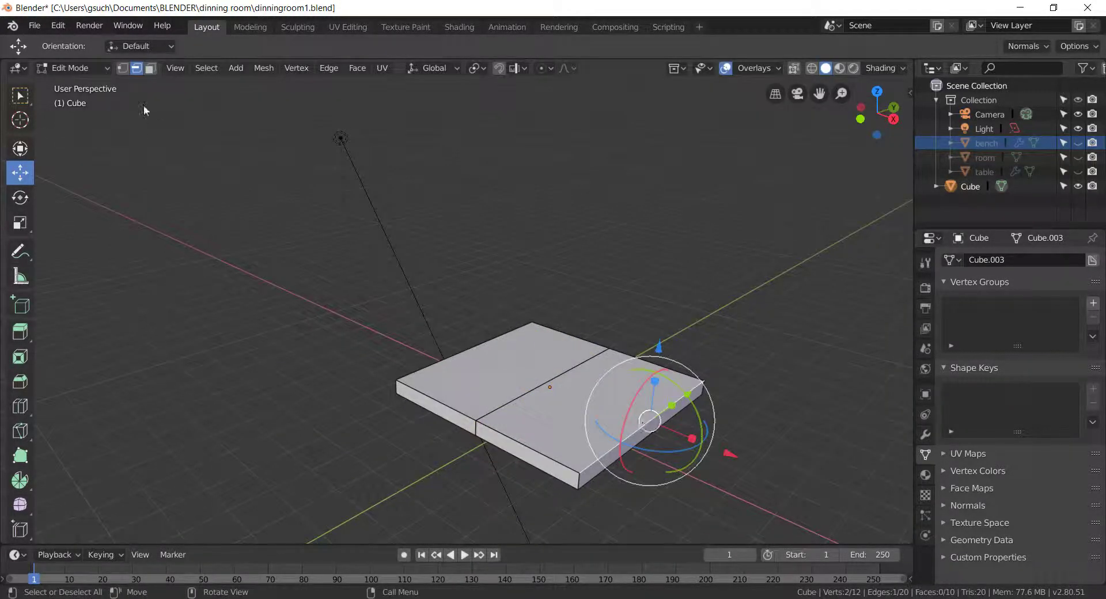
middle_click_drag(690, 301, 487, 385)
key("3")
key("shift+z")
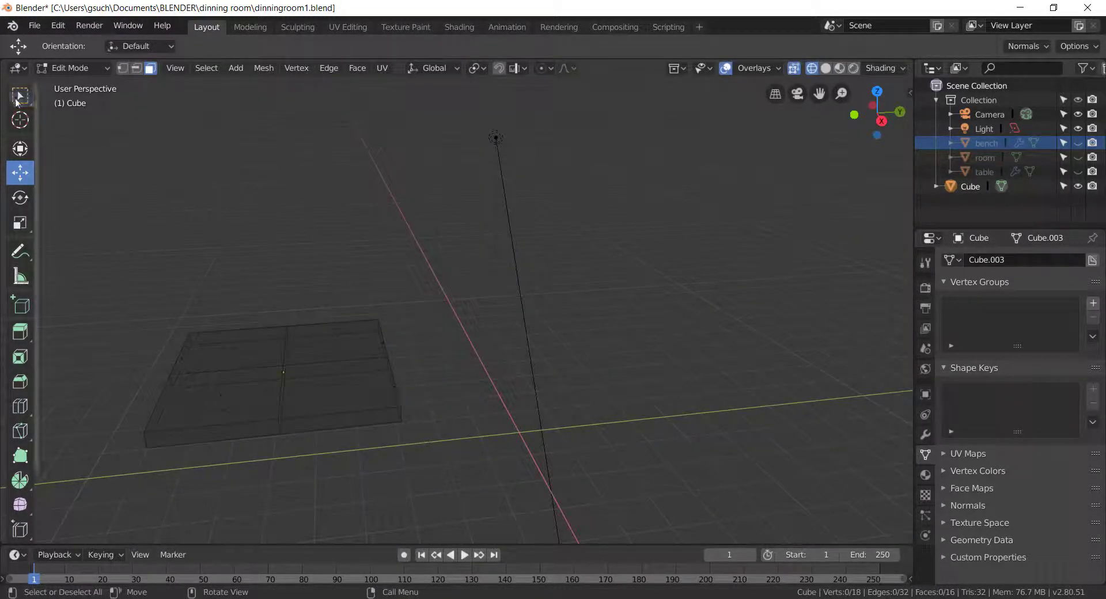
middle_click_drag(385, 326, 622, 420, "alt")
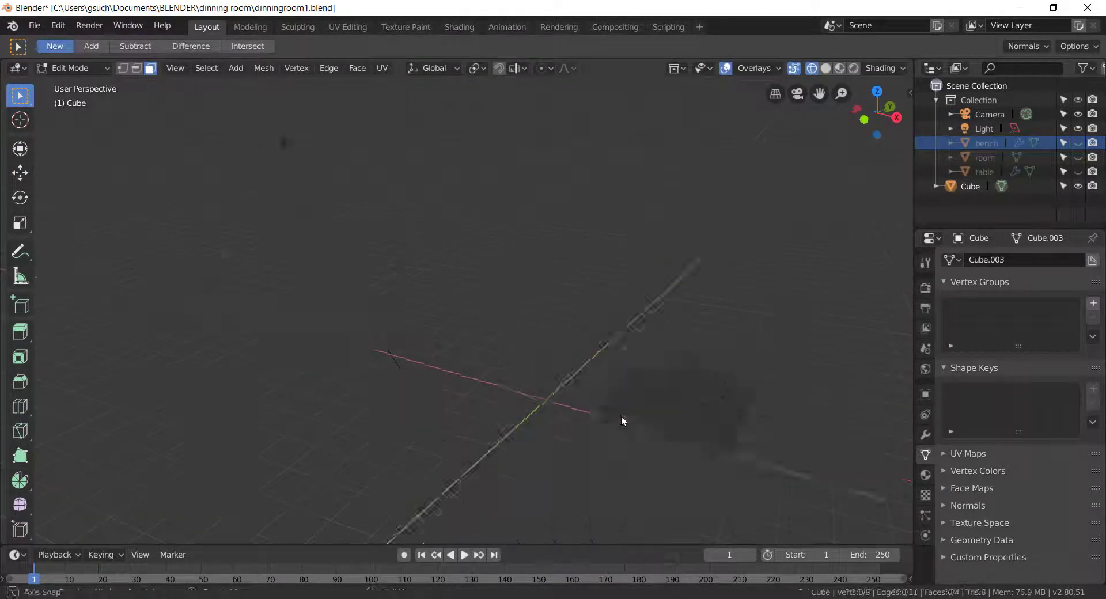
- Back in Object Mode, add a Mirror modifier to restore the slab's full width
key("Tab")
middle_click_drag(342, 457, 504, 368)
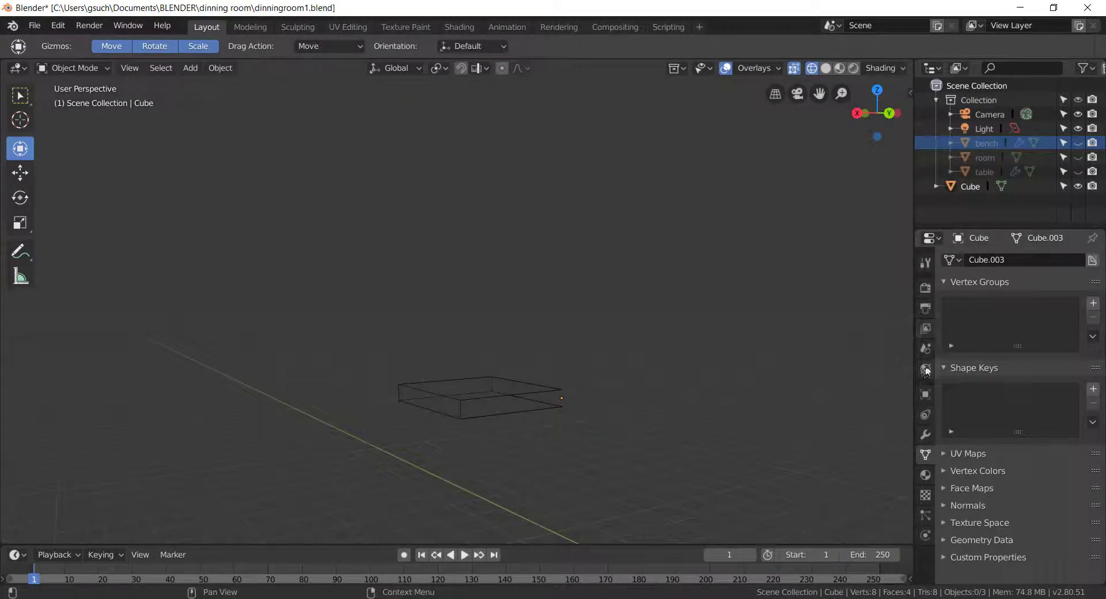
left_click(925, 475)
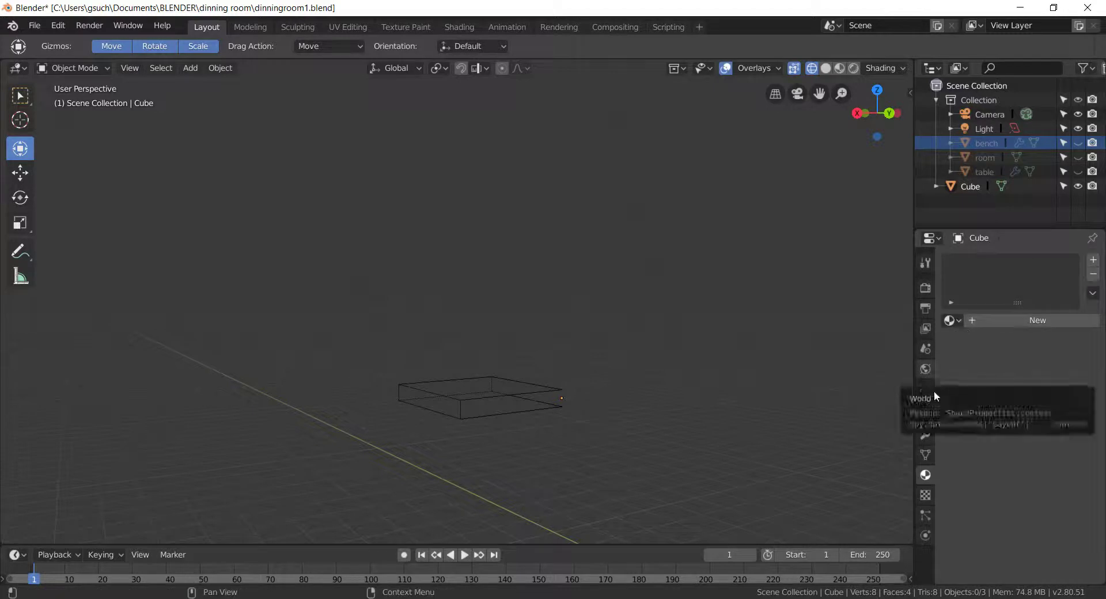
middle_click_drag(720, 374, 635, 414, "alt")
- Add a second Mirror modifier set to the Y axis instead of X
left_click(1088, 280)
left_click(1019, 260)
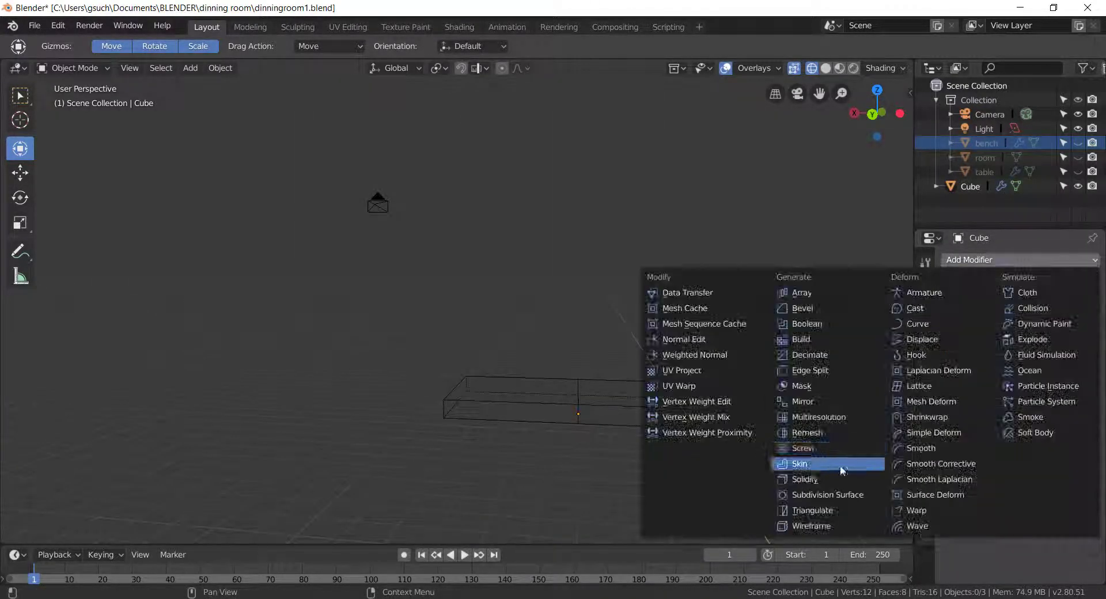
left_click(800, 461)
left_click(951, 363)
left_click(951, 379)
- Try raising a ridge, then extrude a corner face upward into a backrest
key("Tab")
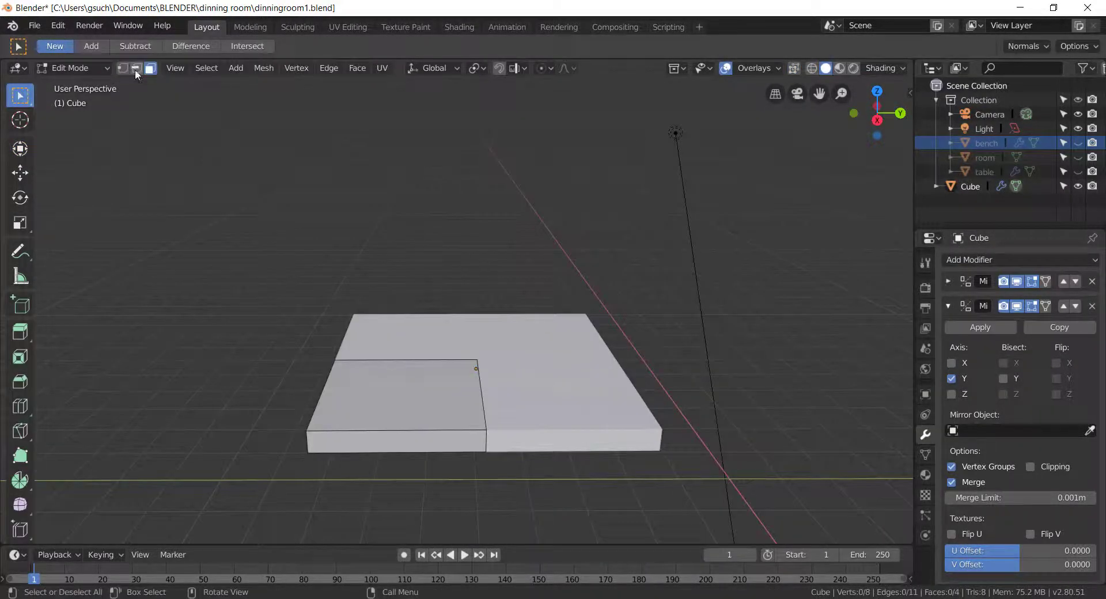
key("g")
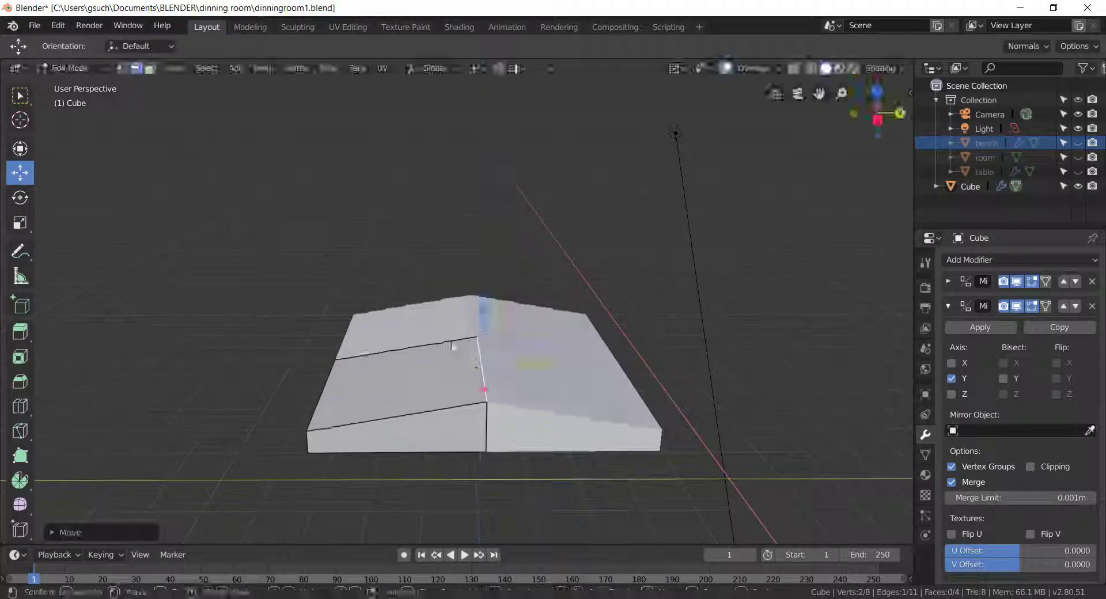
key("ctrl+z")
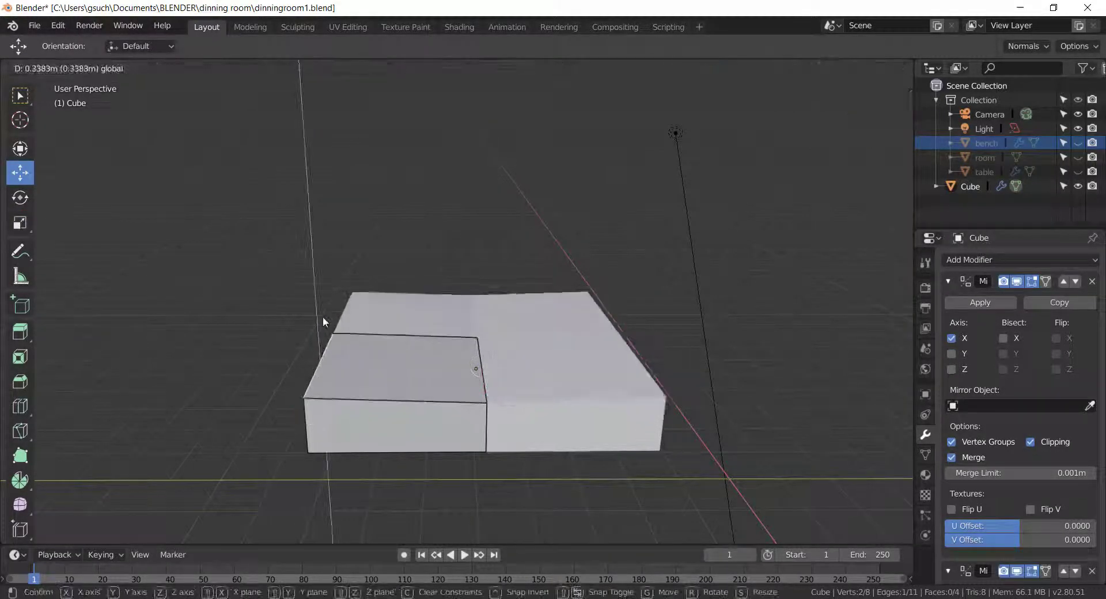
mouse_move(322, 316)
middle_mouse_down()
mouse_move(354, 414)
mouse_move(123, 94)
middle_mouse_up()
left_click(309, 419)
key("e")
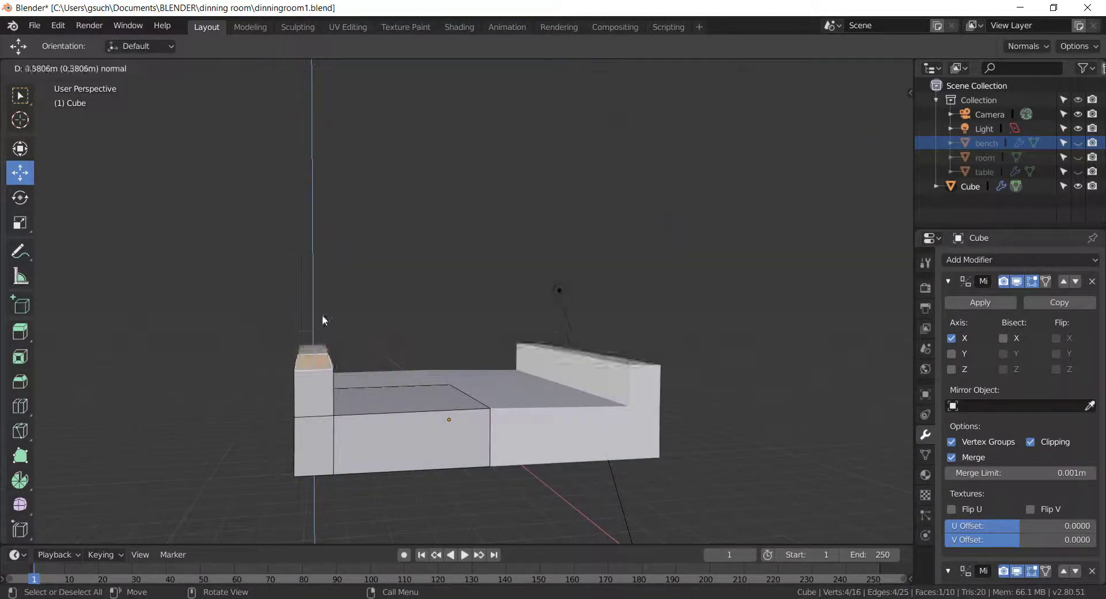
left_click(325, 316)
left_click(399, 428)
mouse_move(327, 319)
middle_mouse_down()
mouse_move(399, 428)
mouse_move(693, 368)
middle_mouse_up()
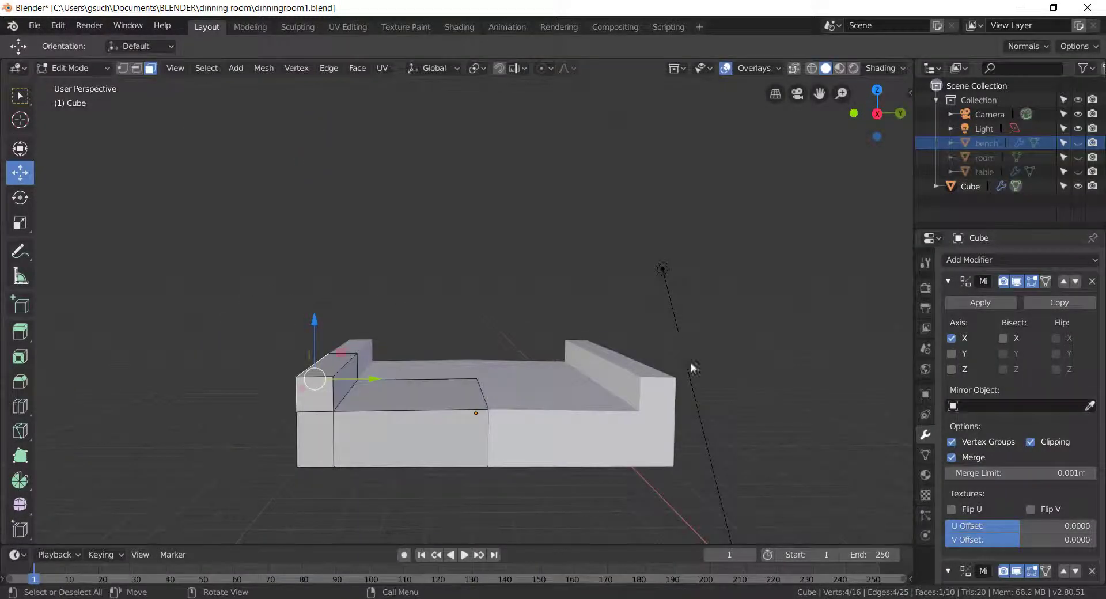
- Delete the mirror modifier and select edge loops across the bench in edge mode
left_click(1091, 281)
mouse_move(567, 429)
middle_mouse_down()
mouse_move(588, 341)
mouse_move(512, 411)
middle_mouse_up()
key("2")
left_click(512, 412, "alt")
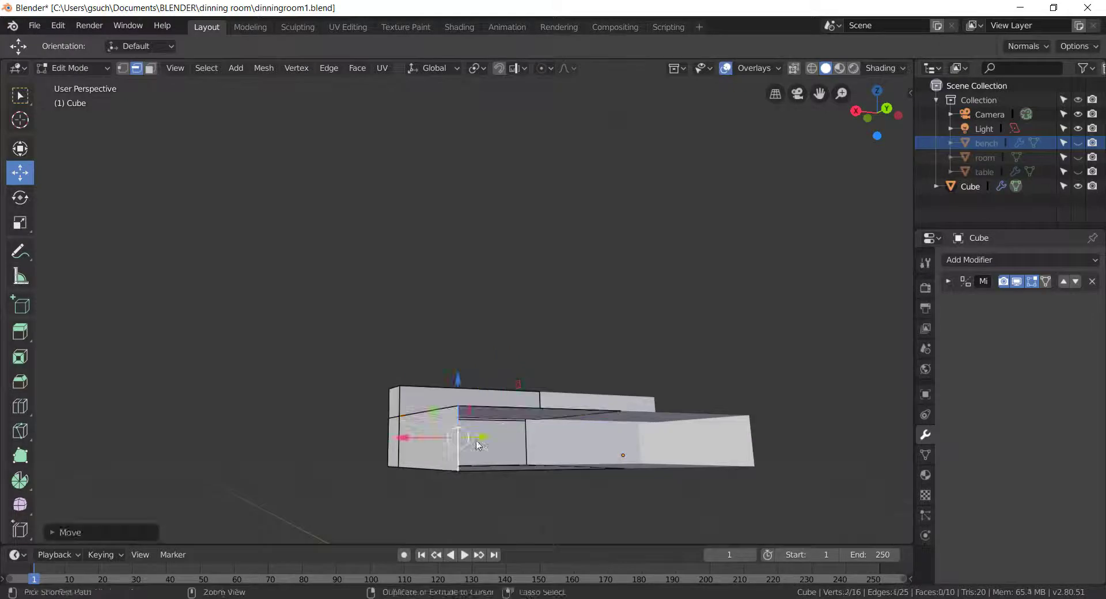
left_click(479, 470, "ctrl+alt")
middle_click_drag(479, 471, 481, 490)
middle_click_drag(712, 413, 682, 447)
left_click(682, 447, "ctrl")
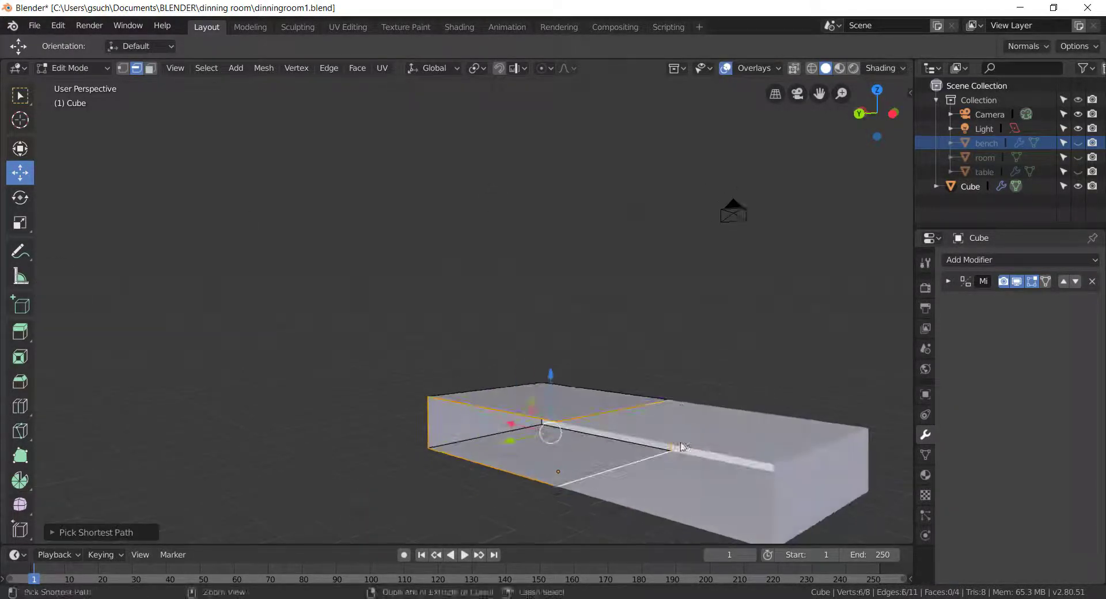
- Attempt Bridge Edge Loops on the selected edges, then delete the cube in Object Mode
key("ctrl+e")
left_click(609, 383)
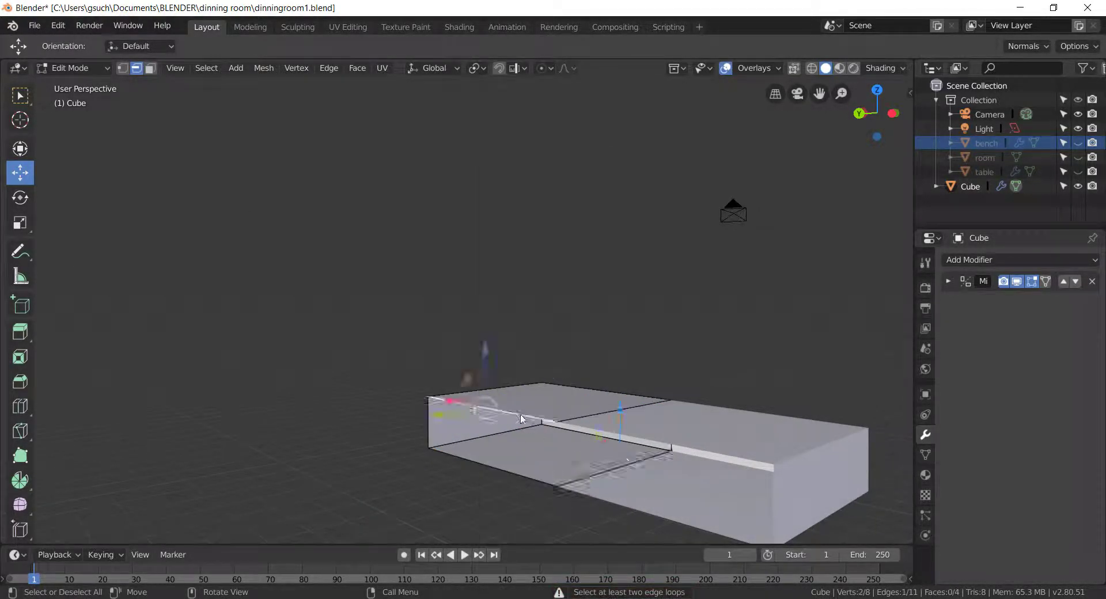
middle_click_drag(551, 488, 538, 391)
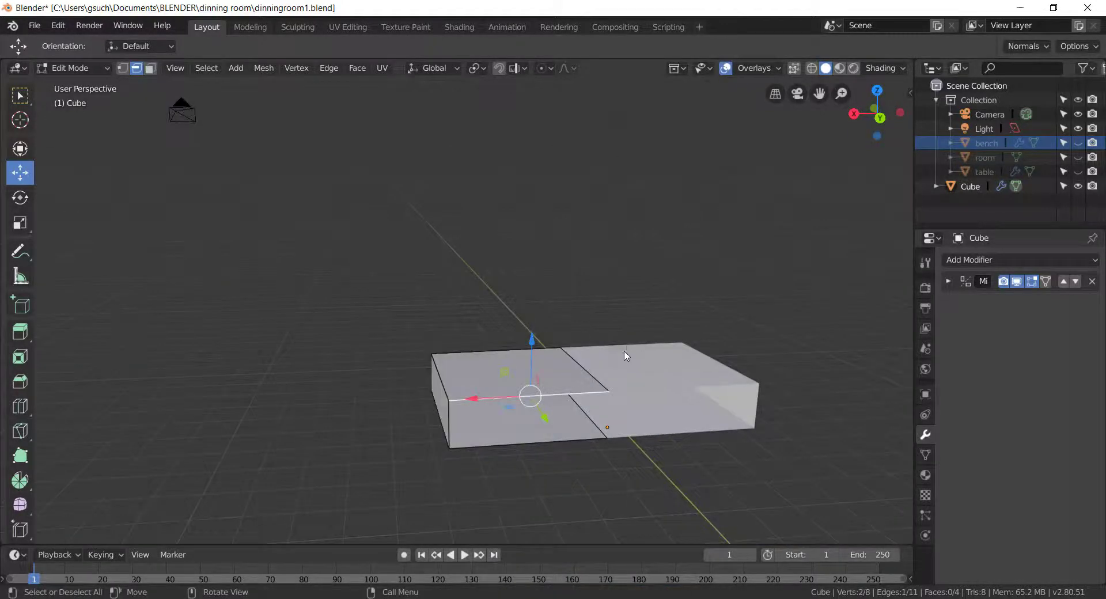
key("ctrl+z")
left_click(572, 490, "ctrl")
right_click(504, 333)
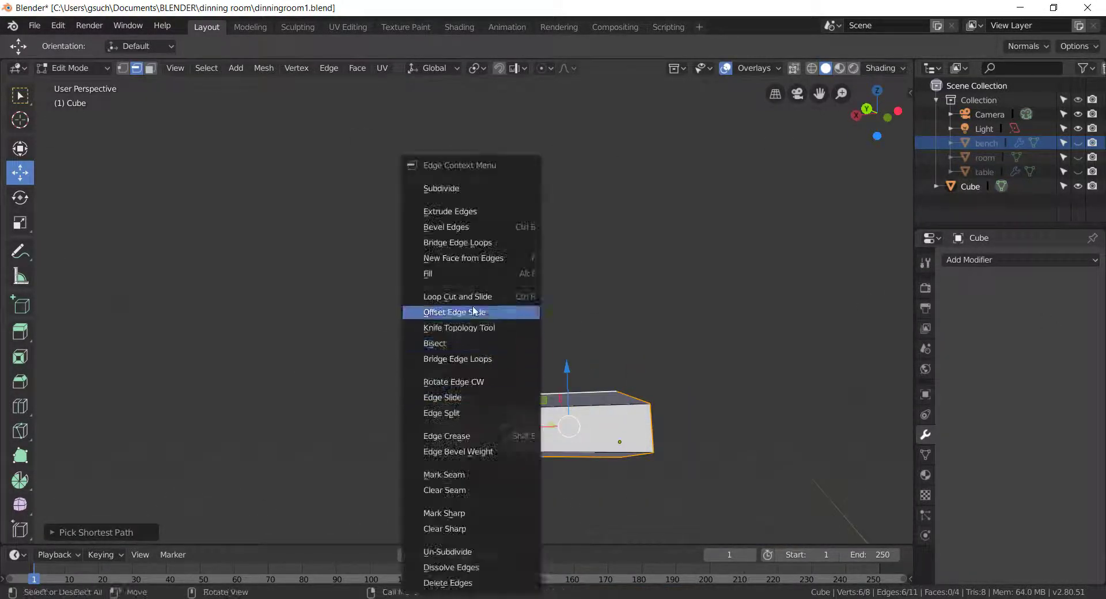
left_click(455, 311)
middle_click_drag(607, 293, 739, 343)
key("Tab")
key("Delete")
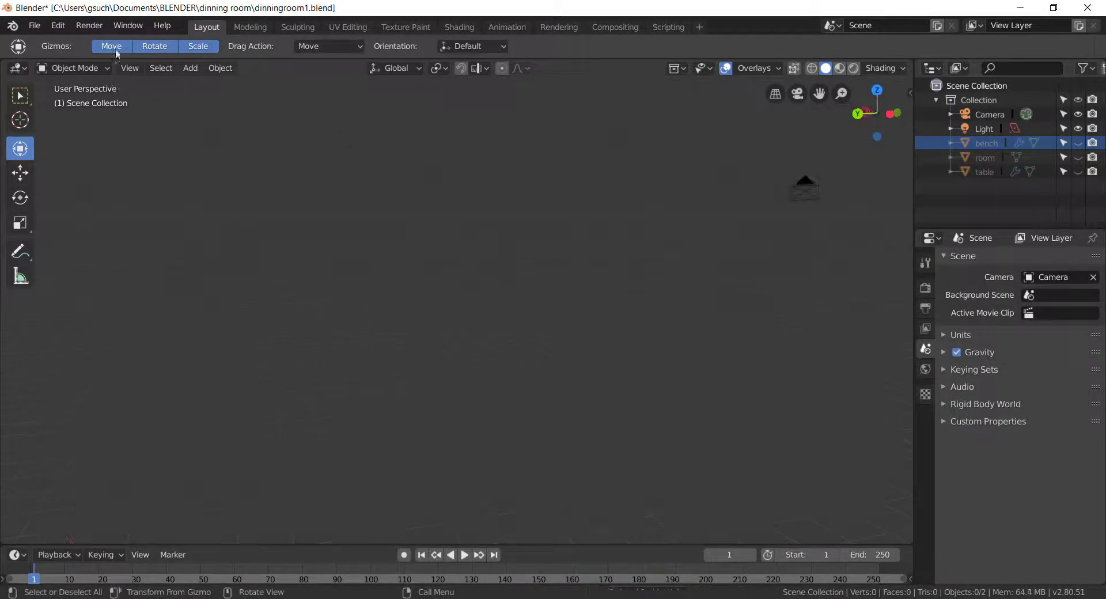
- Add a new cube and flatten it into a slab for the seat
left_click(190, 68)
left_click(319, 98)
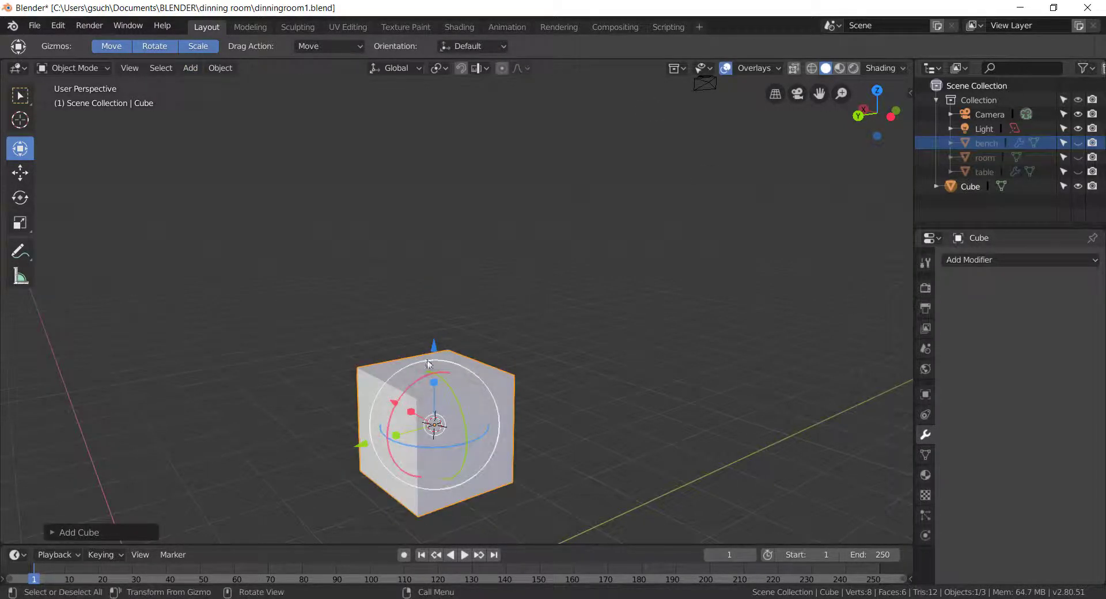
left_click_drag(428, 369, 427, 404)
middle_click_drag(426, 403, 425, 397)
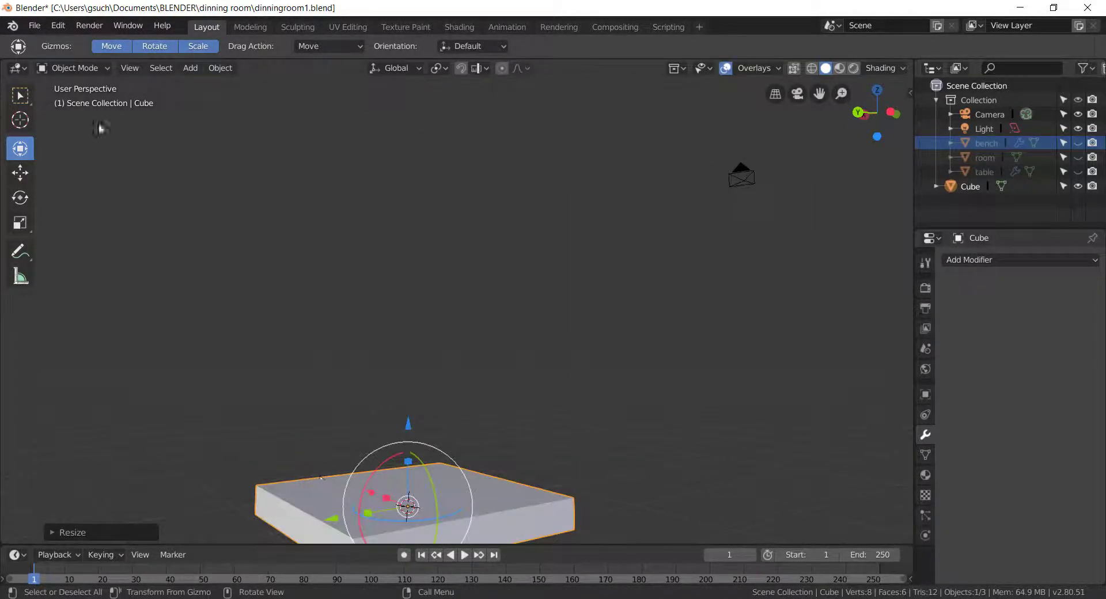
- Raise an edge on Z and extrude a backrest wall up from the seat
key("Tab")
left_click(262, 501)
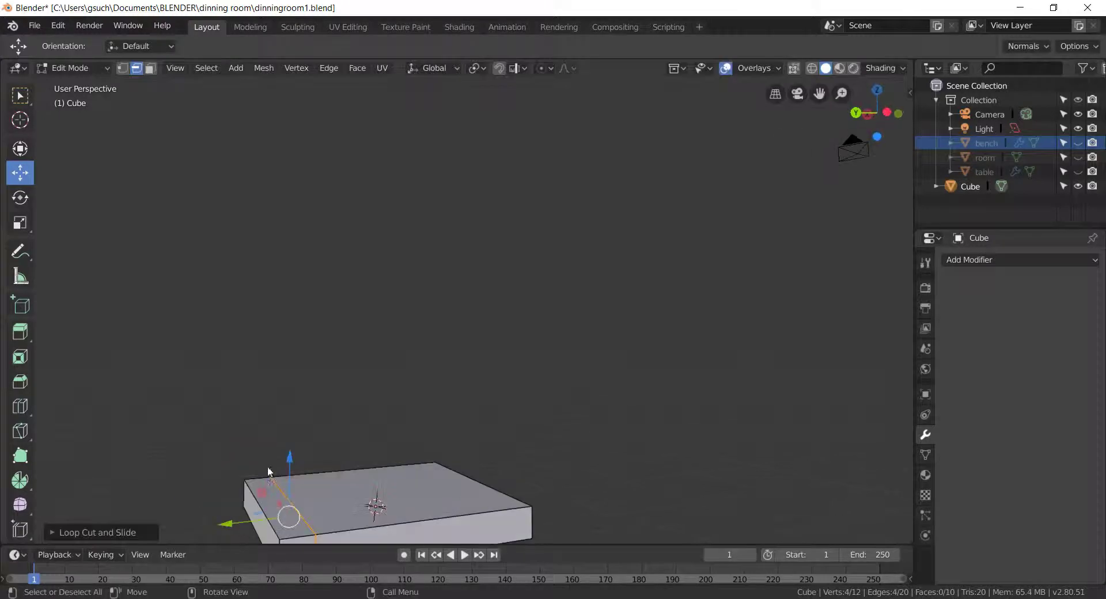
key("g")
key("z")
left_click(298, 504)
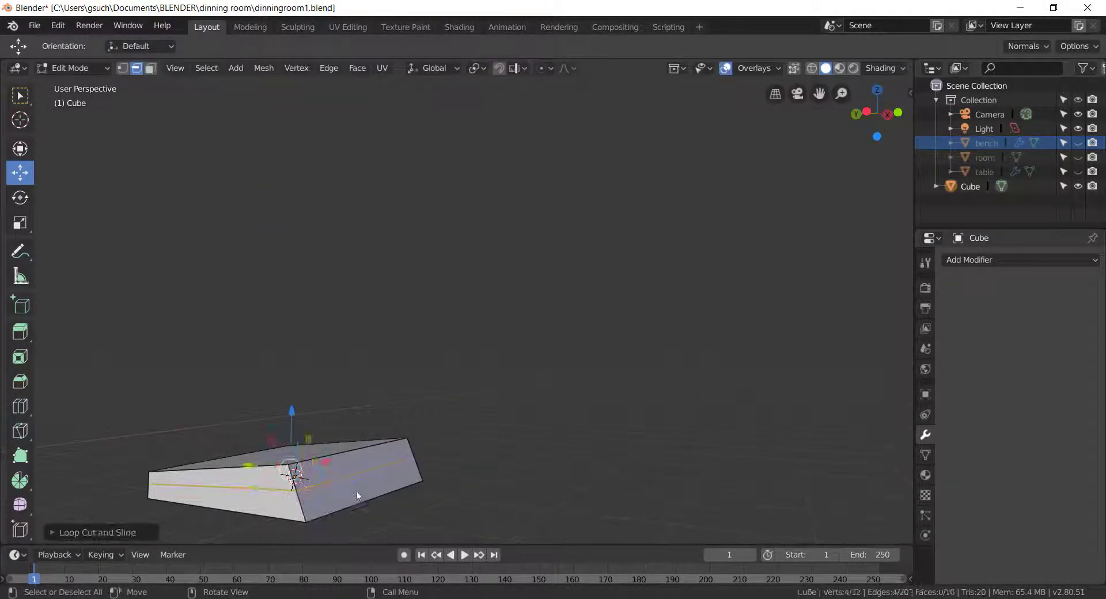
middle_click_drag(356, 494, 247, 491)
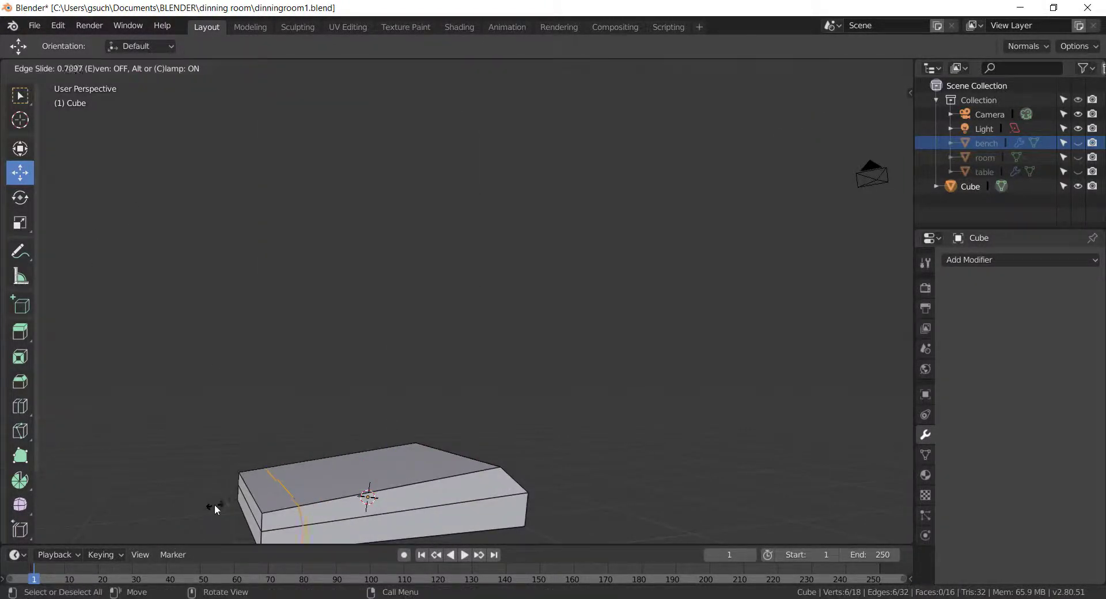
middle_click_drag(229, 315, 558, 345)
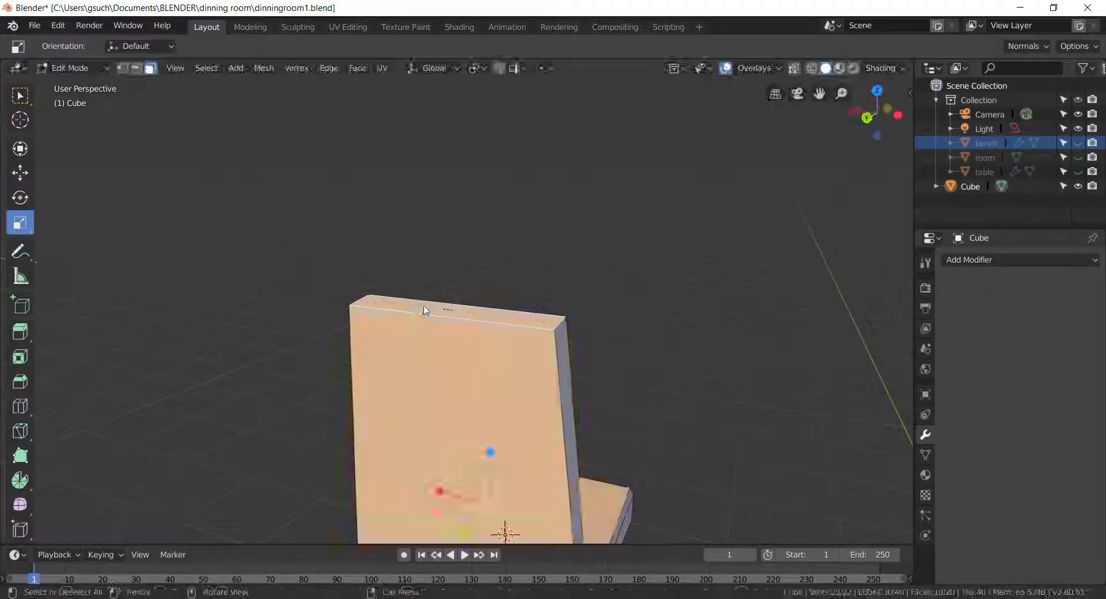
left_click_drag(424, 308, 185, 292)
middle_click_drag(185, 292, 403, 242)
- Loop cut the seat and extrude its four corner faces downward into legs
left_click(136, 68)
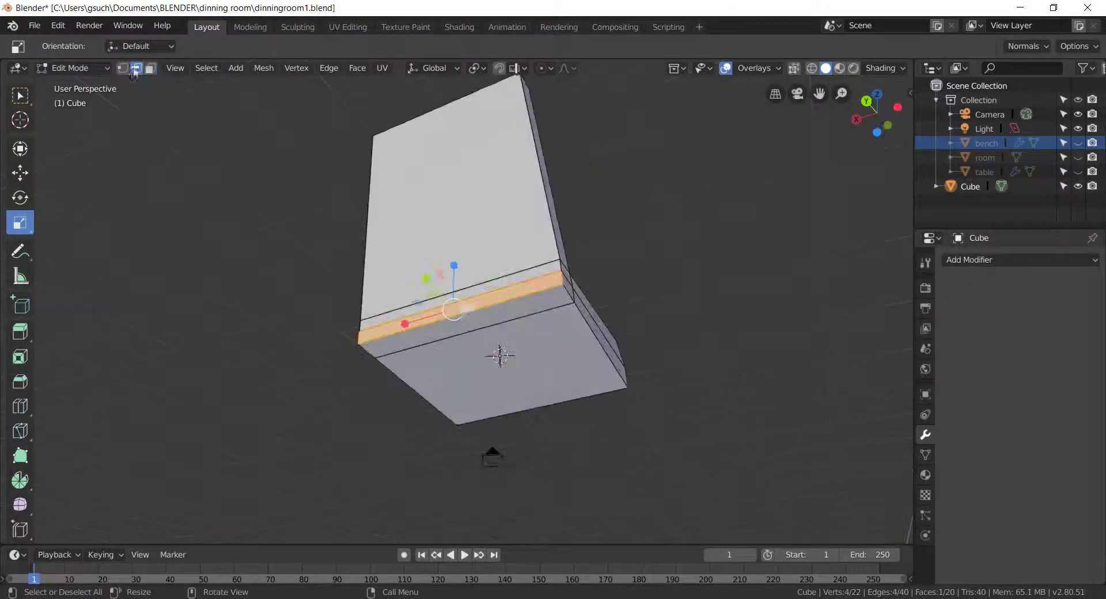
left_click(401, 345)
middle_click_drag(401, 344, 276, 331)
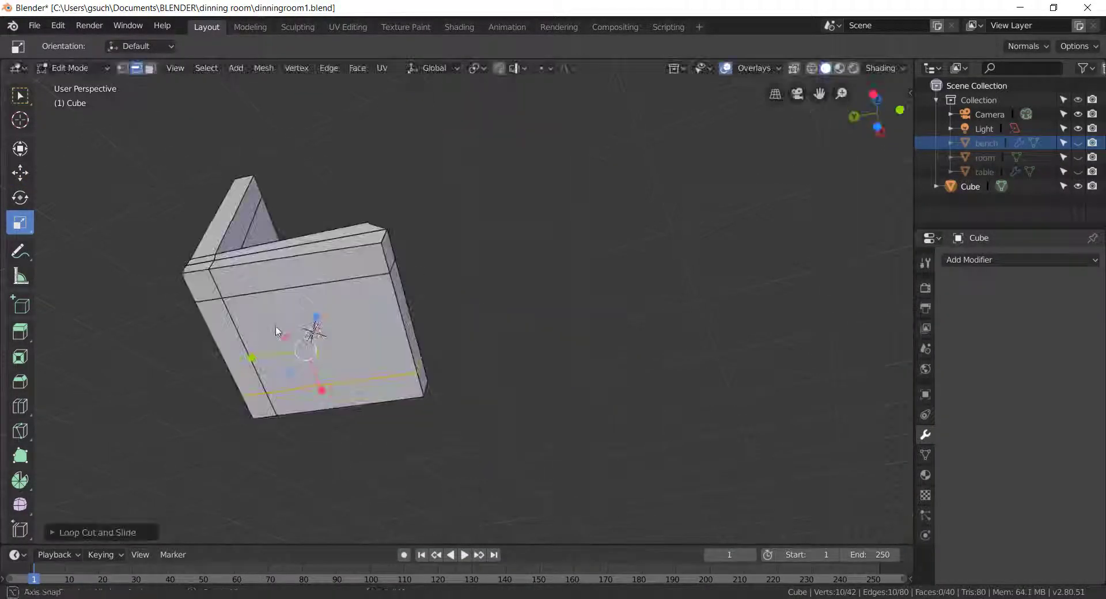
left_click(356, 262)
middle_click_drag(355, 262, 506, 413)
middle_click_drag(520, 180, 266, 437)
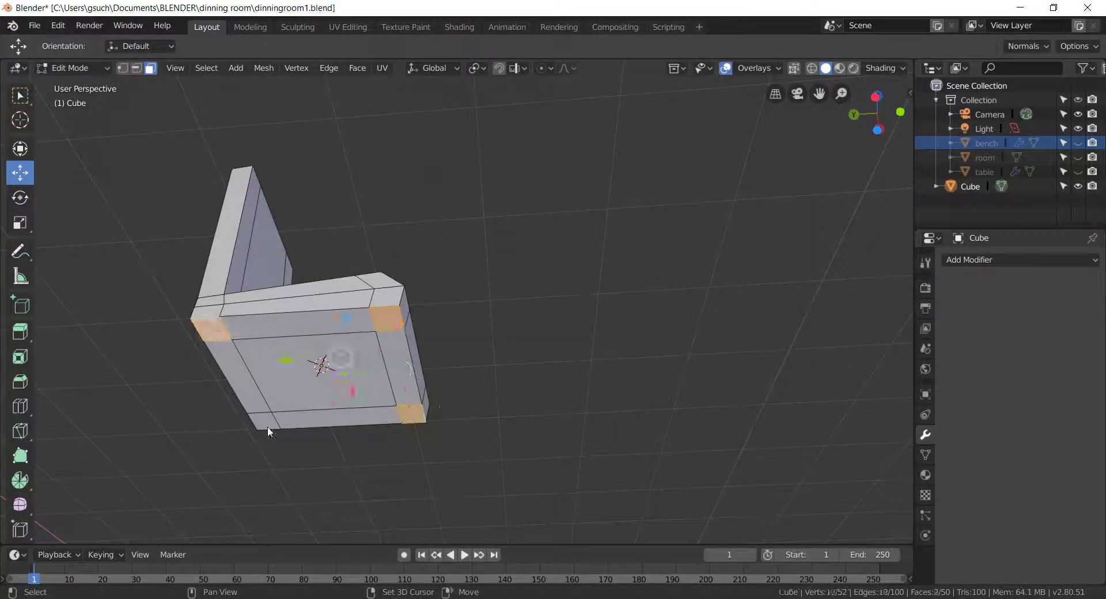
key("e")
left_click(422, 428)
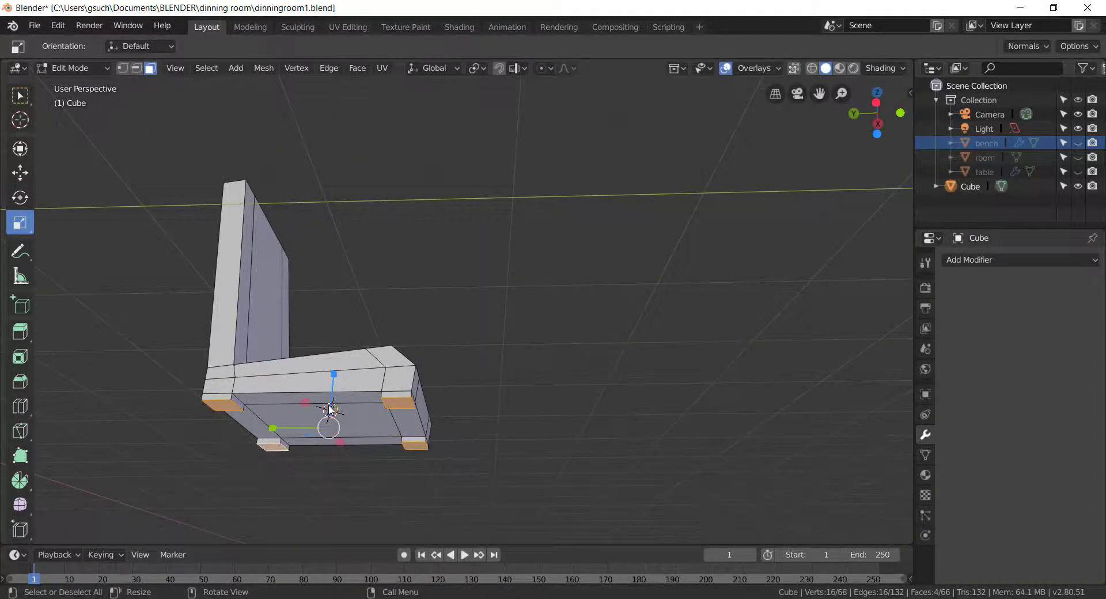
key("ctrl+e")
key("e")
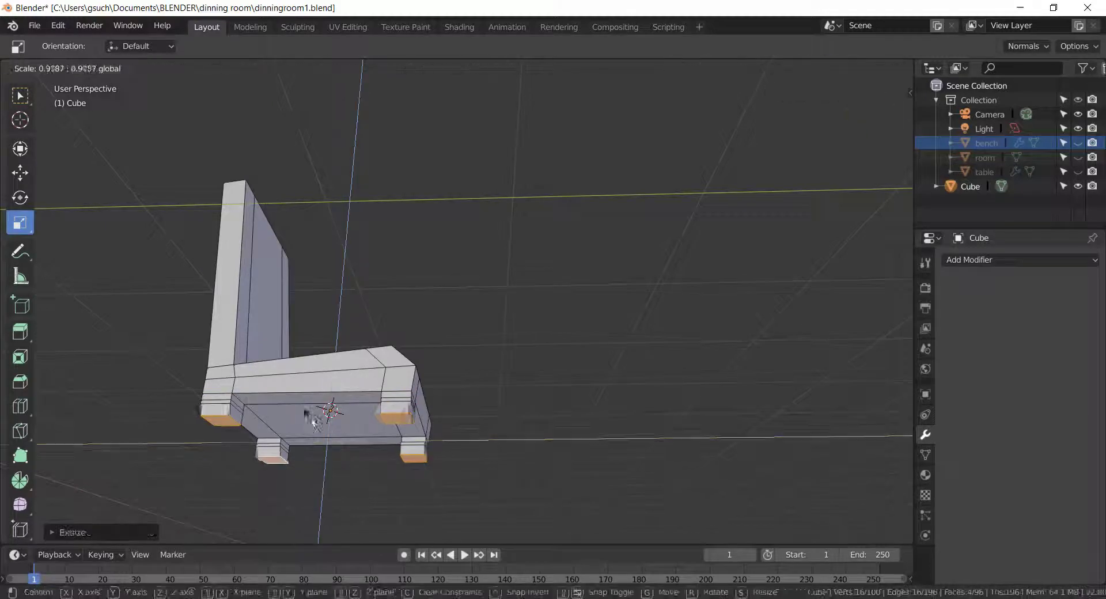
- Select the backrest's top edge and move it to slant the top of the back
left_click(20, 173)
middle_click_drag(382, 492, 641, 214)
scroll(641, 215, "up", 5)
key("2")
left_click(494, 420)
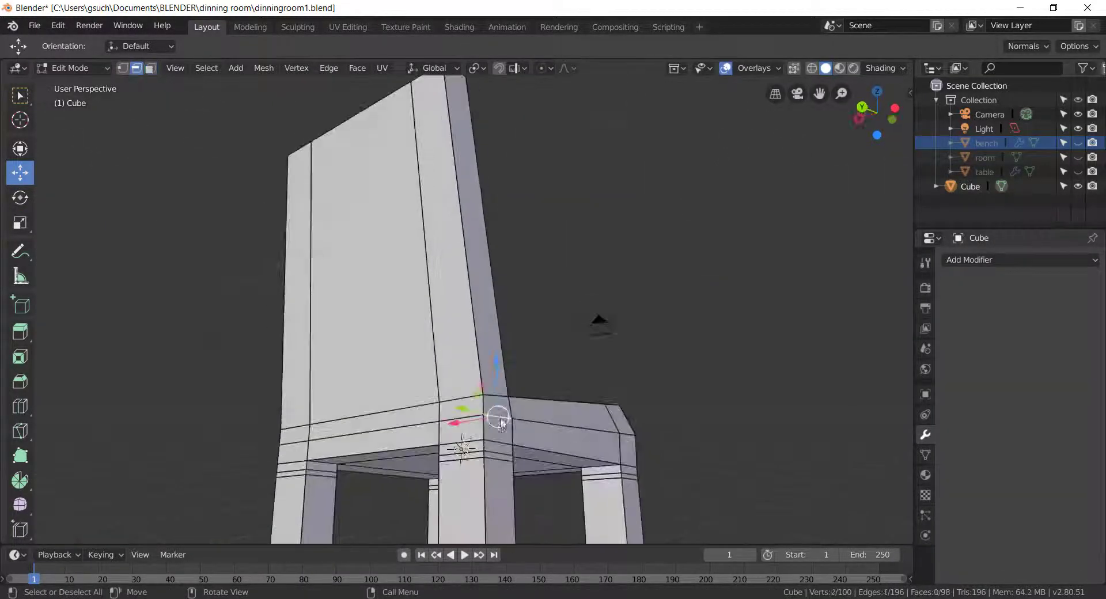
mouse_move(493, 420)
middle_mouse_down()
mouse_move(640, 410)
mouse_move(518, 391)
mouse_move(415, 338)
middle_mouse_up()
scroll(640, 410, "down", 3)
left_click(415, 337)
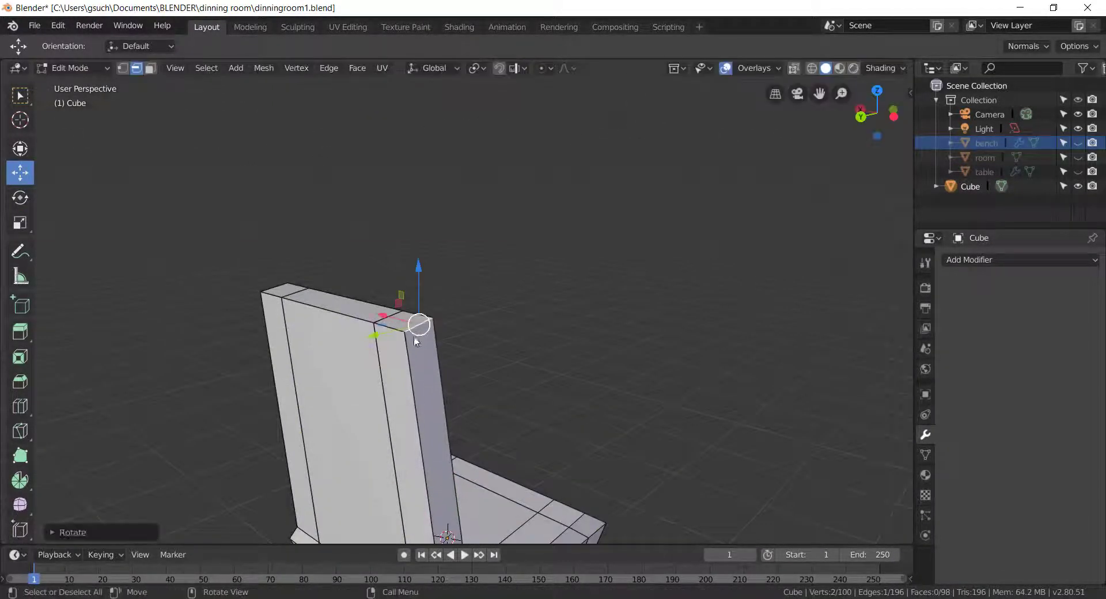
middle_click_drag(336, 241, 150, 271)
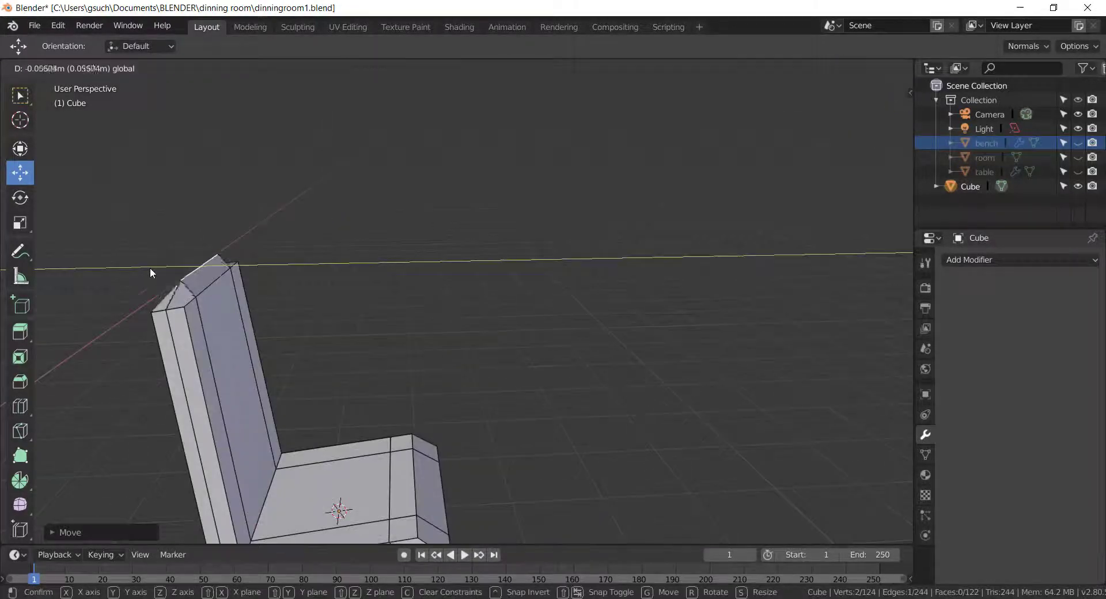
key("Escape")
middle_click_drag(284, 193, 716, 261)
key("g")
key("Escape")
- Inspect the chair from below and in side view, then select the Cube name for renaming
middle_click_drag(769, 405, 68, 91)
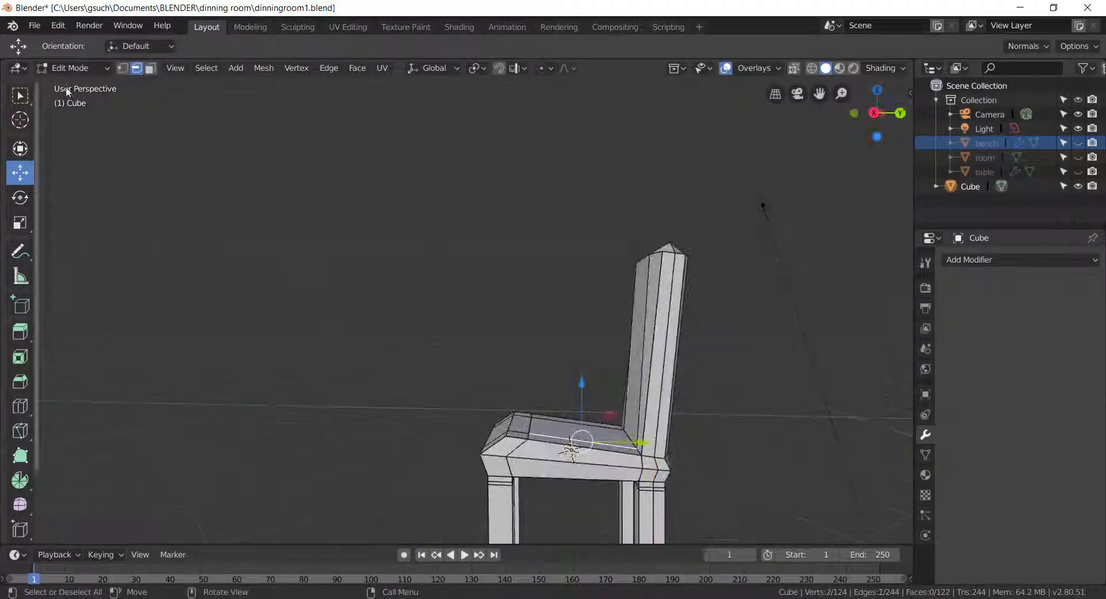
key("Escape")
mouse_move(583, 372)
middle_mouse_down()
mouse_move(710, 309)
mouse_move(765, 415)
middle_mouse_up()
left_click(748, 391, "ctrl")
key("KP_3")
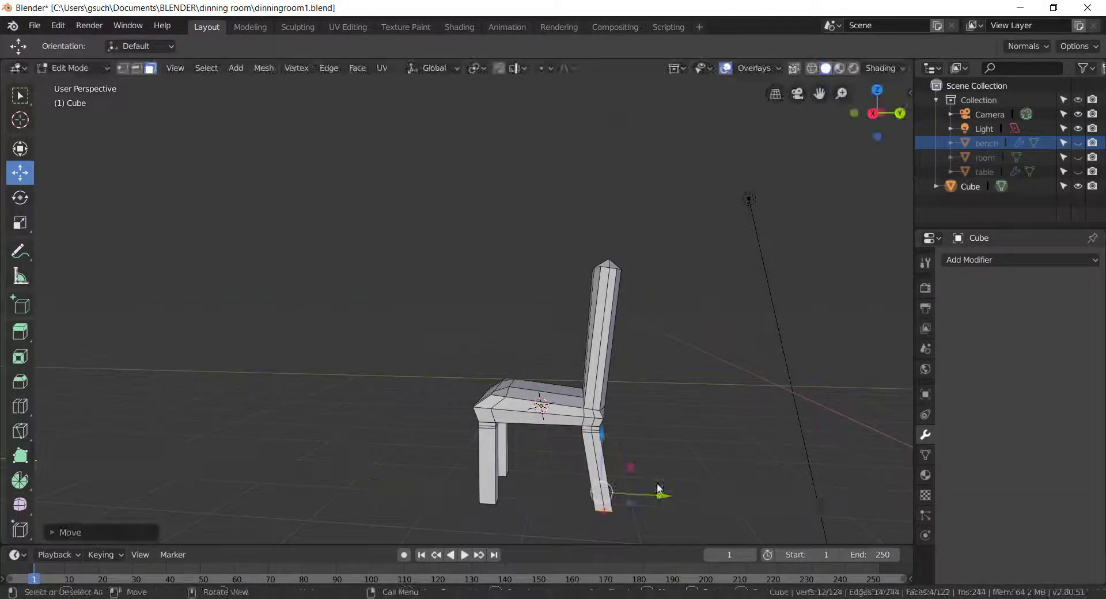
key("Escape")
double_click(970, 186)
- Name the object chair, unhide the bench, room and table, and stand the chair upright
type("chair")
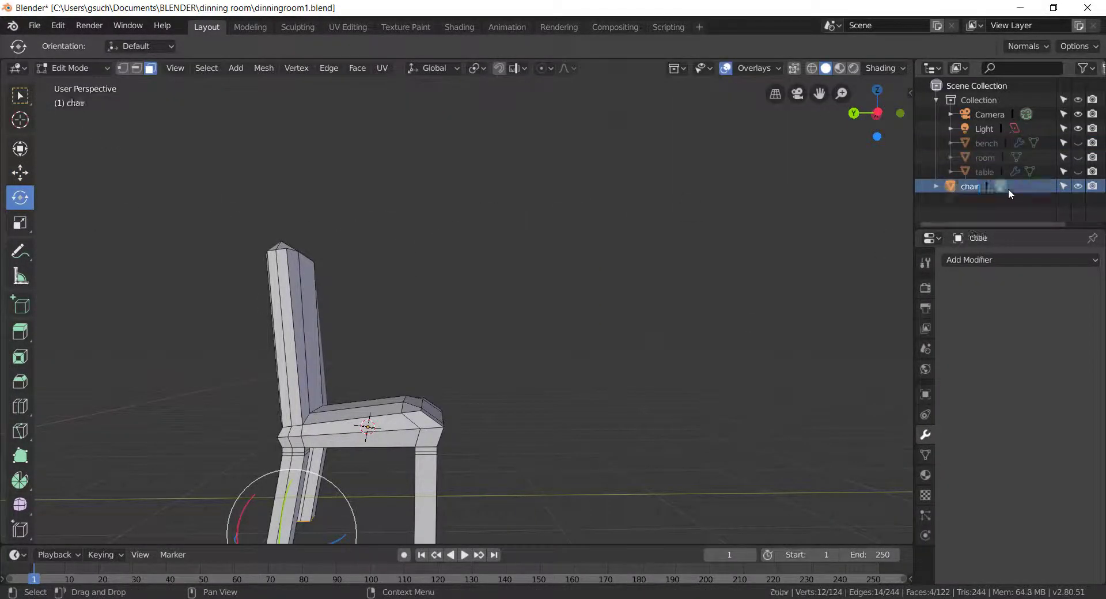
key("Return")
key("alt+h")
key("Tab")
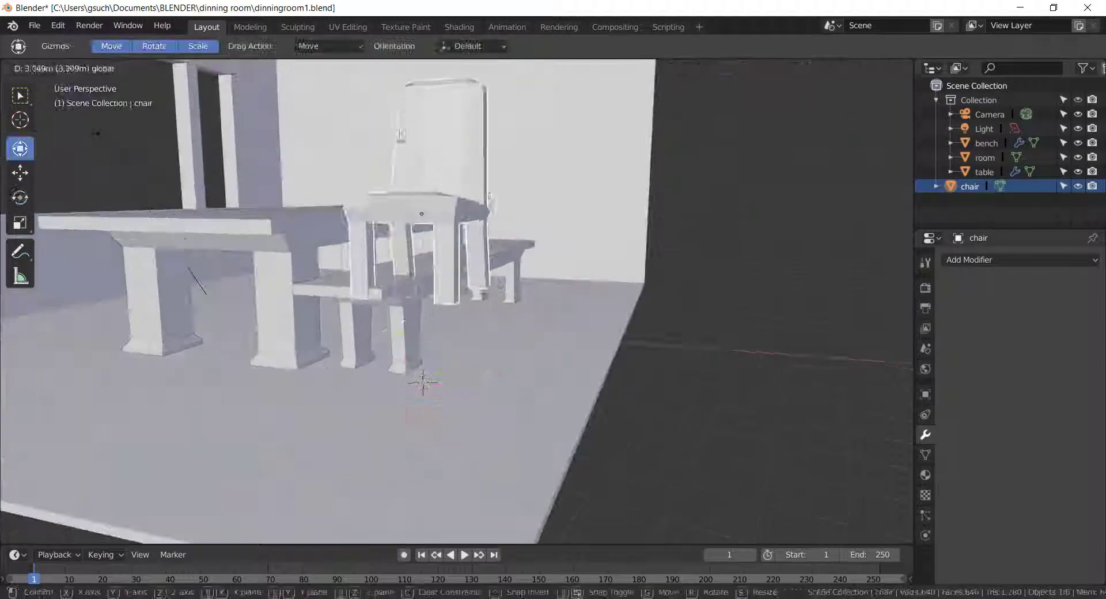
key("r")
left_click(364, 266)
middle_click_drag(364, 266, 207, 321)
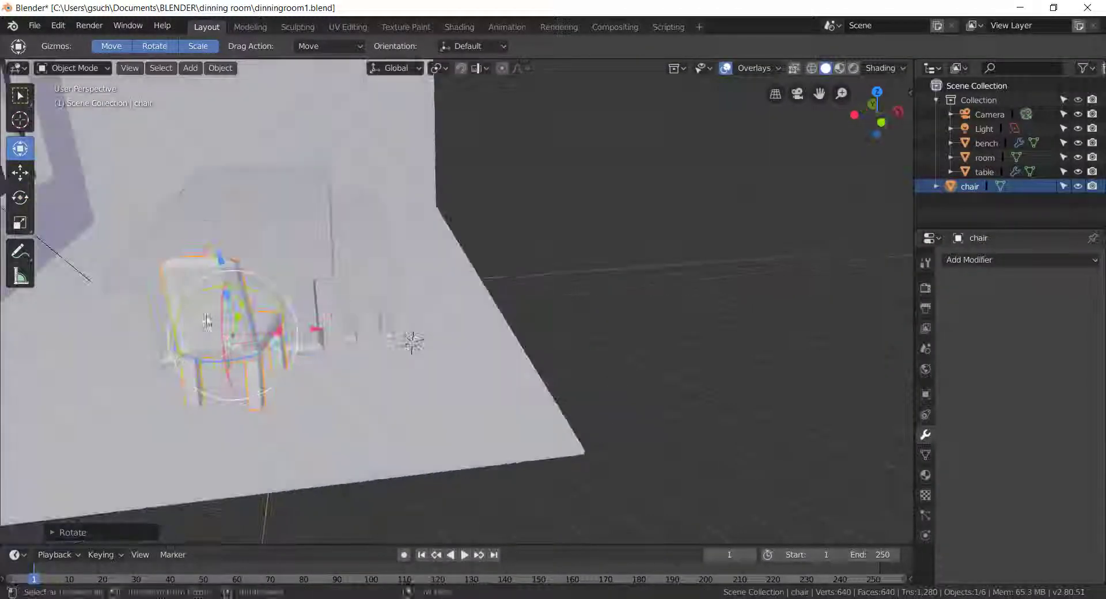
key("r")
left_click(206, 275)
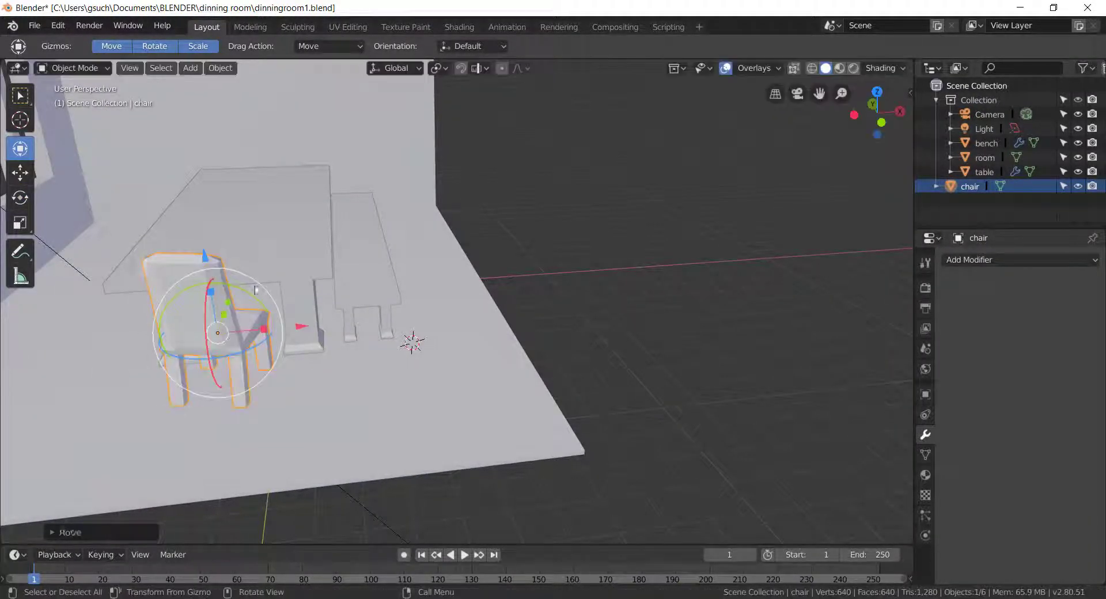
key("shift+space")
key("s")
- Duplicate the chair and rotate the copy to face the table
middle_click_drag(209, 282, 532, 242)
left_click(369, 276, "shift")
key("shift+d")
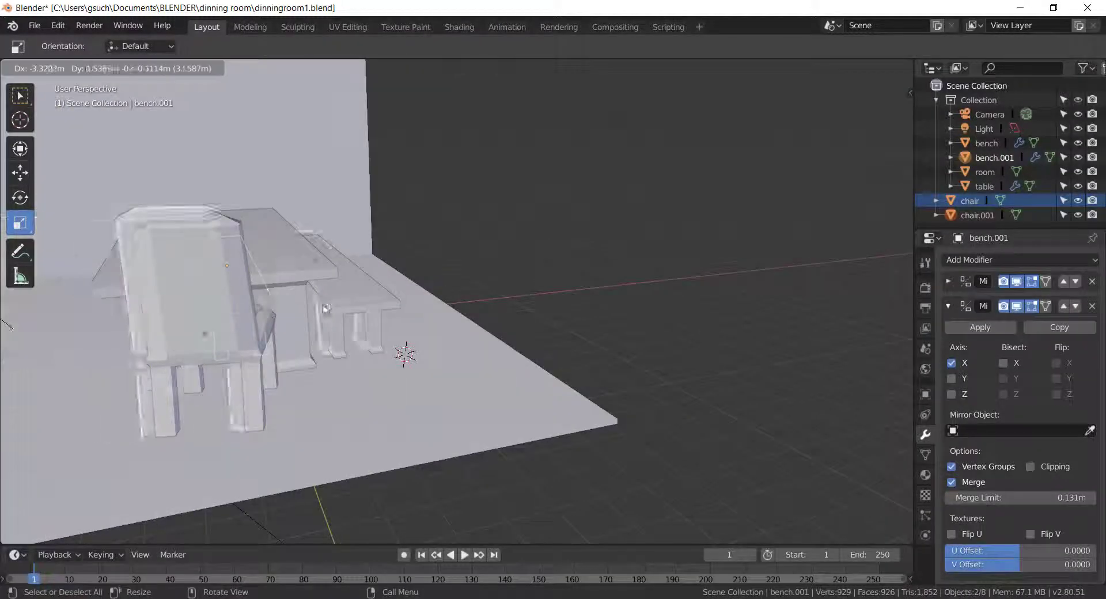
left_click(248, 358)
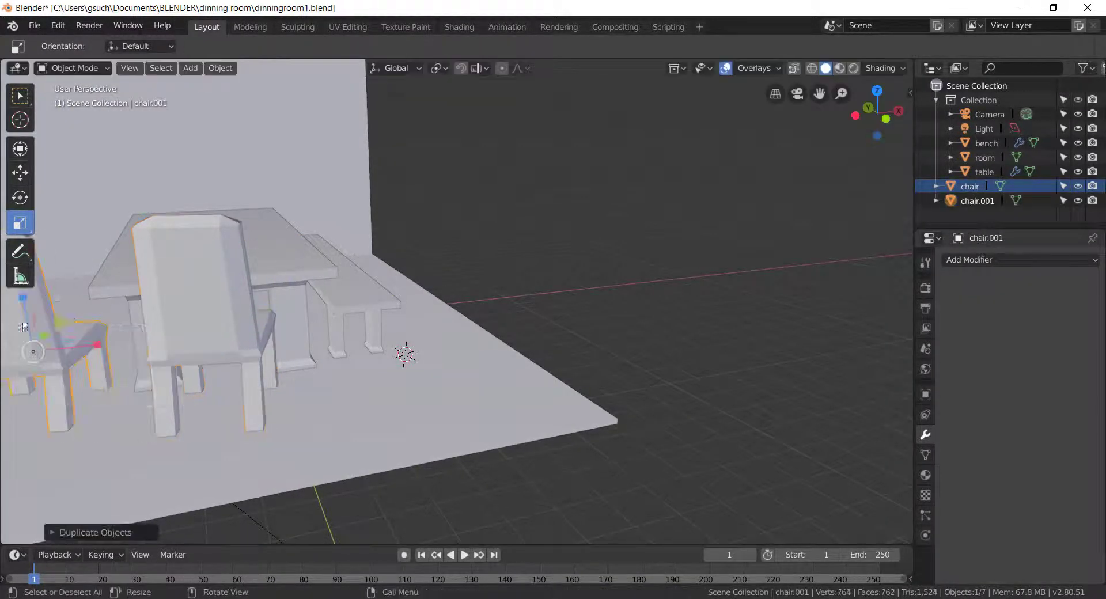
middle_click_drag(23, 327, 403, 288)
key("shift+space")
key("t")
left_click_drag(414, 403, 617, 266)
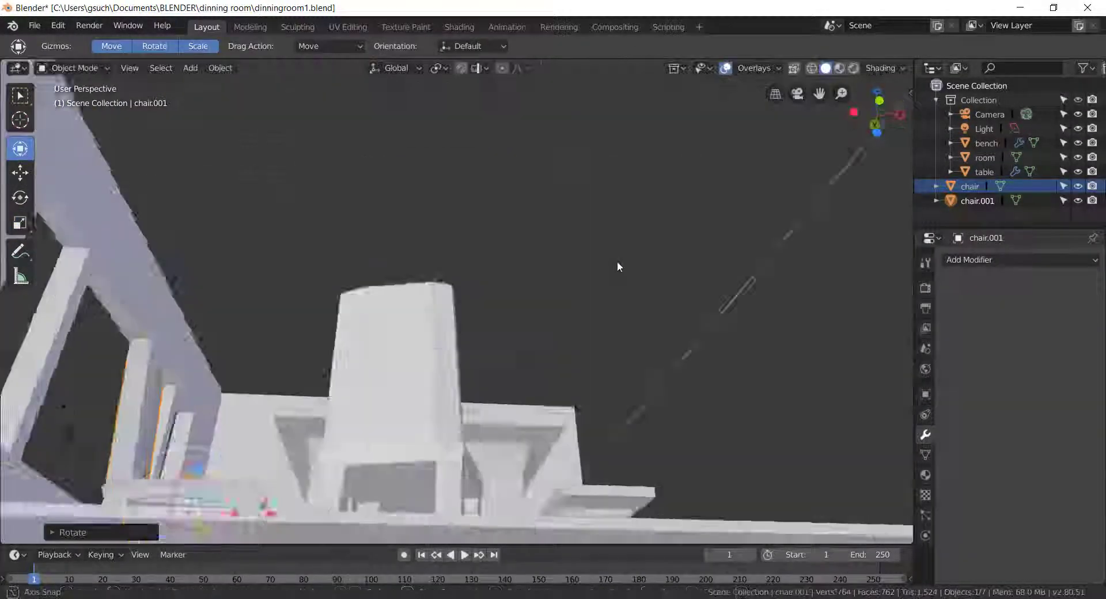
middle_click_drag(616, 266, 453, 289)
- Make more chair copies and slide them into a row along the table
key("shift+d")
left_click_drag(501, 315, 501, 316)
middle_click_drag(501, 315, 520, 281)
key("shift+d")
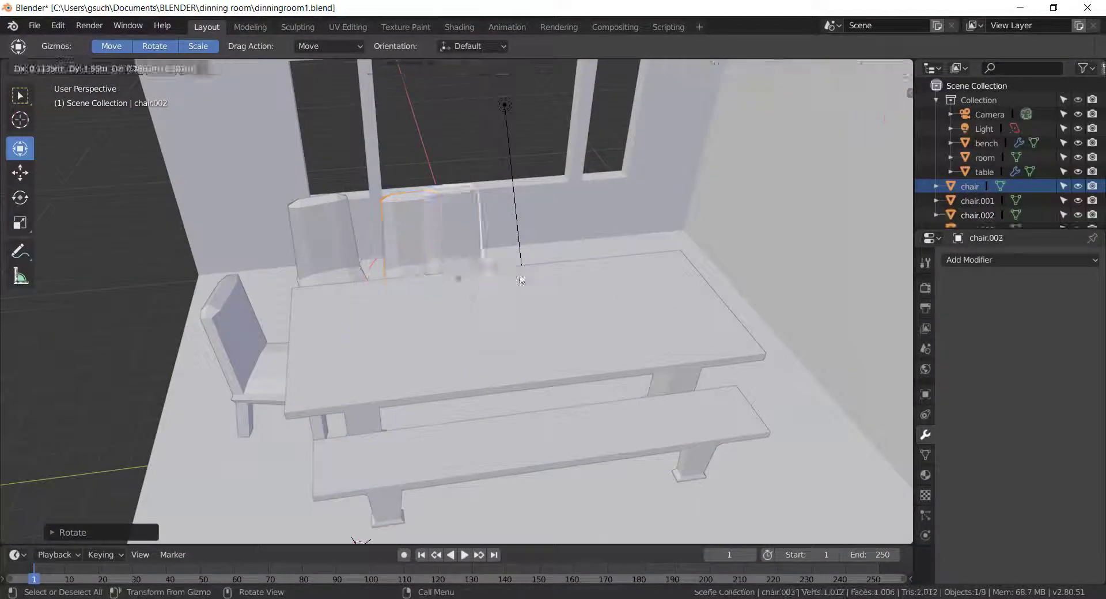
middle_click_drag(620, 298, 384, 244)
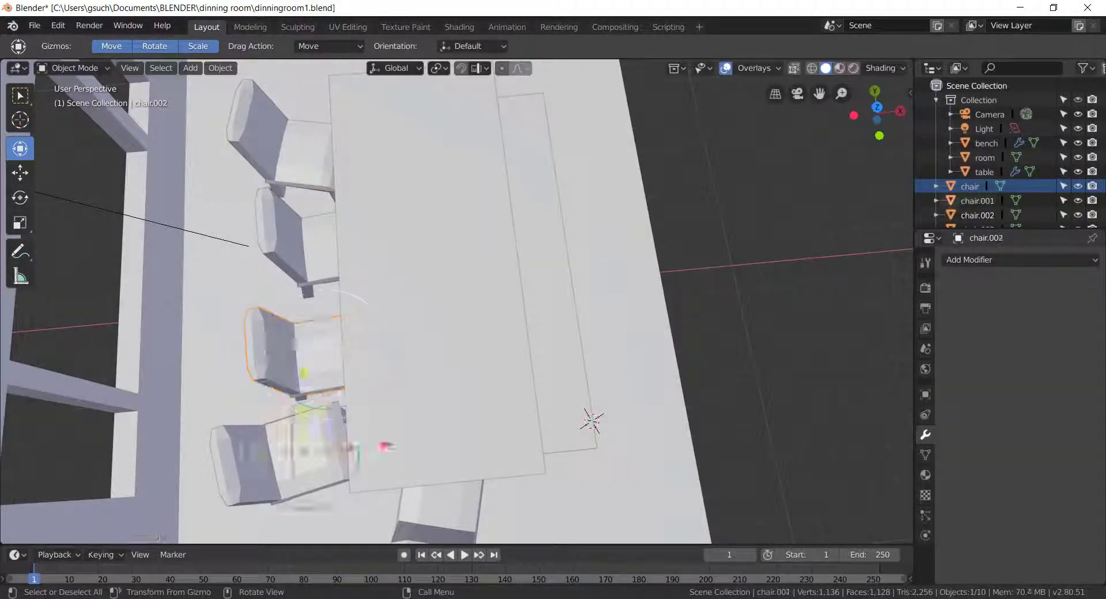
middle_click_drag(368, 300, 477, 506)
key("g")
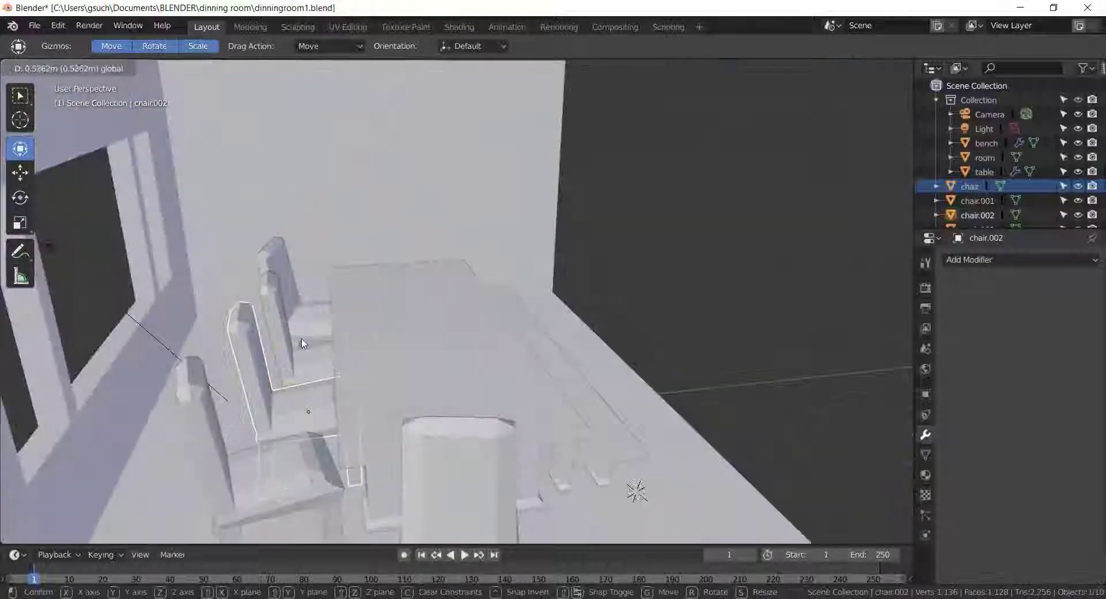
middle_click_drag(303, 344, 585, 288)
left_click(704, 299)
middle_click_drag(703, 299, 648, 188)
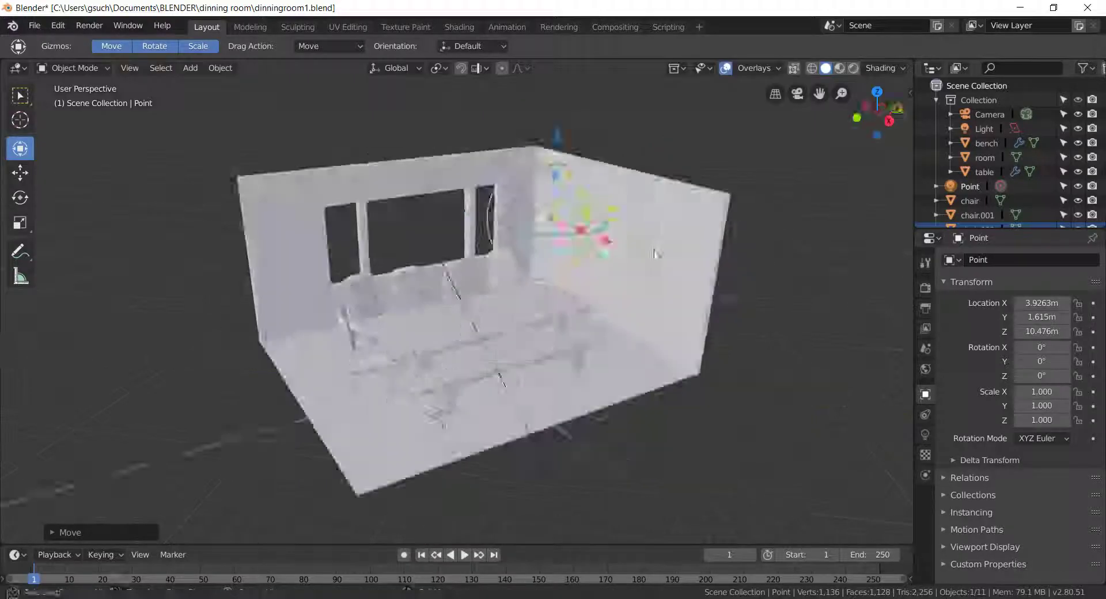
- Render a test image of the dining room with the point light
key("F12")
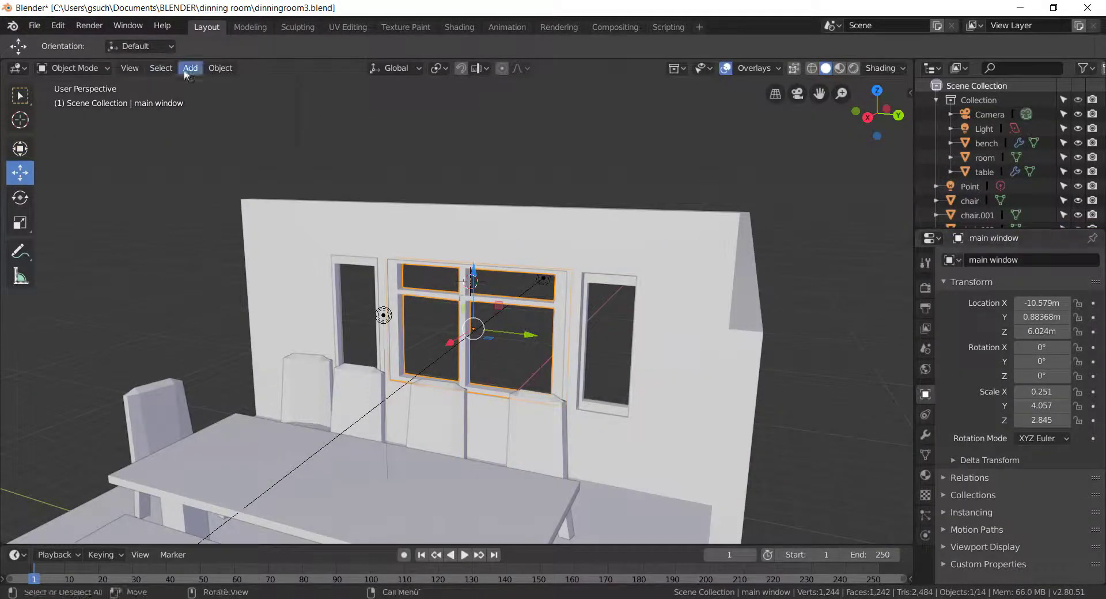
left_click(185, 69)
- Add a cylinder mesh and shrink it to a small size
left_click(380, 153)
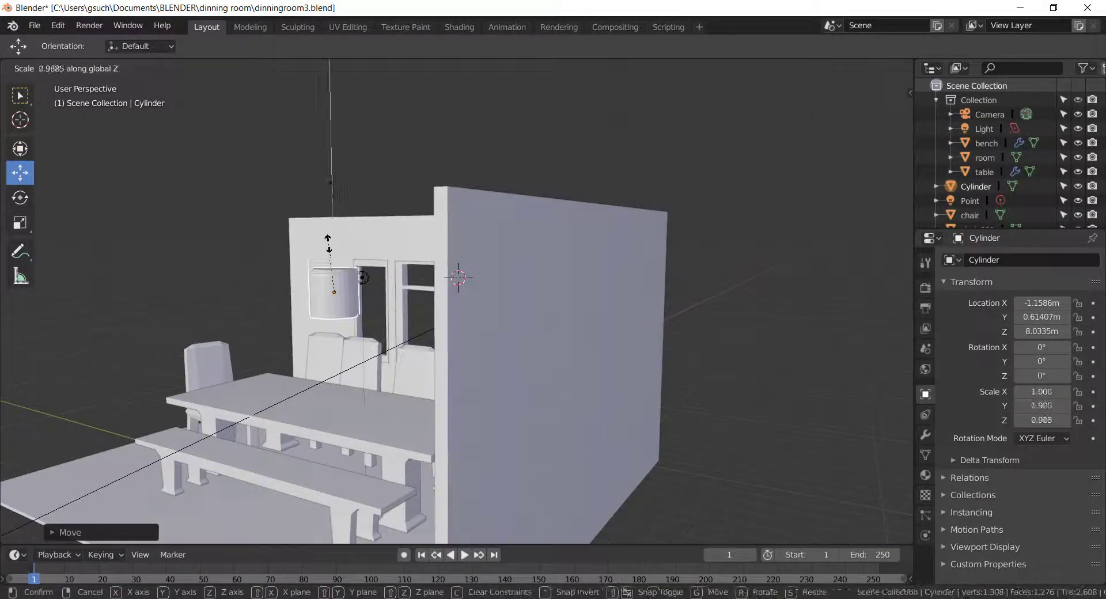
left_click(325, 188)
middle_click_drag(325, 188, 348, 274)
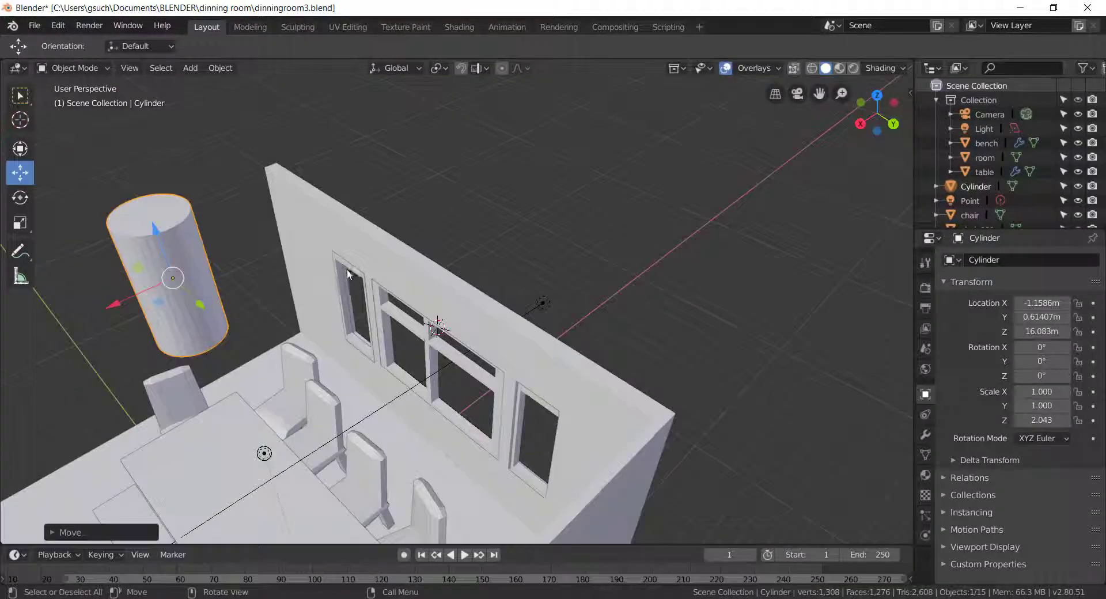
key("s")
left_click(176, 271)
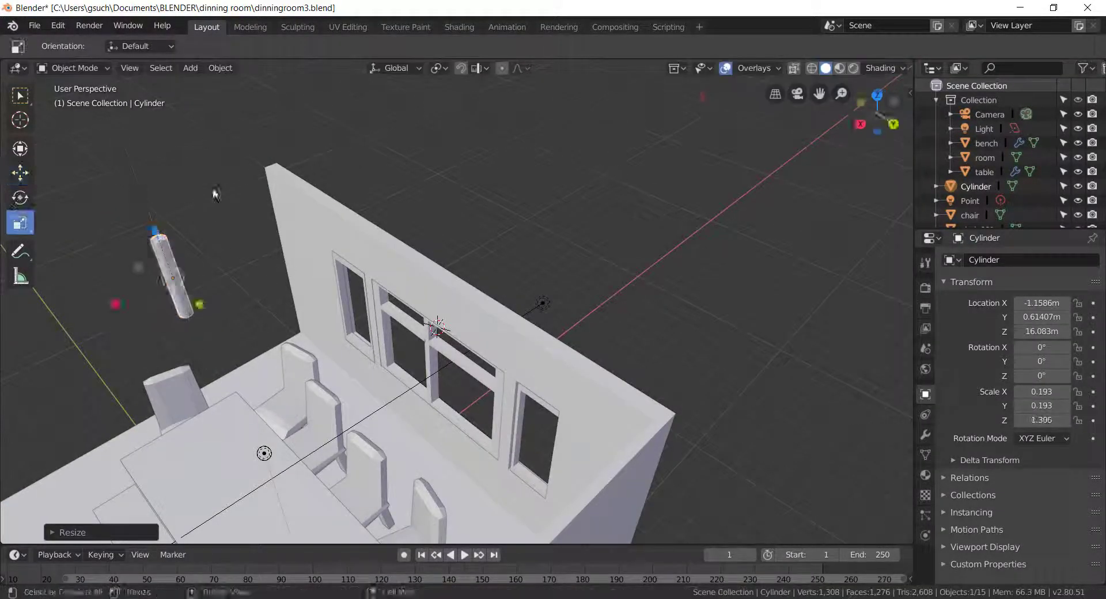
- Try dissolving part of the cylinder's mesh, then delete the broken cylinder
key("Tab")
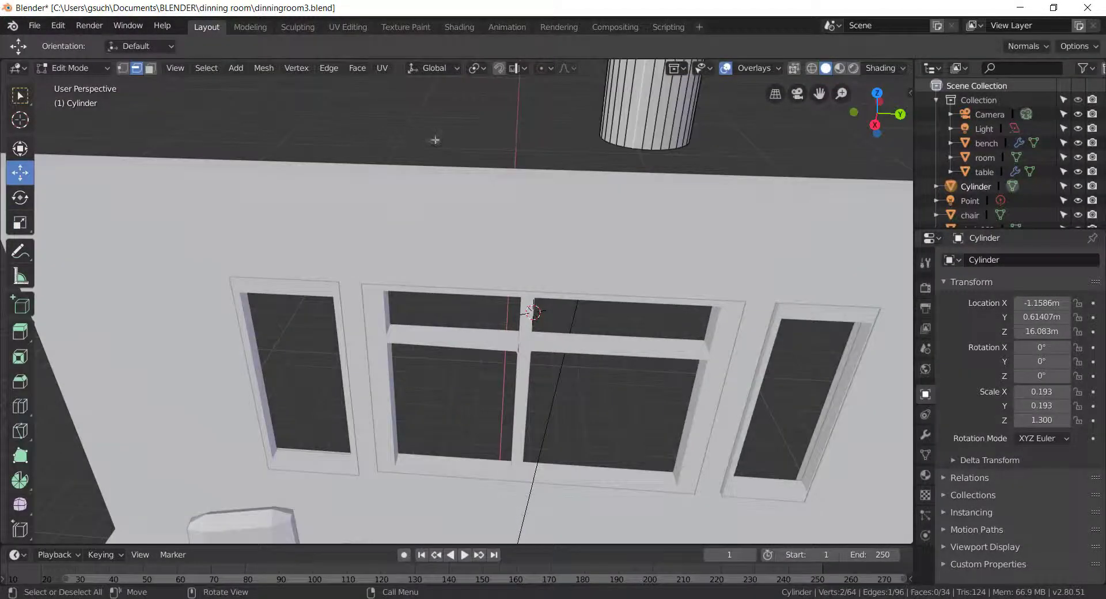
left_click(534, 312)
scroll(533, 312, "down", 3)
key("x")
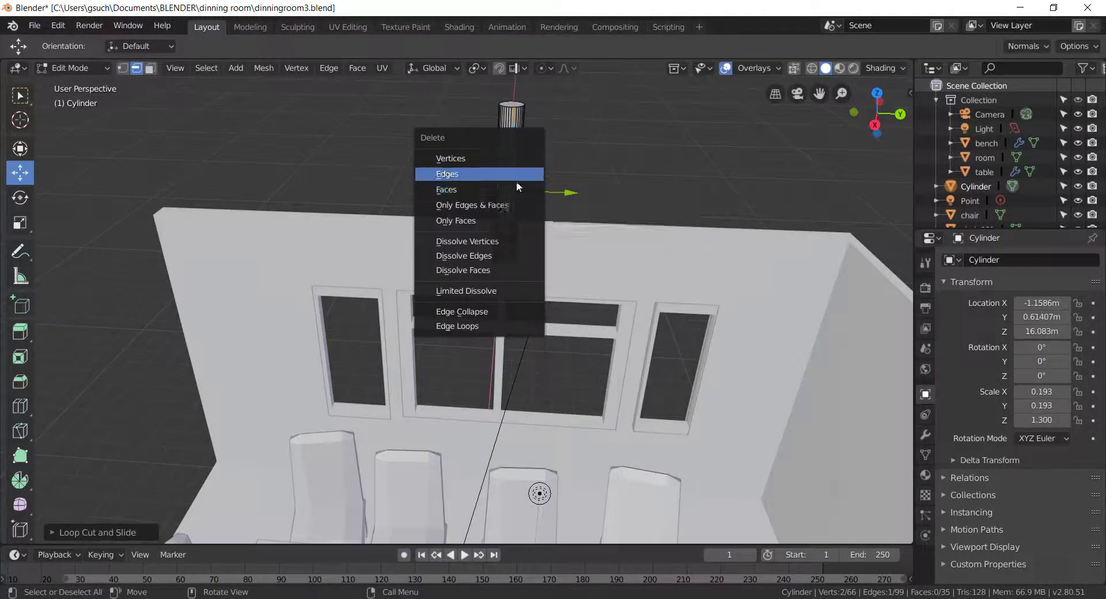
key("ctrl+x")
key("x")
key("Escape")
key("Tab")
key("Delete")
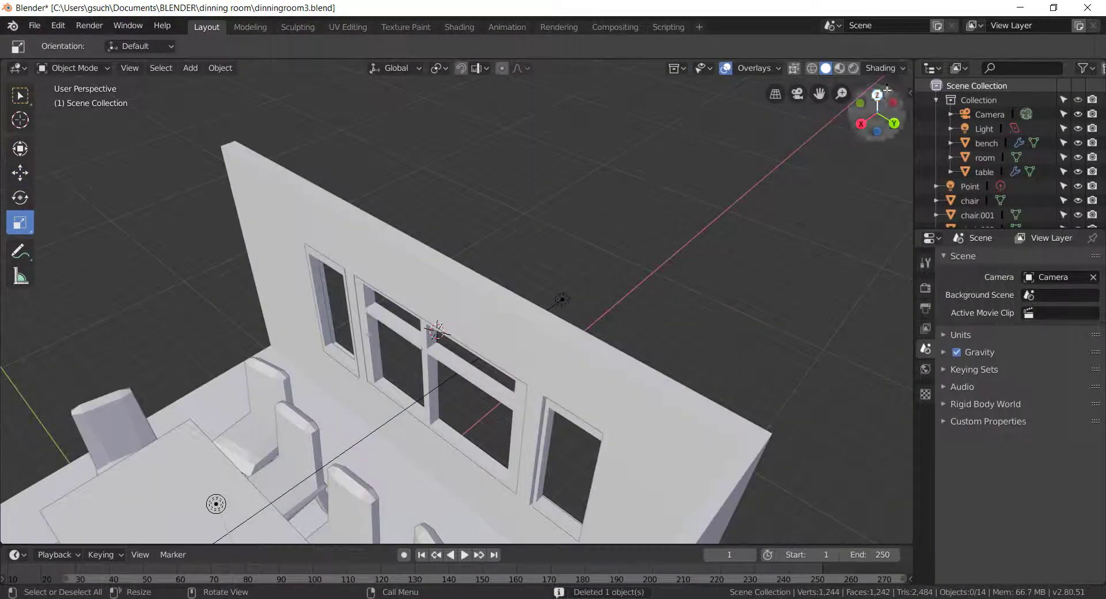
- Add a new cylinder, raise it near the ceiling and stretch it into a thin rod
key("shift+a")
left_click(346, 167)
left_click(20, 172)
left_click_drag(436, 286, 431, 109)
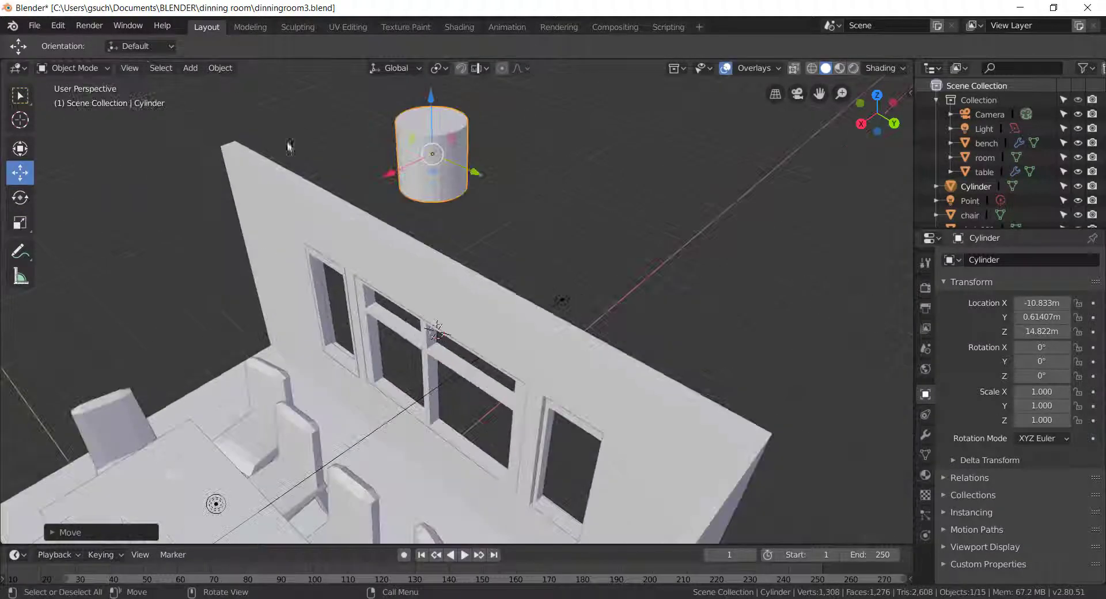
left_click_drag(438, 133, 449, 311)
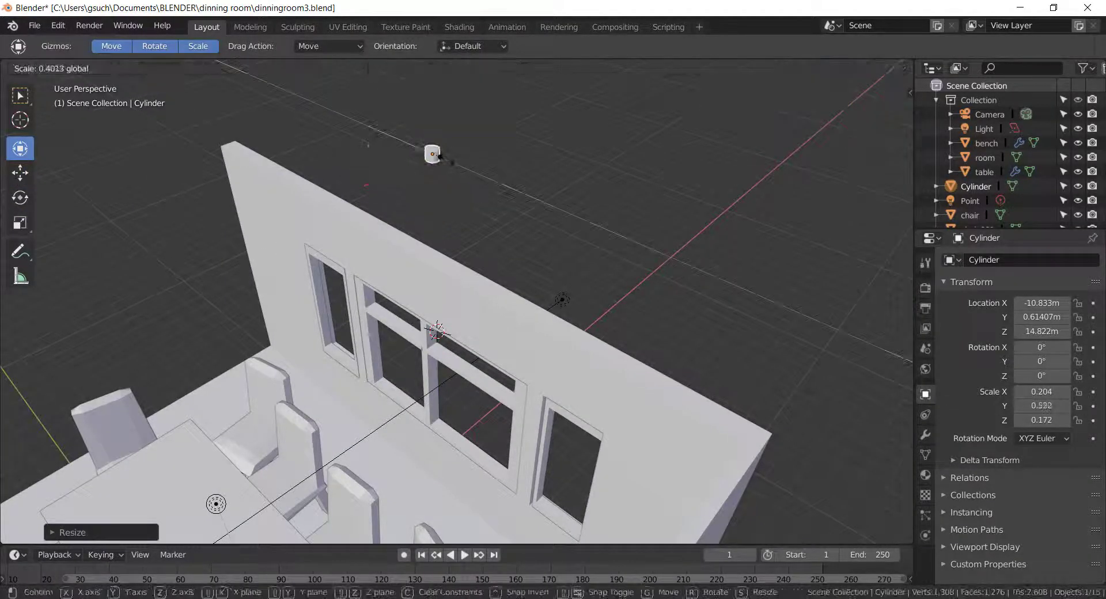
mouse_move(449, 311)
middle_mouse_down()
mouse_move(453, 329)
mouse_move(403, 345)
middle_mouse_up()
key("s")
- Edge-slide the rod in Edit Mode, then extrude and scale the base outward, undoing a stray extrusion
left_click(403, 322)
key("Tab")
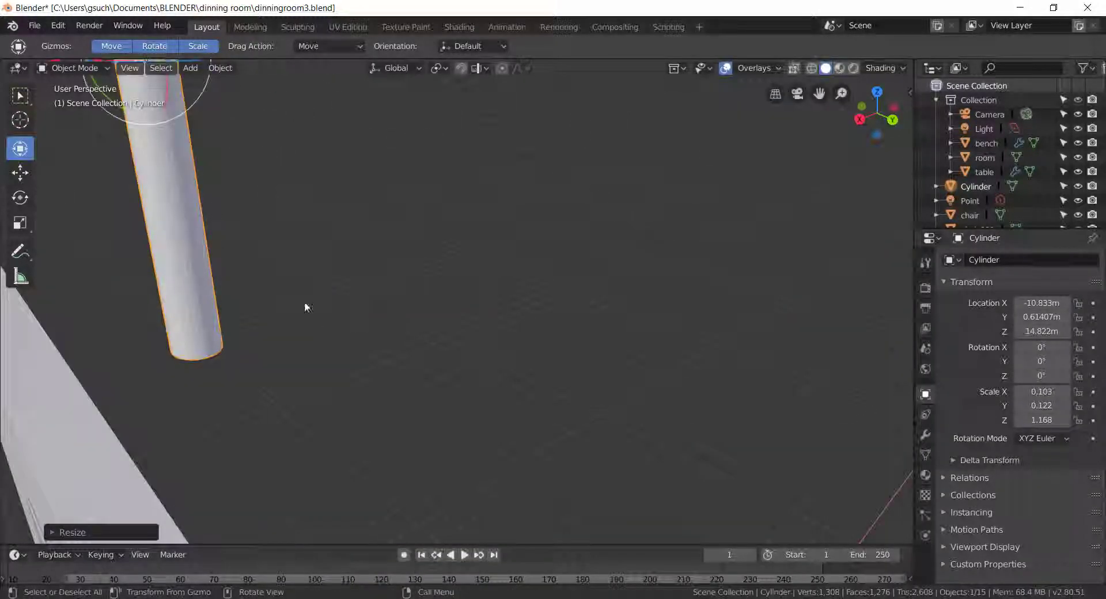
middle_click_drag(304, 304, 206, 219)
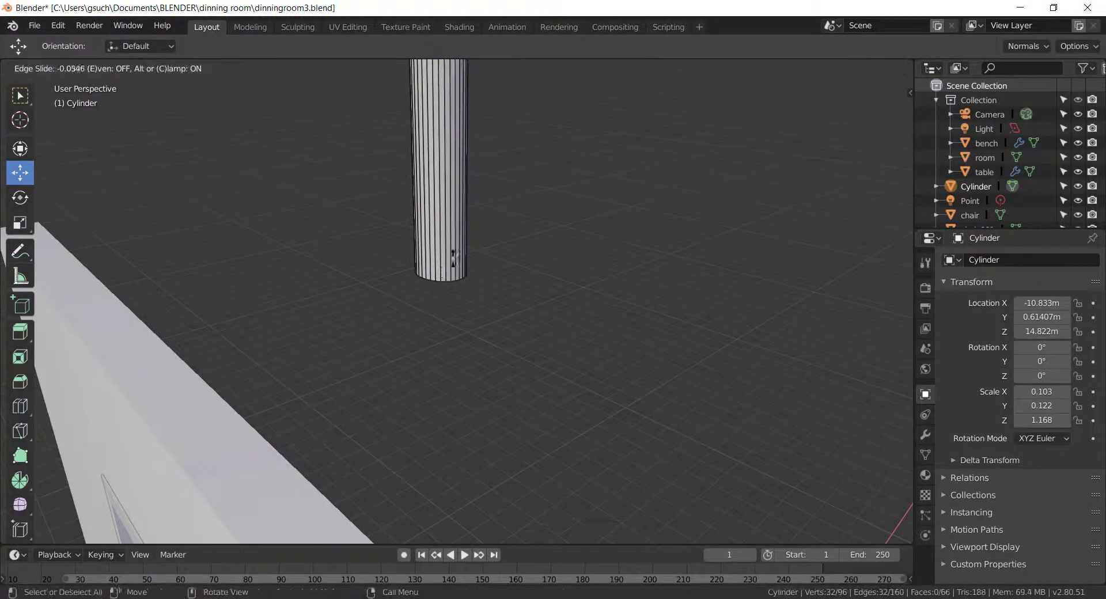
left_click(453, 258)
scroll(493, 270, "up", 5)
mouse_move(451, 224)
middle_mouse_down()
mouse_move(482, 216)
mouse_move(507, 267)
mouse_move(547, 237)
middle_mouse_up()
key("3")
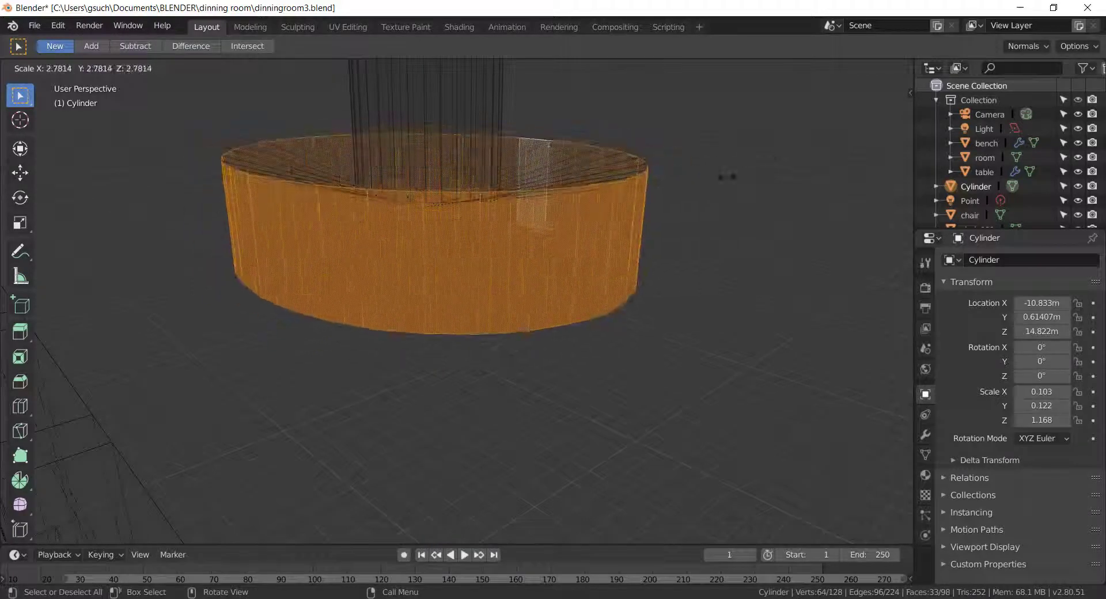
left_click(727, 193)
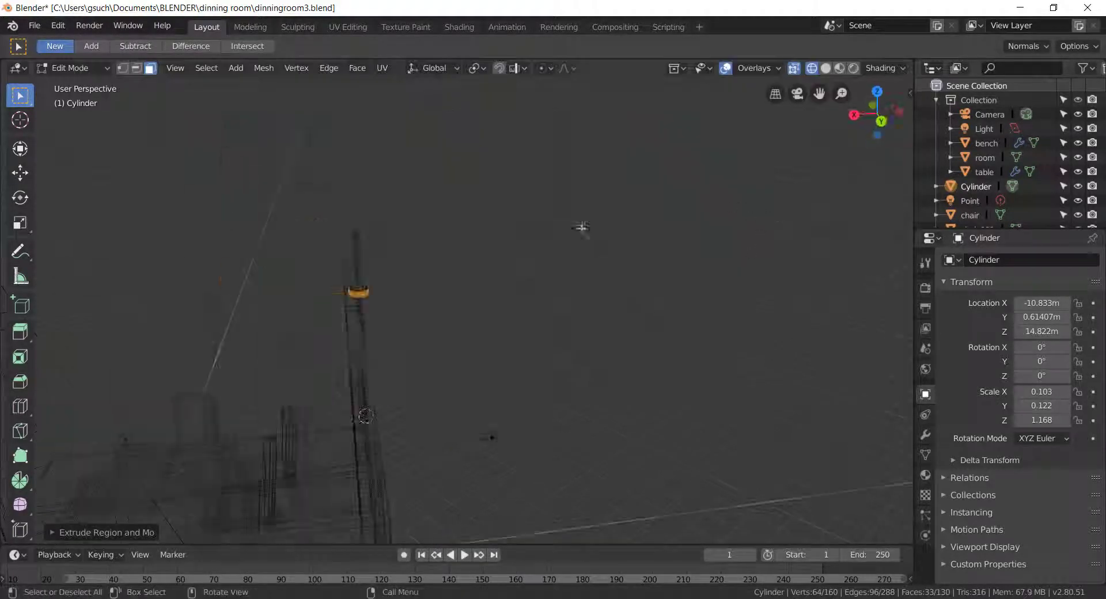
middle_click_drag(582, 229, 441, 300)
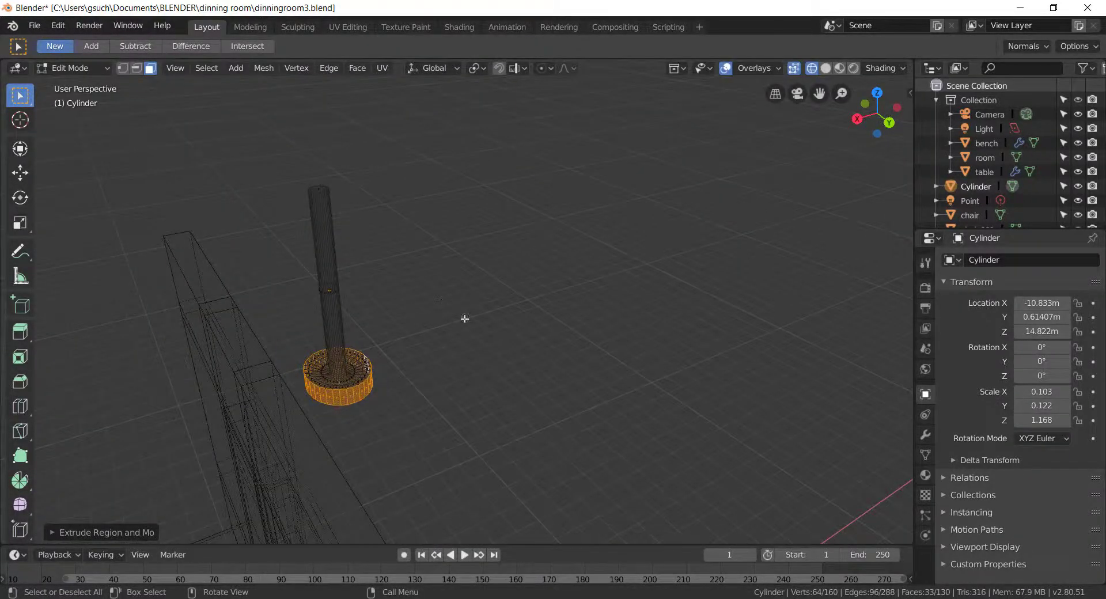
middle_click_drag(701, 239, 708, 259)
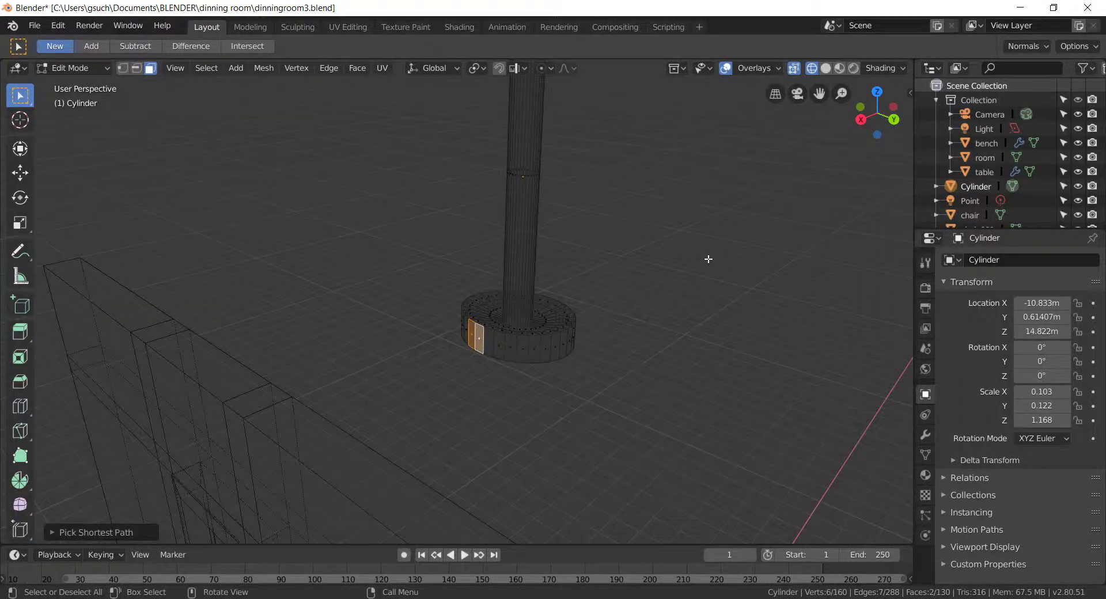
key("Escape")
key("ctrl+z")
- Extrude the base faces into fan blades, resize them along X, then move and rotate them
mouse_move(593, 338)
middle_mouse_down()
mouse_move(548, 348)
mouse_move(608, 328)
mouse_move(477, 254)
mouse_move(227, 301)
mouse_move(556, 455)
middle_mouse_up()
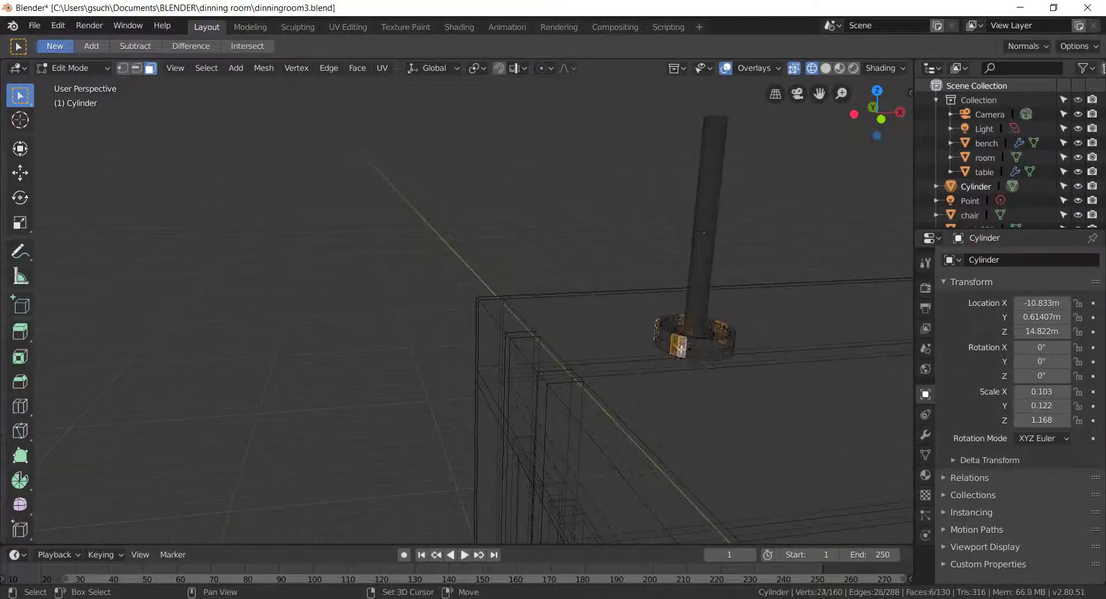
middle_click_drag(737, 353, 691, 345)
key("e")
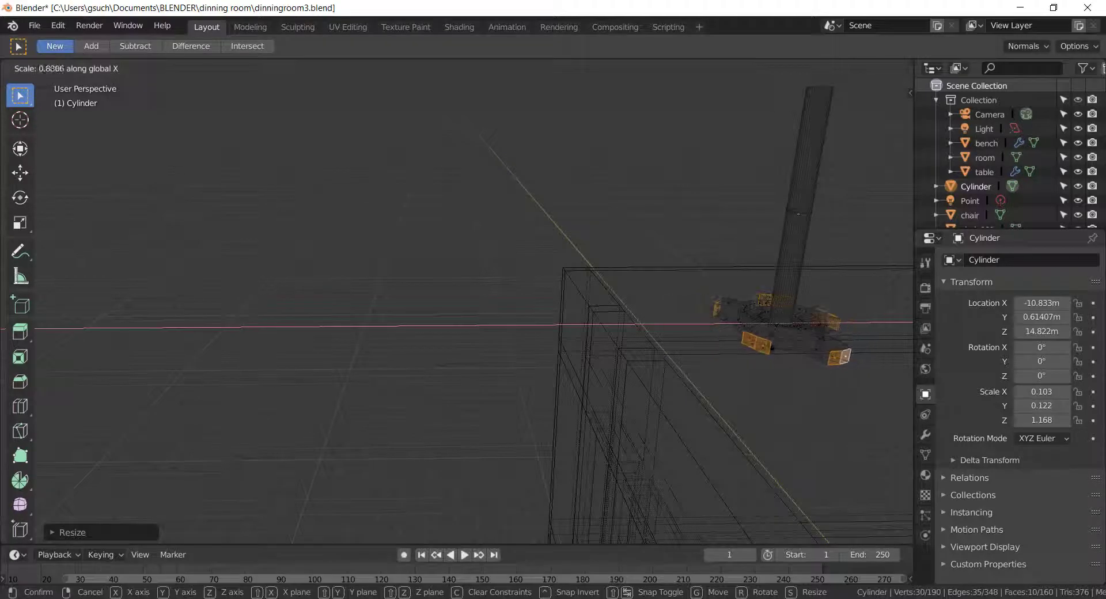
key("Return")
mouse_move(775, 299)
middle_mouse_down()
mouse_move(678, 365)
mouse_move(383, 306)
mouse_move(400, 316)
mouse_move(556, 185)
mouse_move(673, 212)
middle_mouse_up()
left_click(20, 172)
left_click(708, 334)
key("r")
key("r")
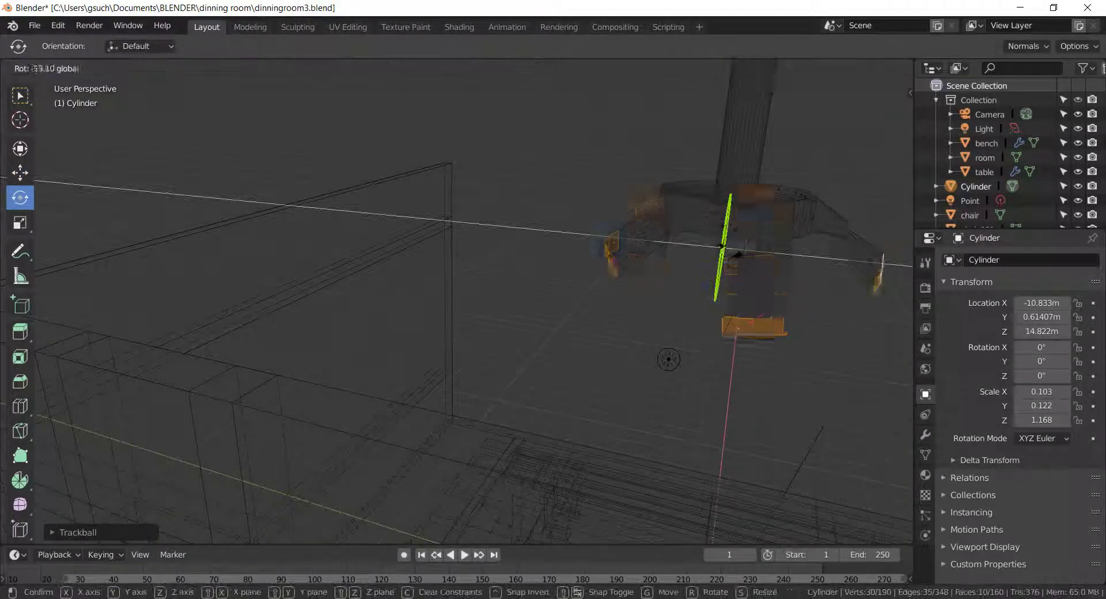
key("Escape")
middle_click_drag(719, 240, 846, 206)
left_click(846, 207)
- Select an edge ring around the hub, then move the fan down above the table to Z 8.2842
left_click(136, 68)
middle_click_drag(565, 242, 636, 207)
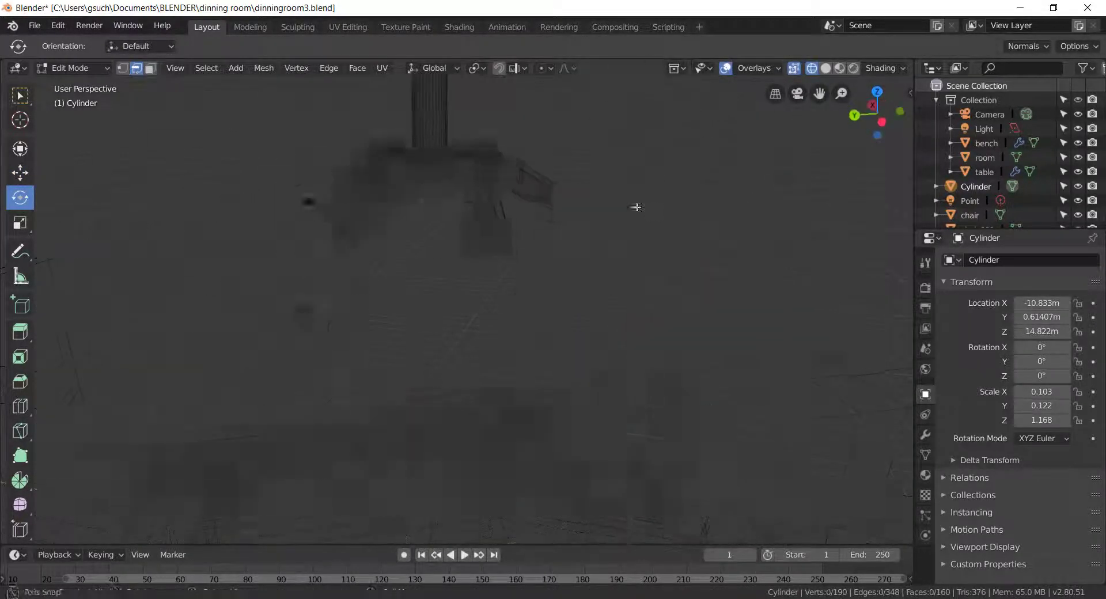
mouse_move(614, 105)
middle_mouse_down()
mouse_move(227, 202)
mouse_move(468, 185)
middle_mouse_up()
left_click(230, 201, "ctrl+alt")
scroll(622, 217, "down", 3)
middle_click_drag(622, 218, 305, 254)
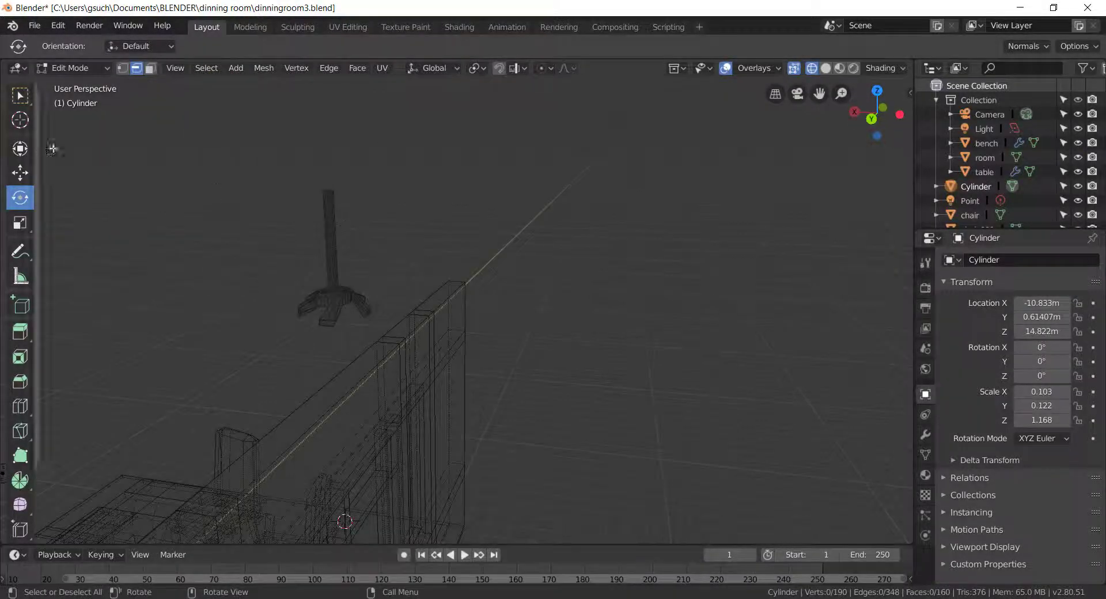
key("Tab")
left_click_drag(305, 253, 218, 270)
middle_click_drag(219, 271, 438, 313)
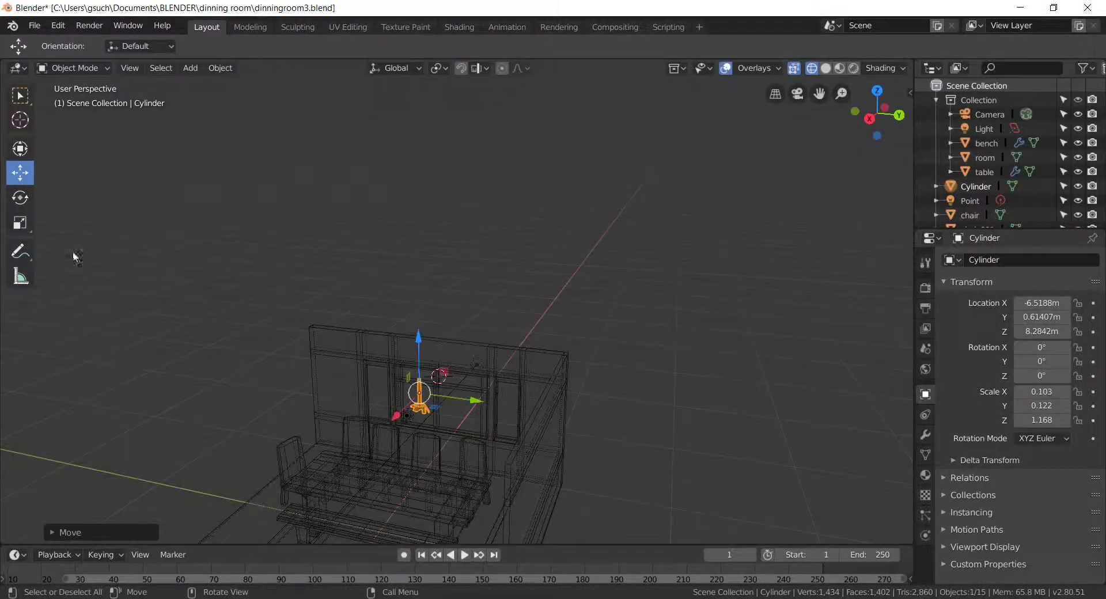
- Tilt the fan slightly, scale it larger, and switch to solid shading
middle_click_drag(554, 399, 518, 403)
key("r")
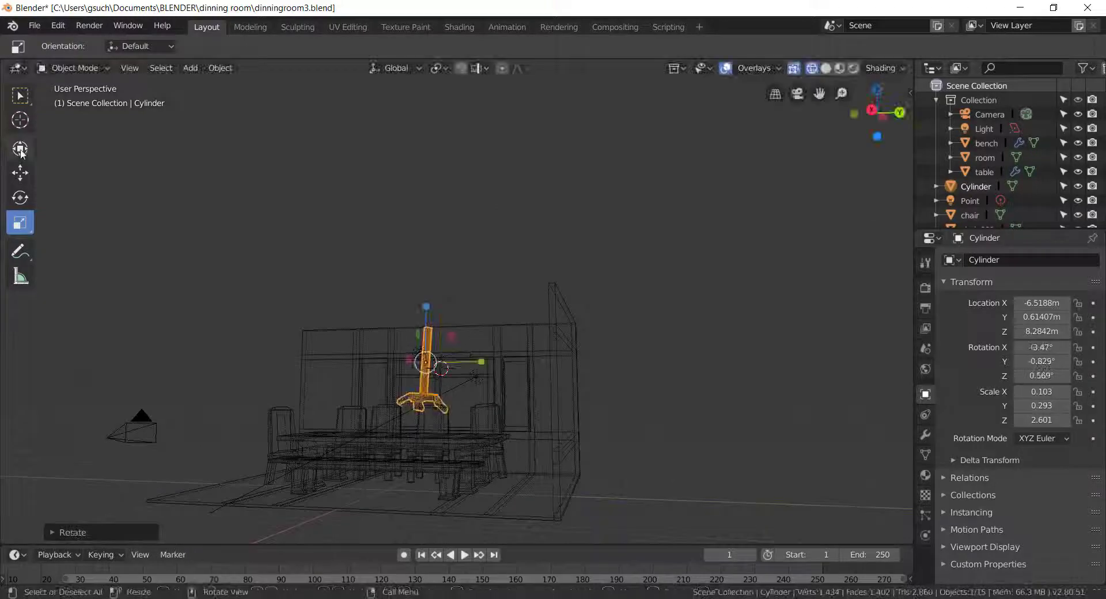
middle_click_drag(466, 277, 518, 322)
key("s")
key("shift+z")
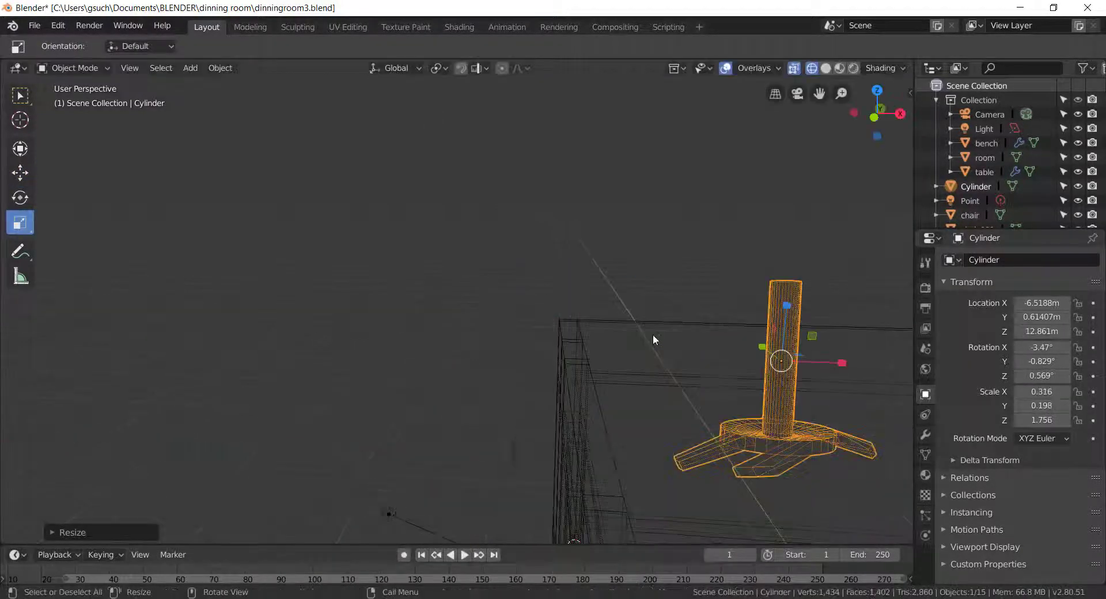
- Extrude an inset disc on the fan's underside in Edit Mode
mouse_move(429, 268)
middle_mouse_down()
mouse_move(608, 335)
mouse_move(106, 128)
middle_mouse_up()
key("Tab")
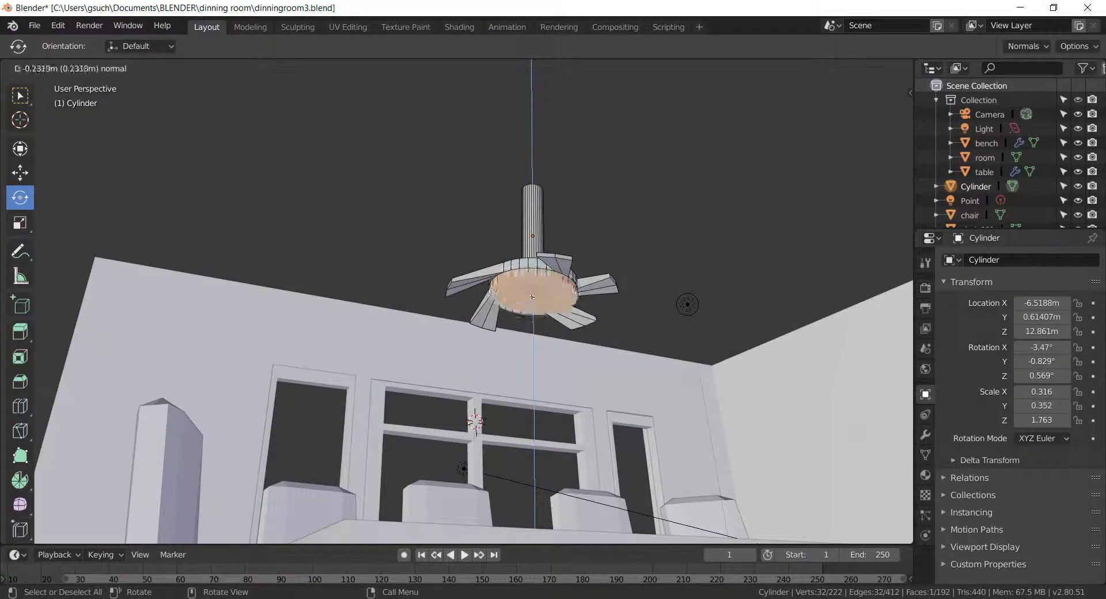
left_click(532, 282)
scroll(532, 282, "up", 3)
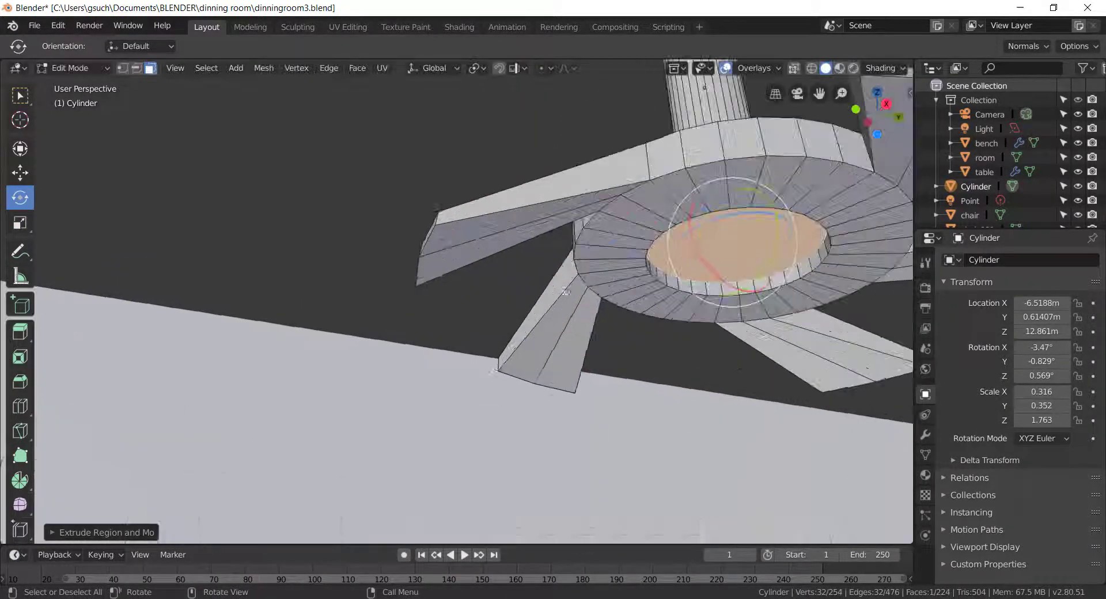
middle_click_drag(532, 281, 558, 271)
key("Tab")
- Select the point light under the fan
left_click_drag(556, 271, 557, 173)
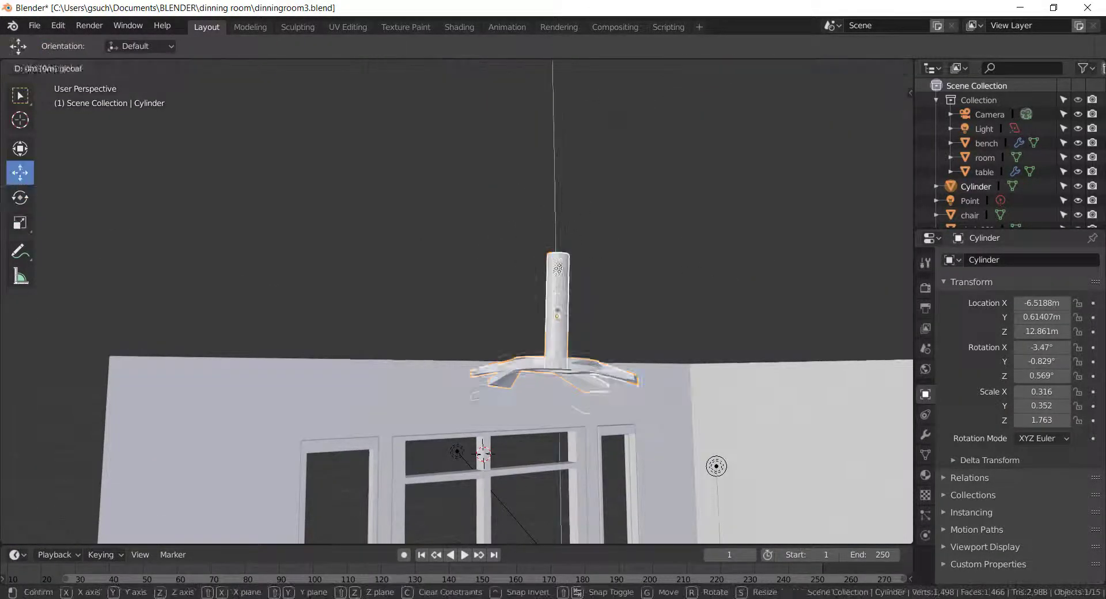
middle_click_drag(556, 173, 655, 354)
left_click(654, 354)
- Convert the point light into a yellow spotlight (10 W, 45°, blend 0.150)
left_click(925, 434)
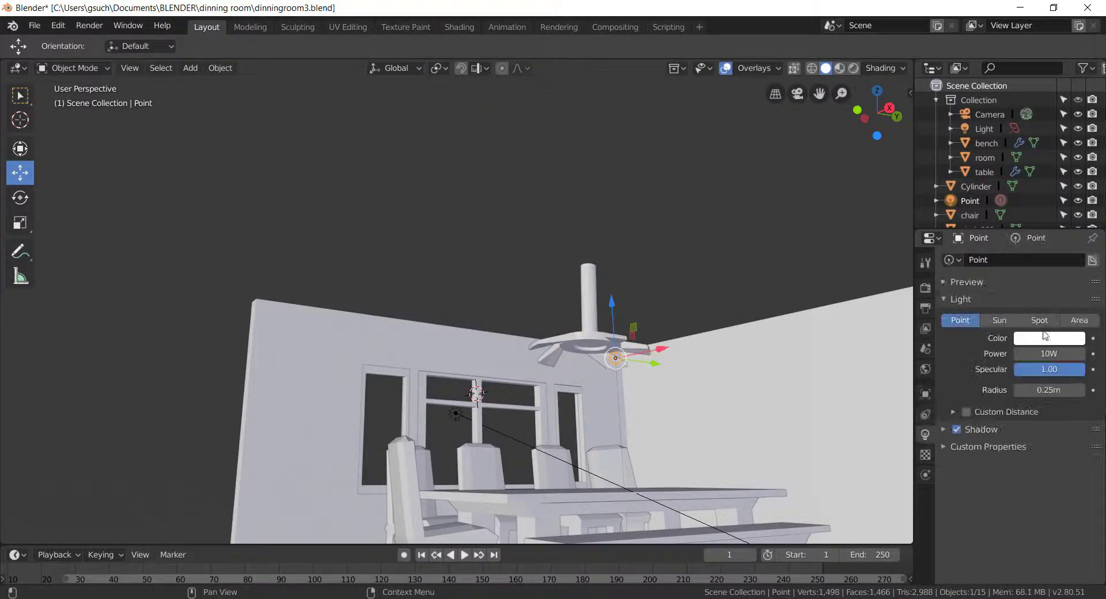
left_click(1051, 323)
left_click(1049, 337)
mouse_move(806, 346)
middle_mouse_down()
mouse_move(673, 389)
mouse_move(720, 387)
mouse_move(691, 345)
middle_mouse_up()
- Render two test images to check the spotlight pooling on the table
left_click(90, 25)
left_click(103, 41)
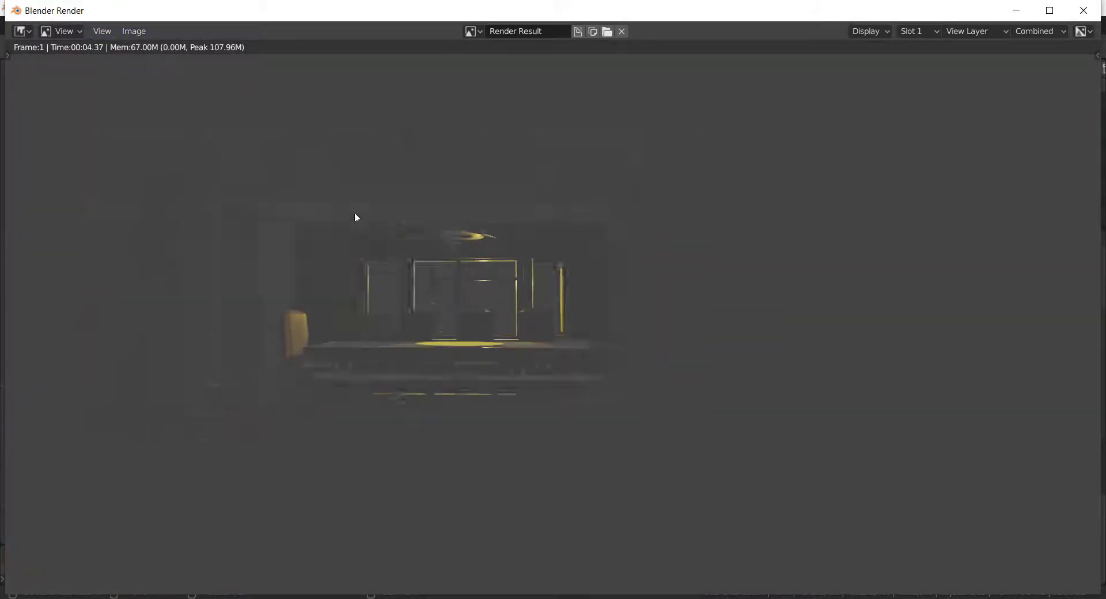
key("Escape")
mouse_move(632, 317)
middle_mouse_down()
mouse_move(548, 476)
mouse_move(766, 336)
mouse_move(701, 407)
middle_mouse_up()
left_click(89, 25)
left_click(104, 41)
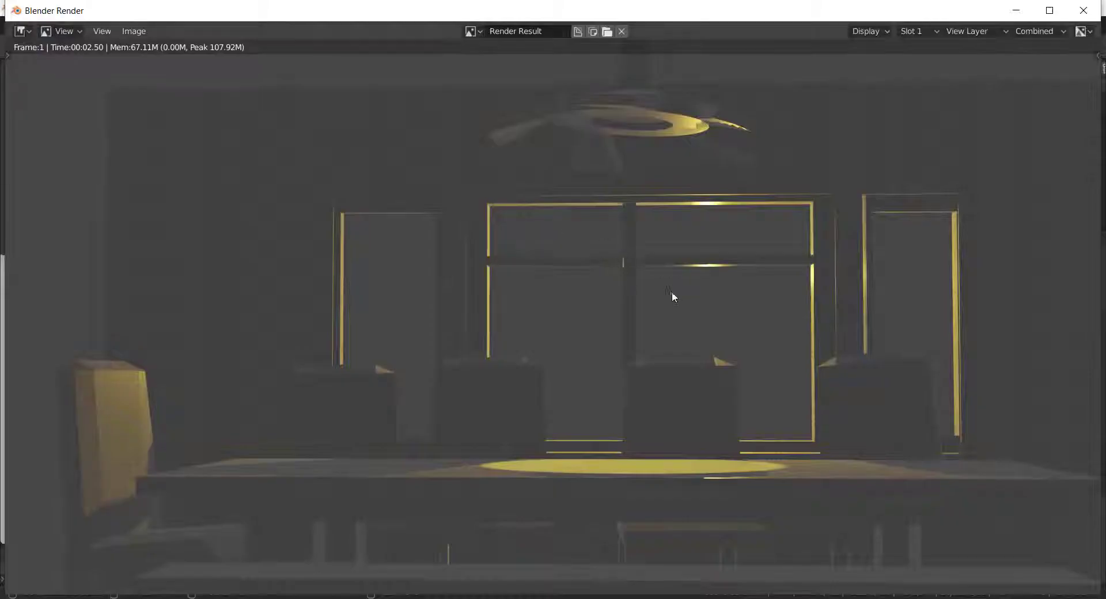
key("Escape")
- Select the yellow light and render another test image with F12
middle_click_drag(794, 359, 233, 426)
left_click(233, 426)
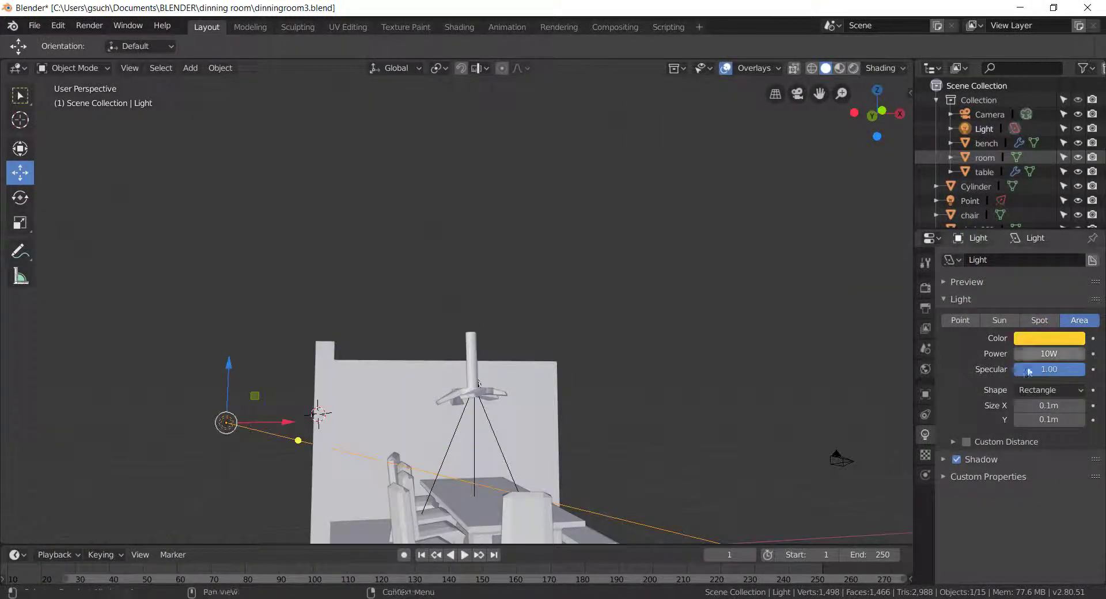
key("F12")
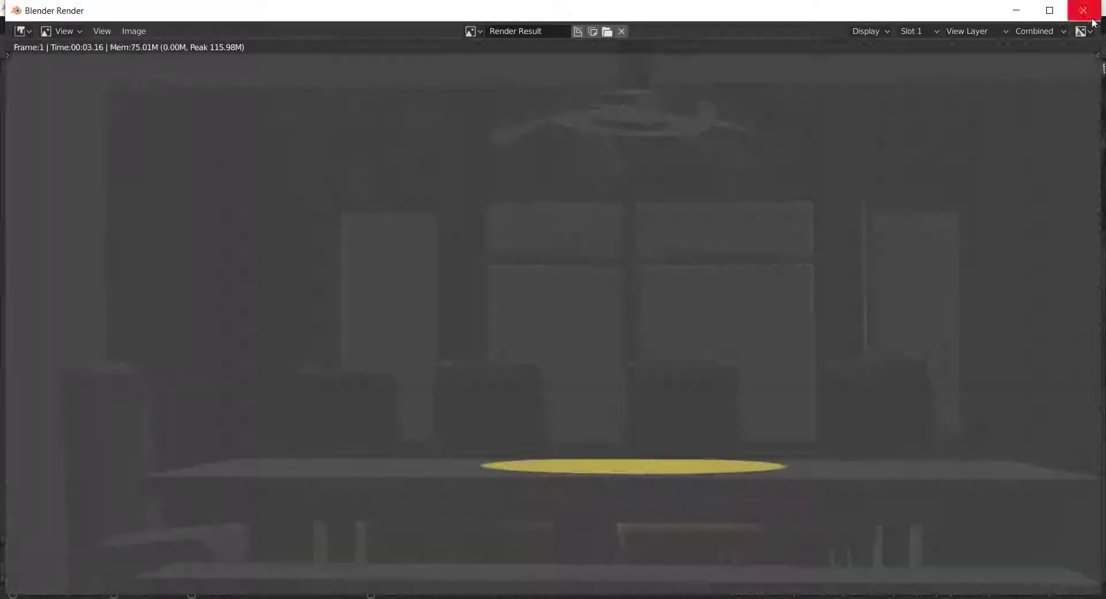
key("Escape")
- Review the render, ambient occlusion and world background settings
left_click(244, 394)
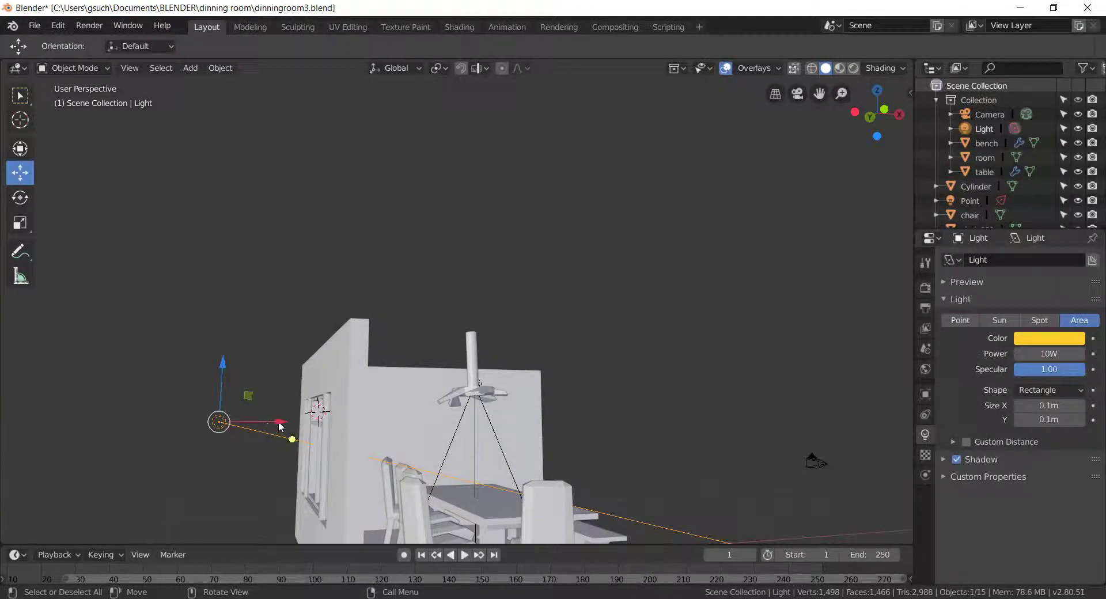
scroll(242, 419, "up", 4)
scroll(243, 419, "down", 4)
left_click(925, 288)
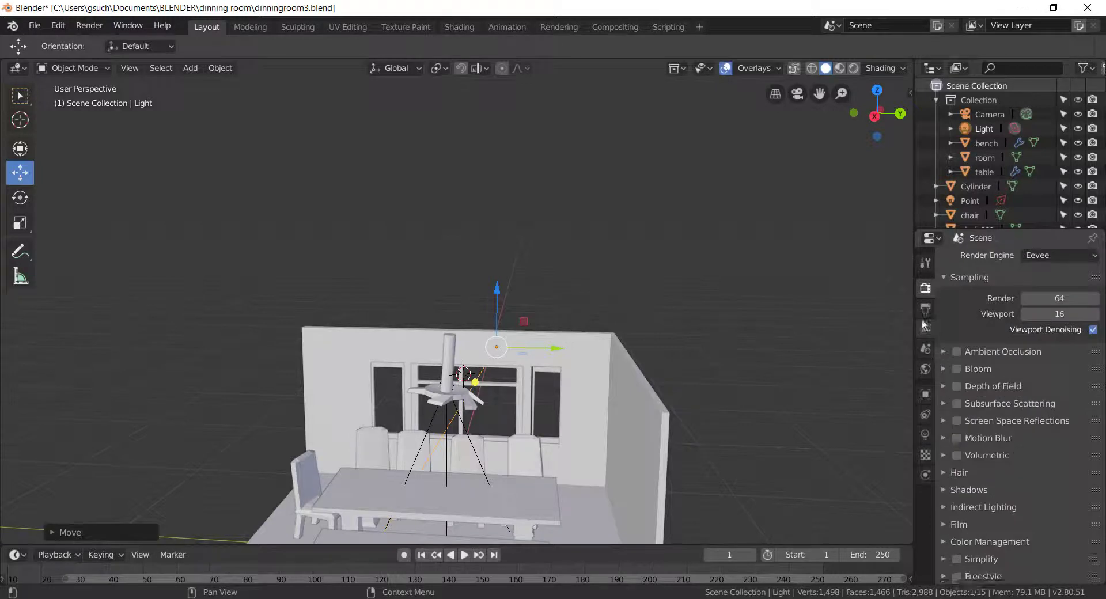
left_click(925, 263)
left_click(929, 238)
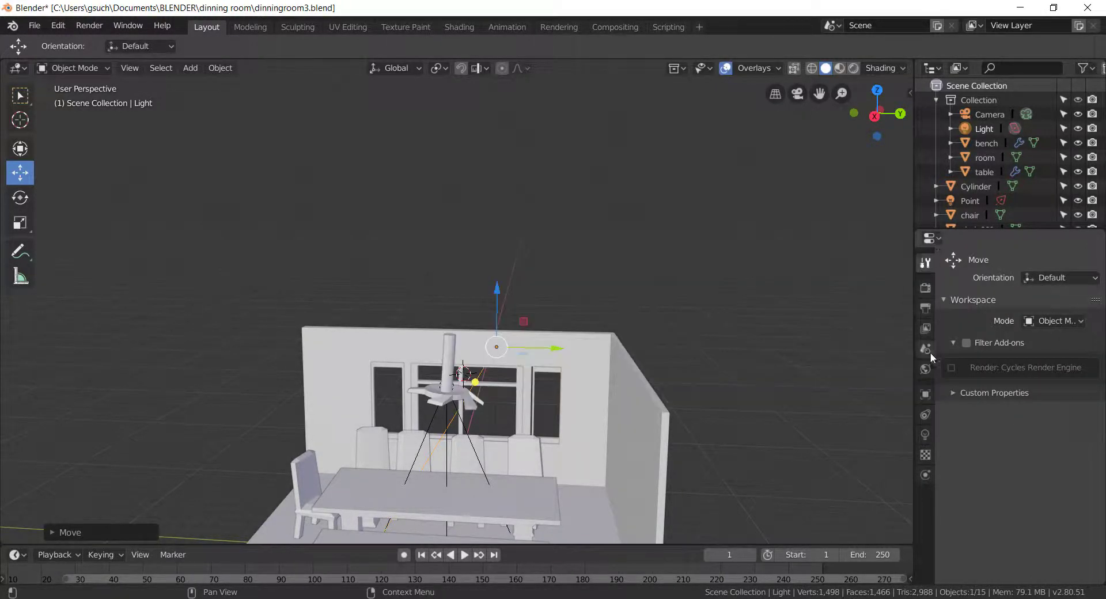
left_click(925, 328)
left_click(924, 288)
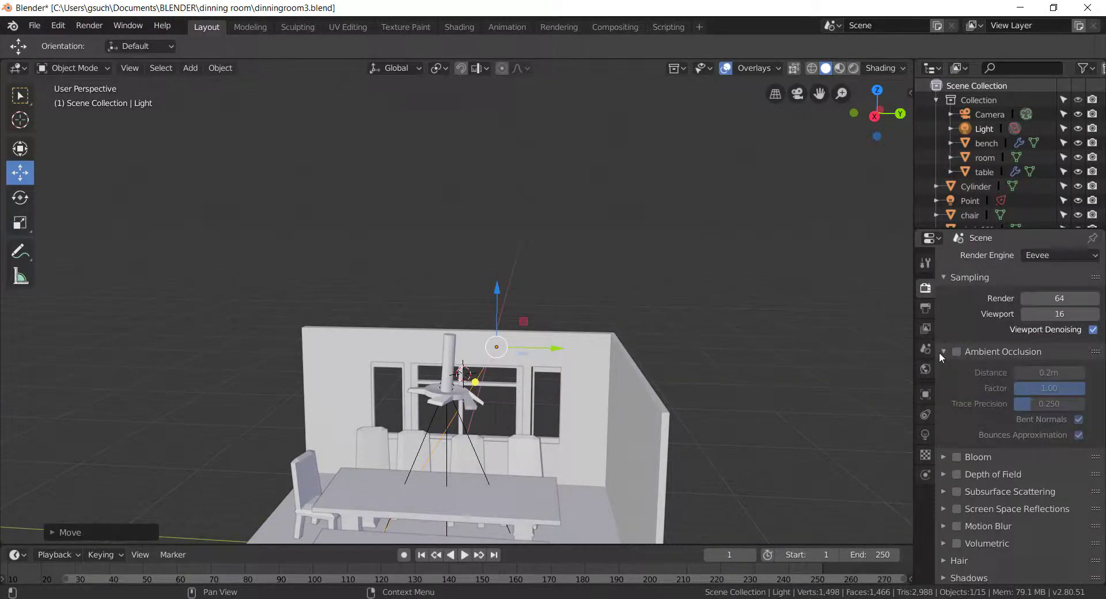
left_click(925, 369)
left_click(1054, 353)
left_click(1054, 328)
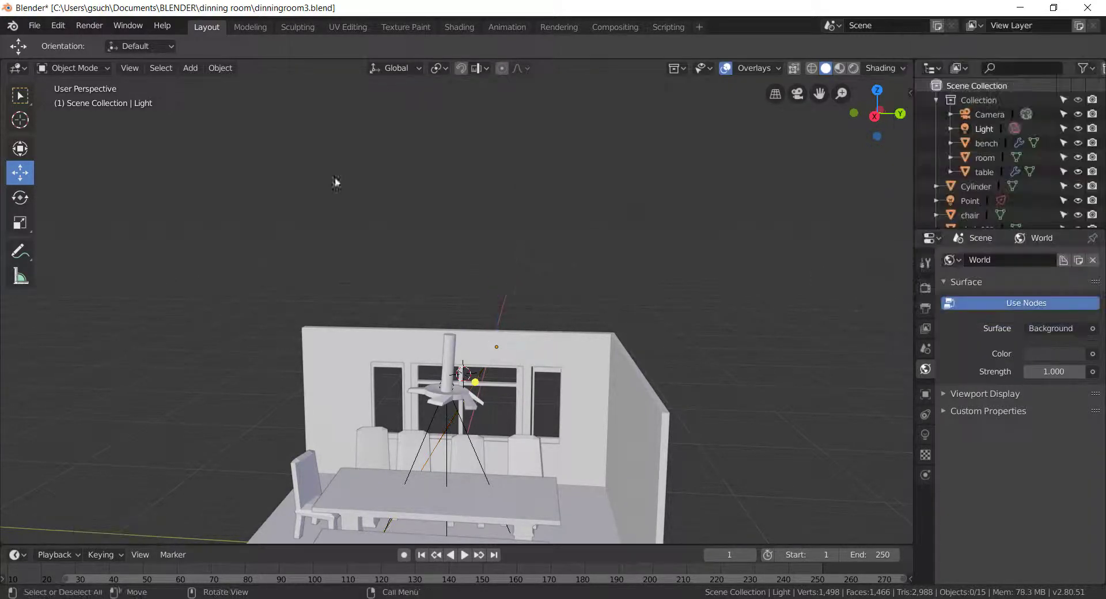
- Save the scene as dinningroom4.blend
left_click(35, 25)
left_click(86, 131)
left_click(1025, 94)
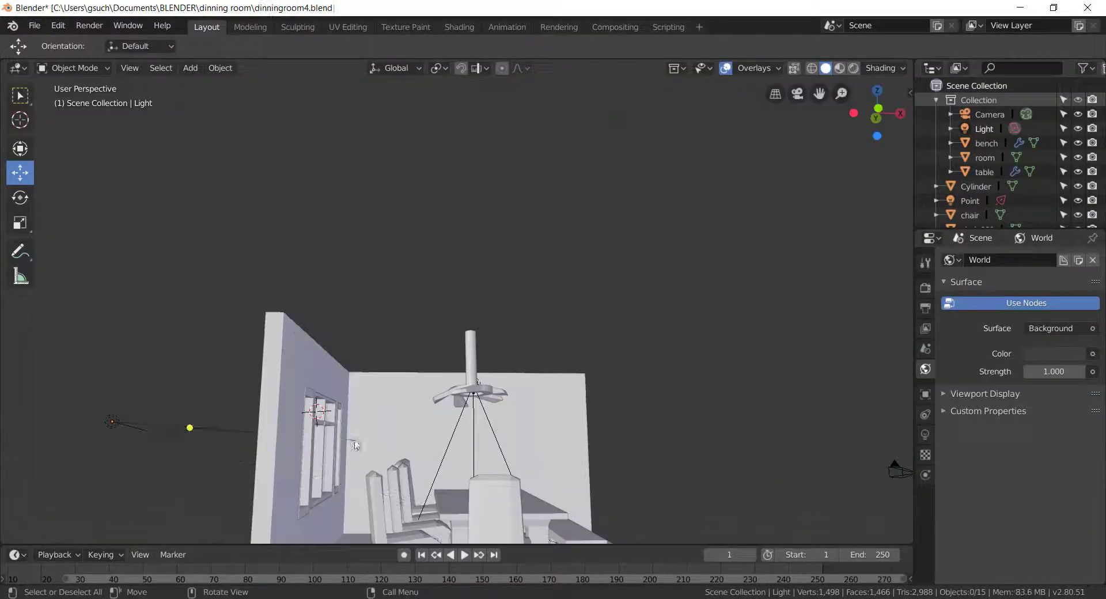
- Render a fresh test image of the room
left_click(89, 25)
left_click(128, 40)
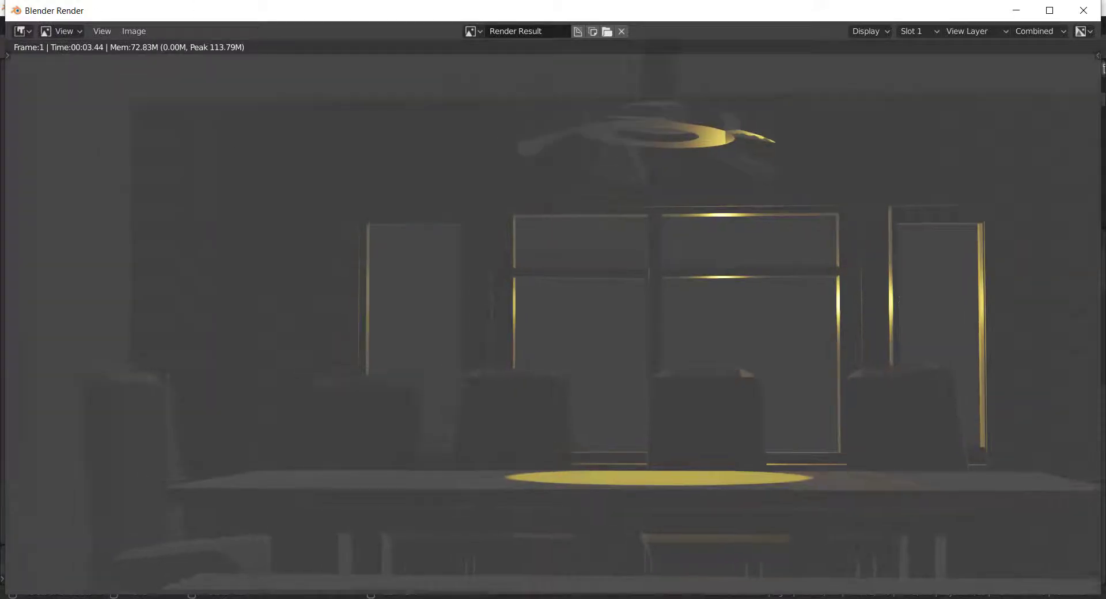
key("Escape")
- Select the room object and show its texture settings
scroll(978, 183, "down", 2)
scroll(977, 183, "up", 4)
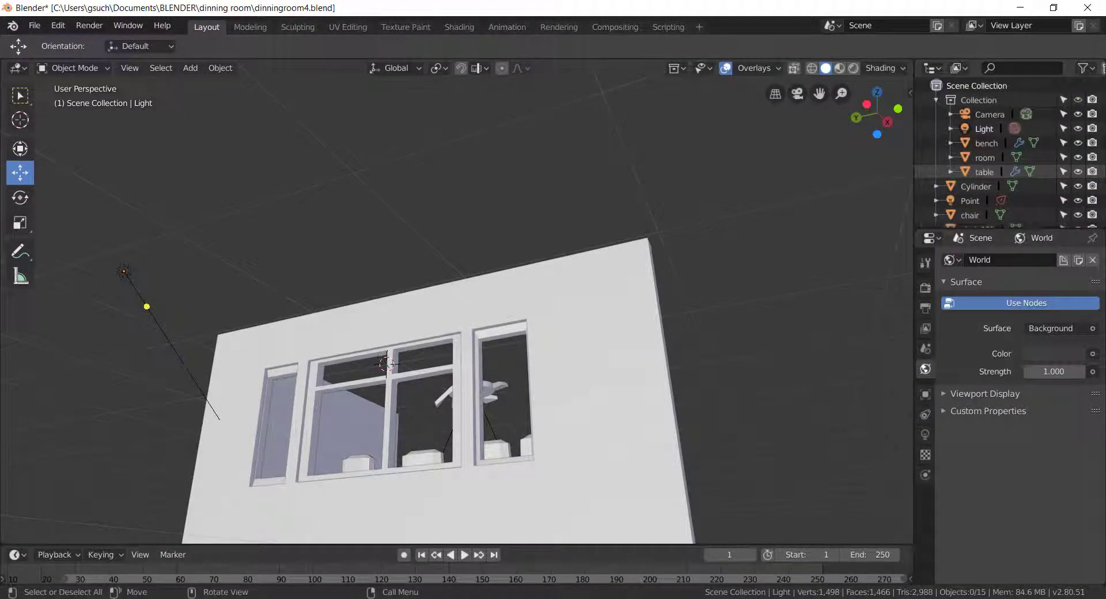
left_click(984, 158)
left_click(925, 495)
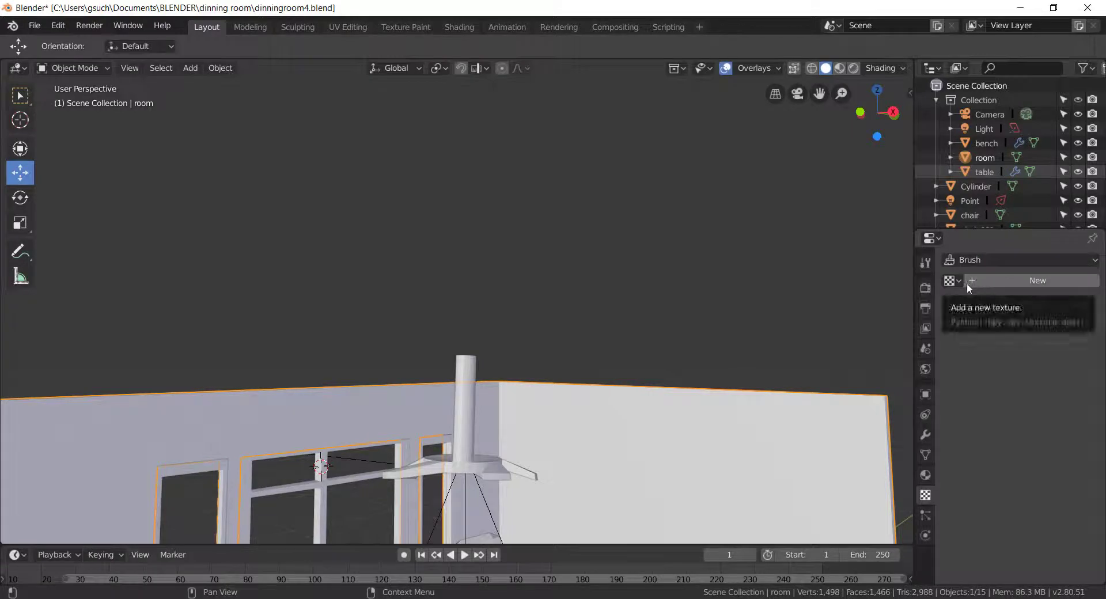
- Create a new texture and bring the table and chairs into view
left_click(973, 281)
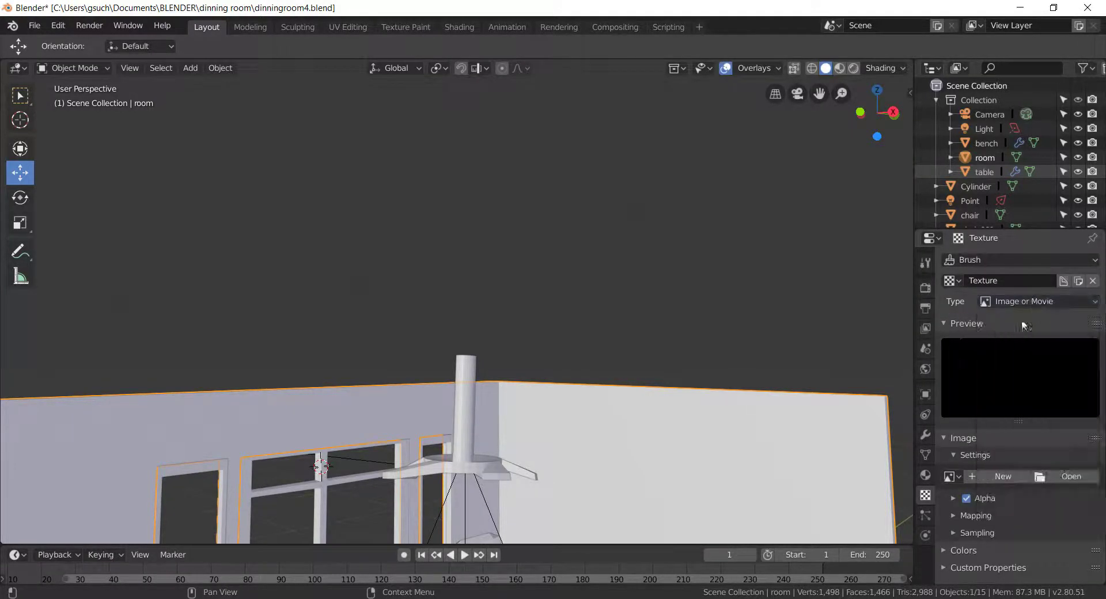
middle_click_drag(651, 320, 518, 323)
scroll(518, 322, "down", 5)
scroll(511, 316, "up", 4)
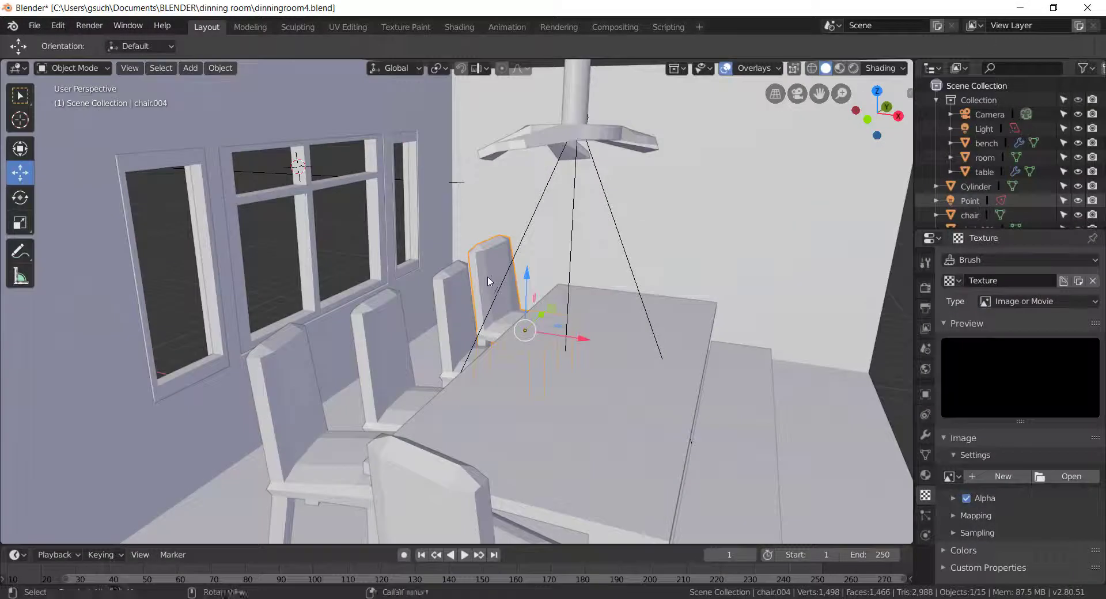
- Duplicate a chair as chair.005 and rotate it to face the table end
key("shift+d")
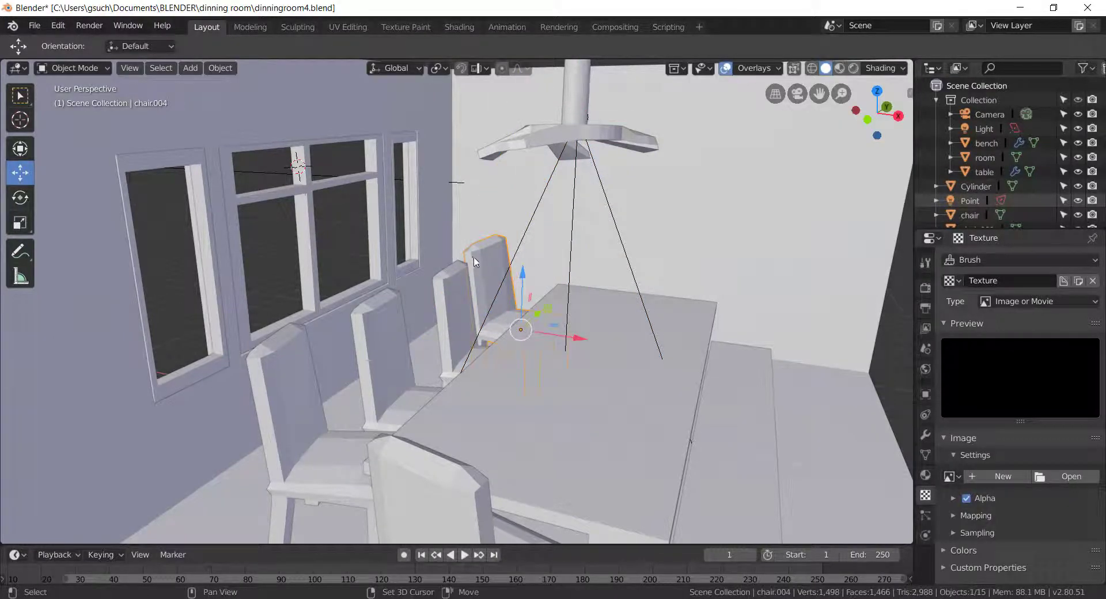
key("shift+d")
left_click(617, 311)
left_click(20, 198)
left_click_drag(662, 322, 632, 332)
middle_click_drag(576, 288, 403, 288)
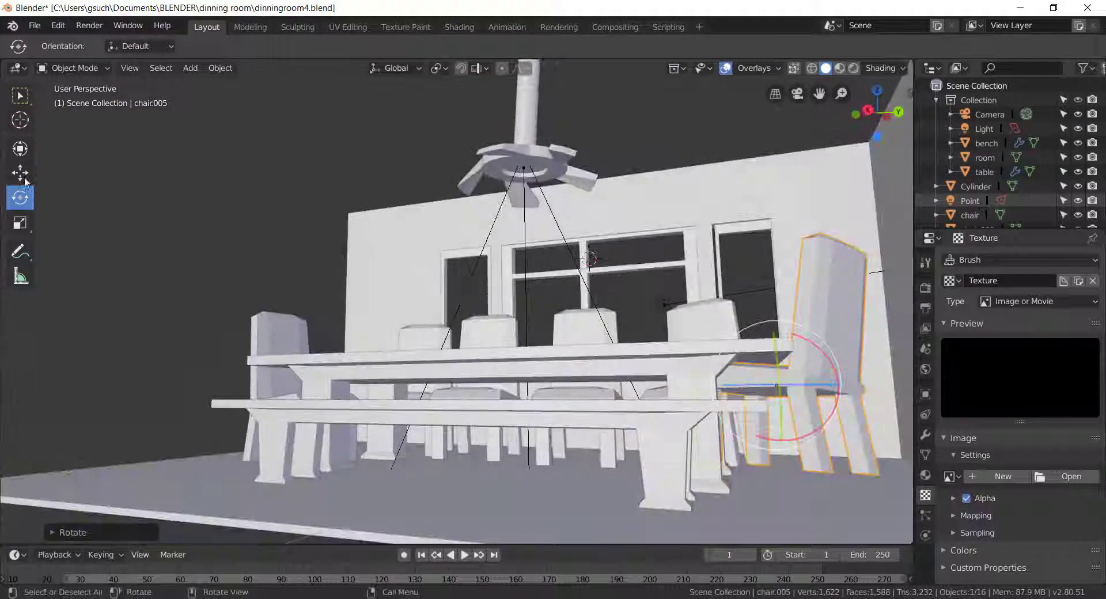
left_click(20, 172)
mouse_move(518, 346)
middle_mouse_down()
mouse_move(427, 423)
mouse_move(252, 374)
mouse_move(797, 440)
mouse_move(656, 402)
mouse_move(143, 418)
mouse_move(363, 420)
mouse_move(597, 230)
mouse_move(807, 432)
middle_mouse_up()
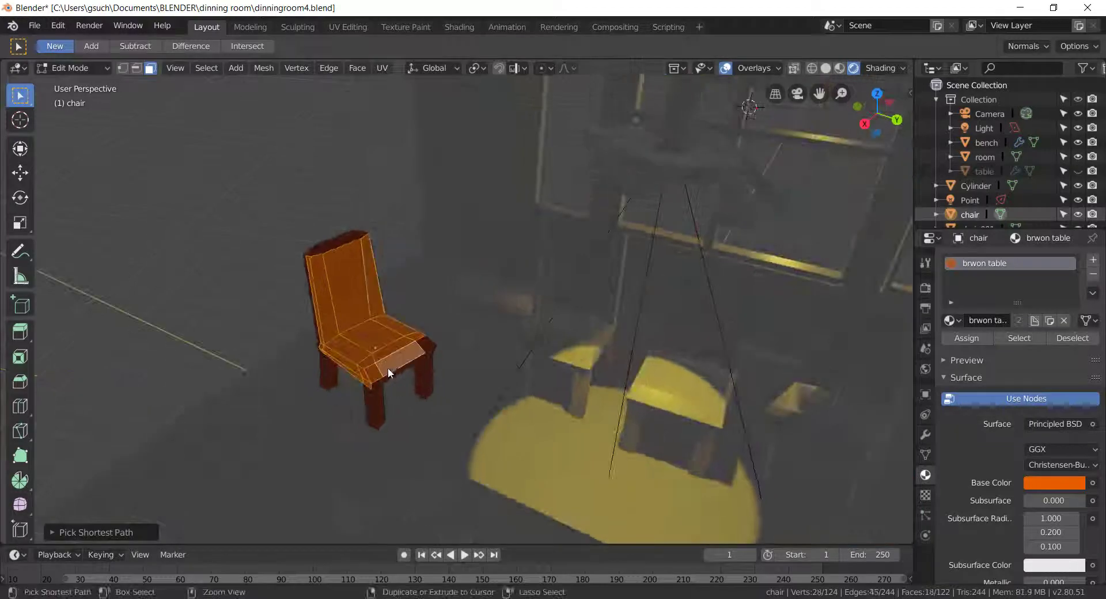
- Select the chair's seat faces and add a second material slot with a new material
mouse_move(399, 369)
middle_mouse_down()
mouse_move(291, 448)
mouse_move(305, 340)
middle_mouse_up()
left_click(304, 340, "shift")
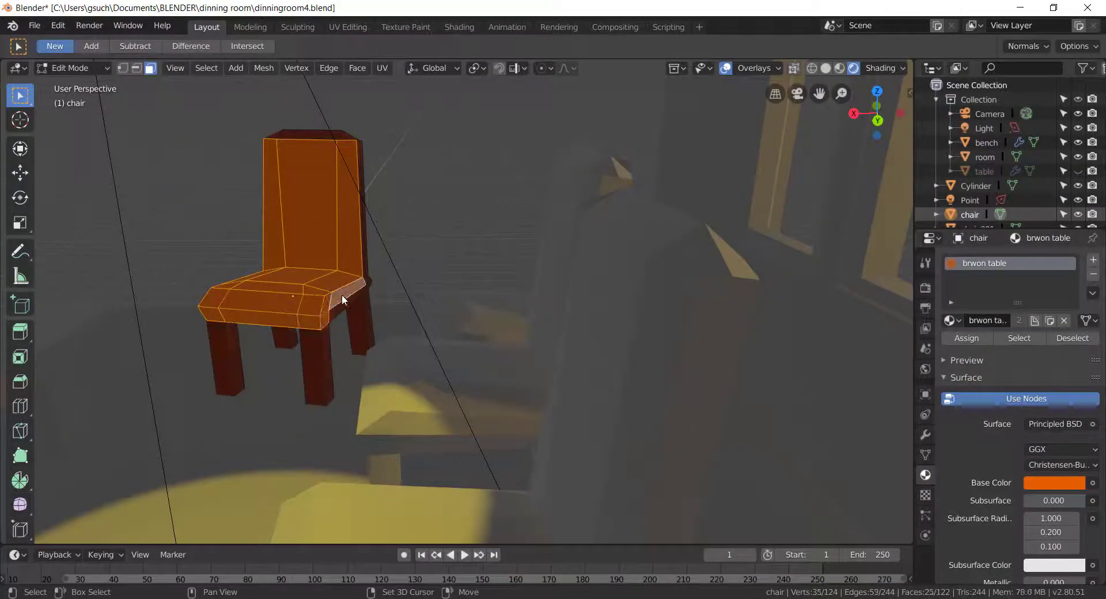
mouse_move(342, 298)
middle_mouse_down()
mouse_move(301, 325)
mouse_move(661, 210)
mouse_move(41, 231)
middle_mouse_up()
left_click(665, 211, "shift")
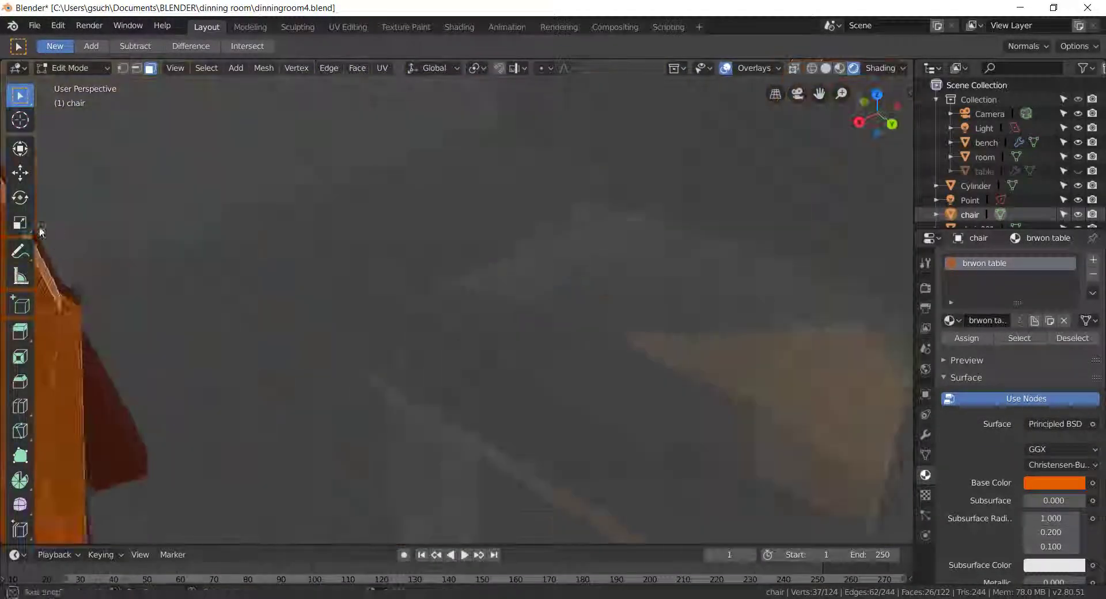
left_click(950, 320)
left_click(1092, 259)
left_click(987, 348)
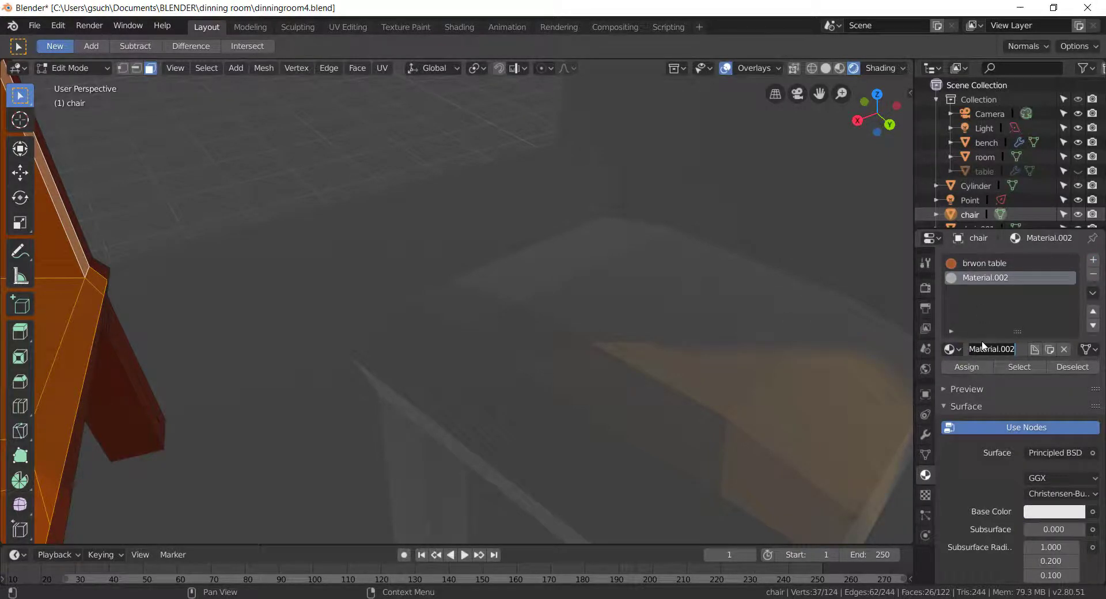
key("Return")
- Select the seat and backrest faces and set the new slot to the white material
scroll(1046, 523, "down", 5)
mouse_move(691, 346)
middle_mouse_down()
mouse_move(380, 361)
mouse_move(332, 435)
middle_mouse_up()
left_click(380, 362)
left_click(333, 436, "shift")
scroll(1013, 346, "up", 5)
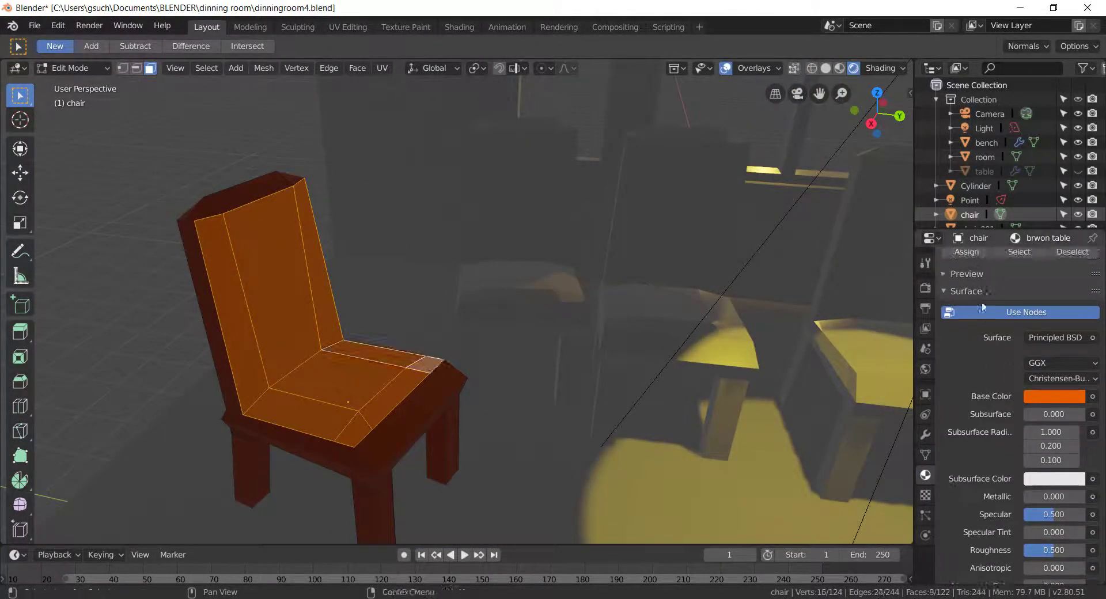
left_click(951, 280)
left_click(944, 329)
- Select the seat and back faces along a path and assign the white material to them
mouse_move(794, 344)
middle_mouse_down()
mouse_move(568, 353)
mouse_move(1073, 168)
middle_mouse_up()
left_click(530, 469)
key("z")
middle_click_drag(691, 288, 518, 345)
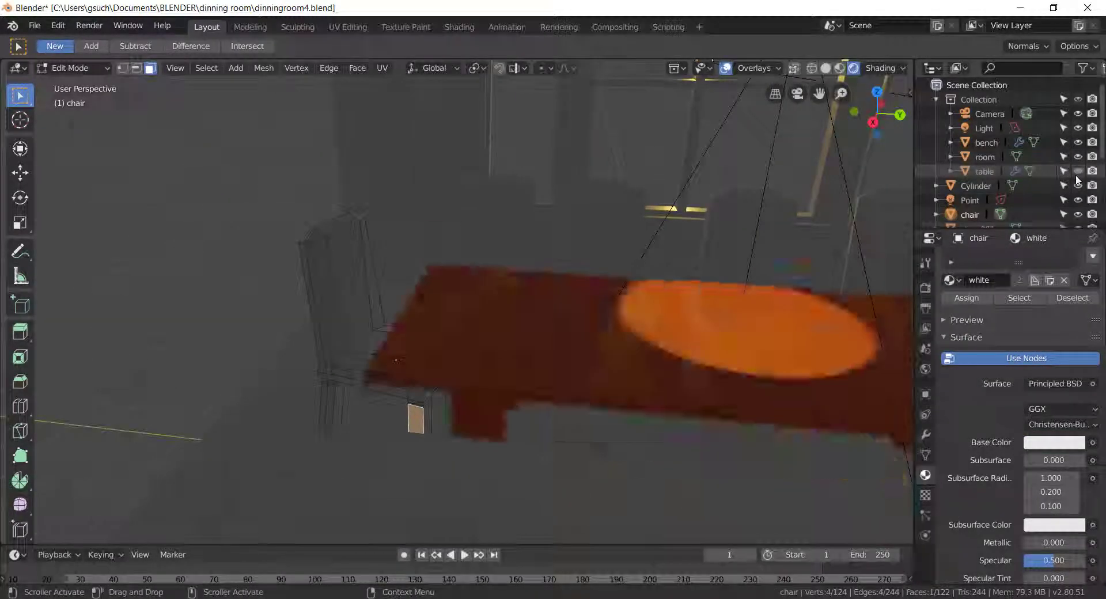
scroll(451, 392, "up", 3)
middle_click_drag(451, 391, 332, 482)
left_click(332, 482, "ctrl")
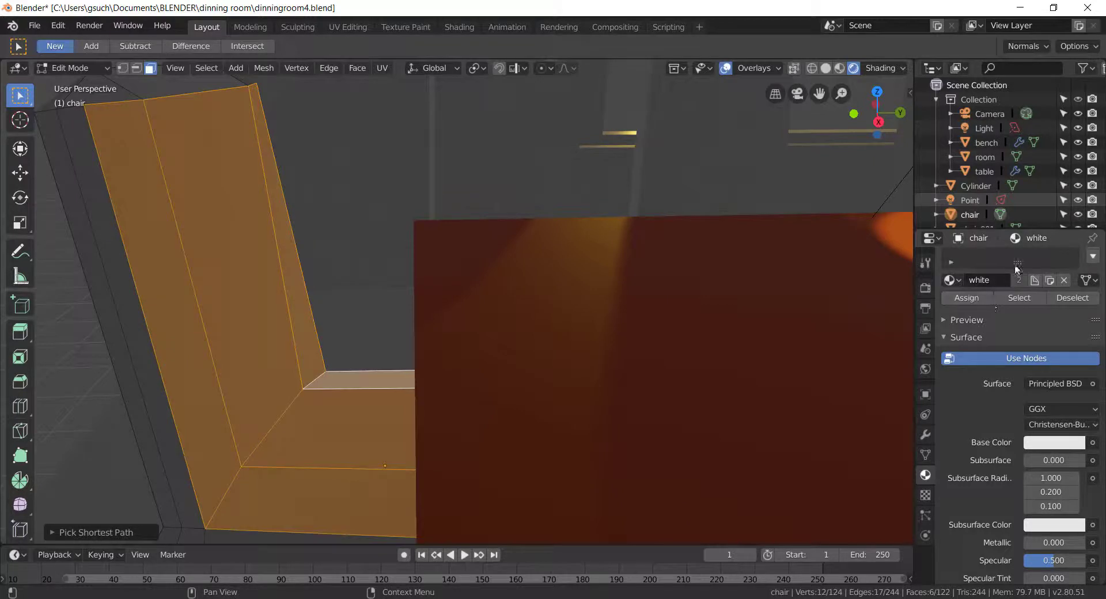
left_click_drag(1016, 269, 1017, 282)
left_click(951, 295)
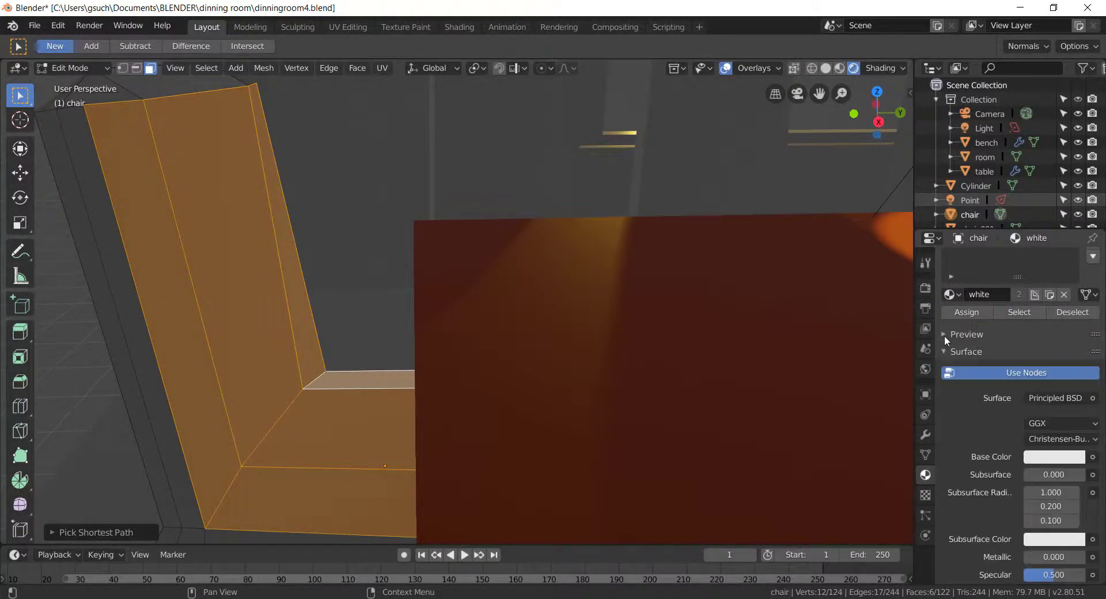
left_click(1063, 363)
- Rename the white material to 'red' and give it a crimson base colour
left_click(979, 263)
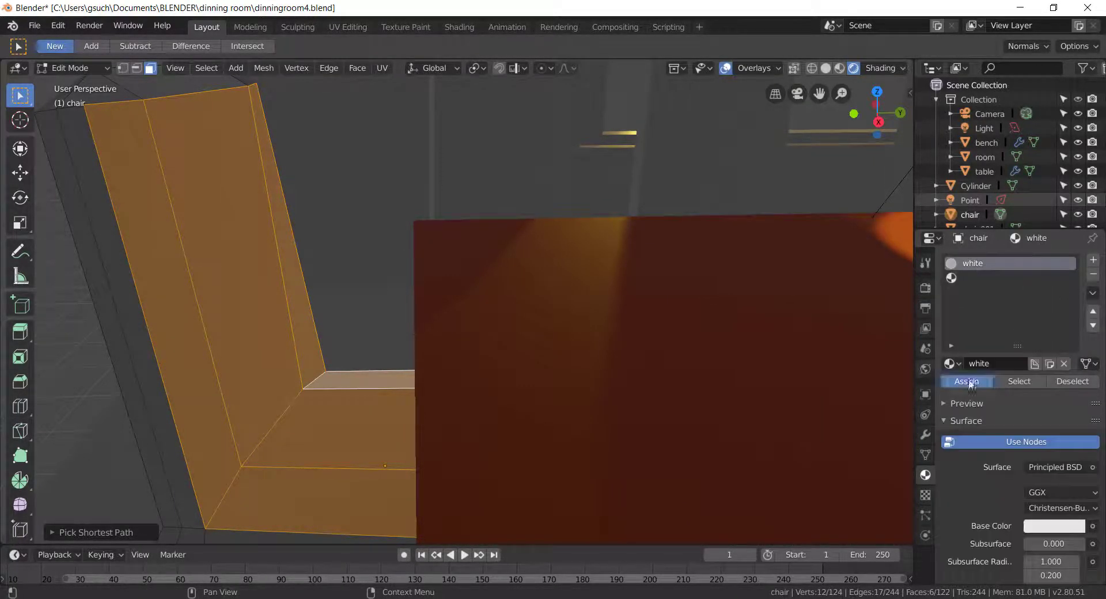
left_click(1054, 526)
left_click(1009, 402)
type("e")
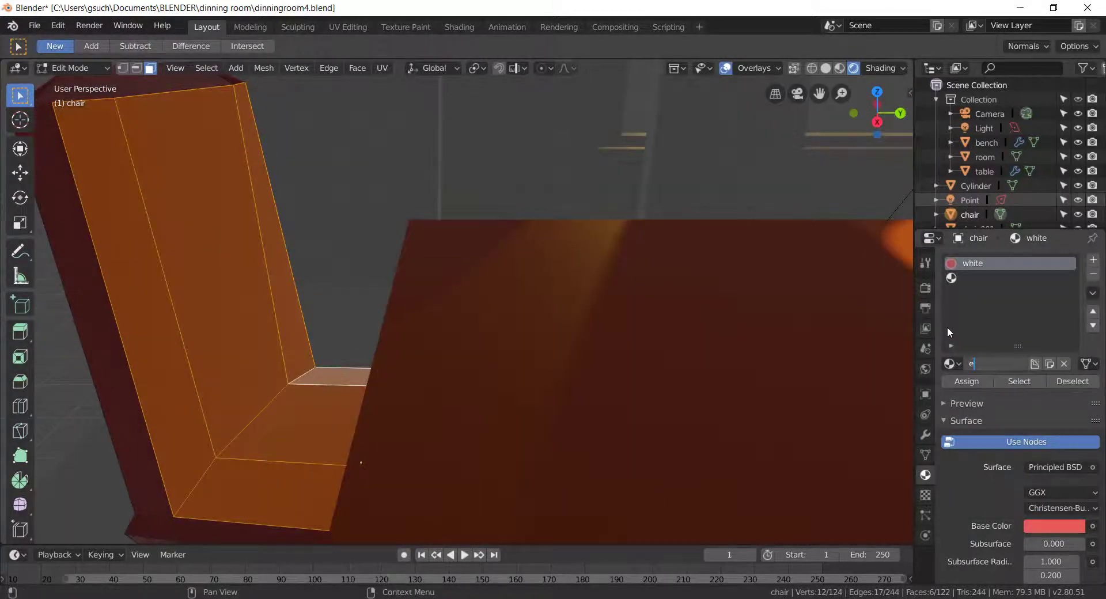
double_click(984, 364)
type("red")
left_click(1054, 526)
left_click(985, 435)
- Box-select the chair legs in X-ray and assign them the 'brwon table' material
scroll(975, 542, "down", 3)
scroll(976, 543, "down", 3)
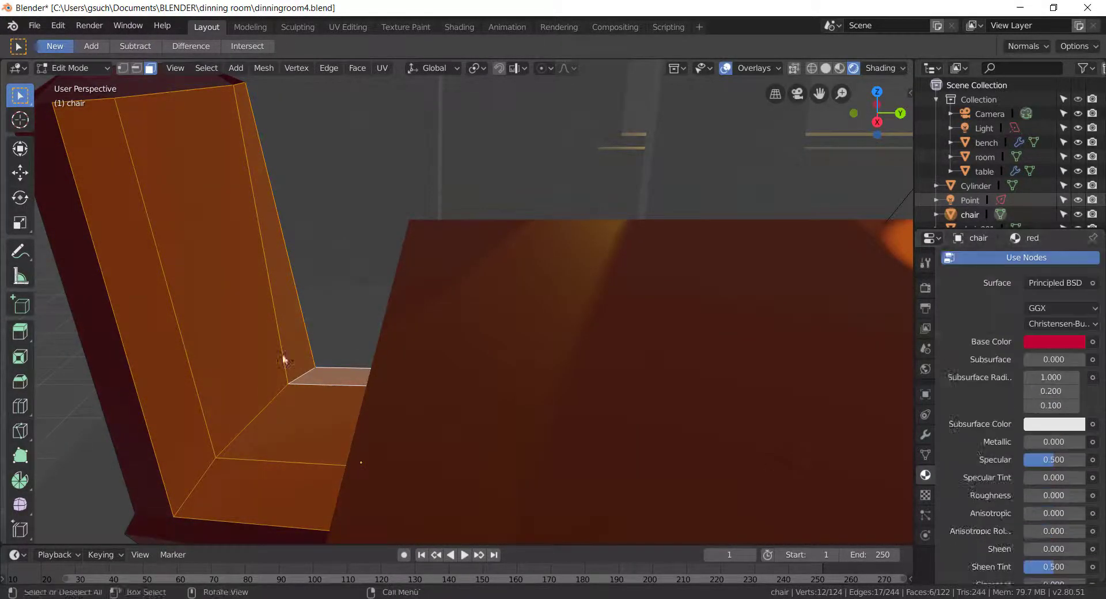
middle_click_drag(283, 360, 365, 388)
left_click(30, 215)
key("shift+z")
left_click_drag(148, 350, 745, 506)
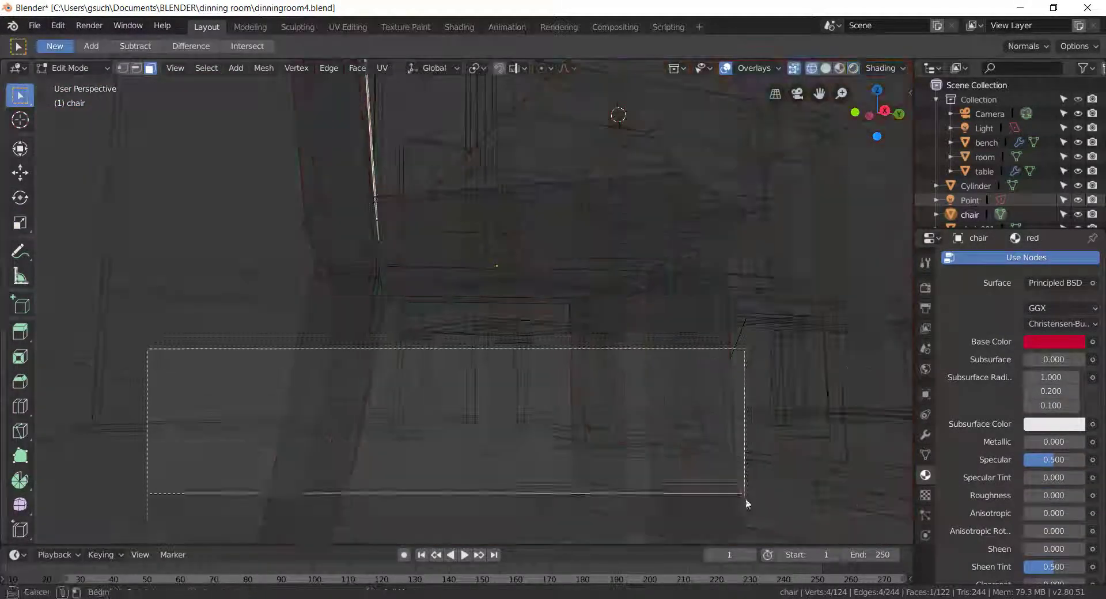
scroll(979, 369, "up", 10)
left_click(957, 364)
left_click(966, 379)
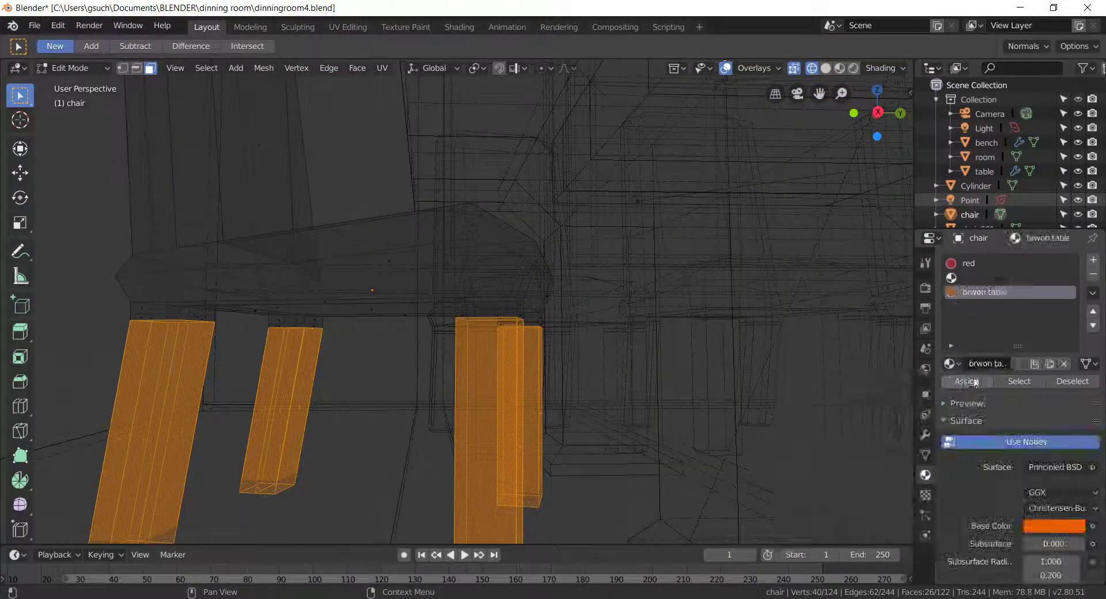
- In rendered preview, shift the 'red' material's base colour from red toward blue
left_click(593, 304)
middle_click_drag(91, 295, 841, 388)
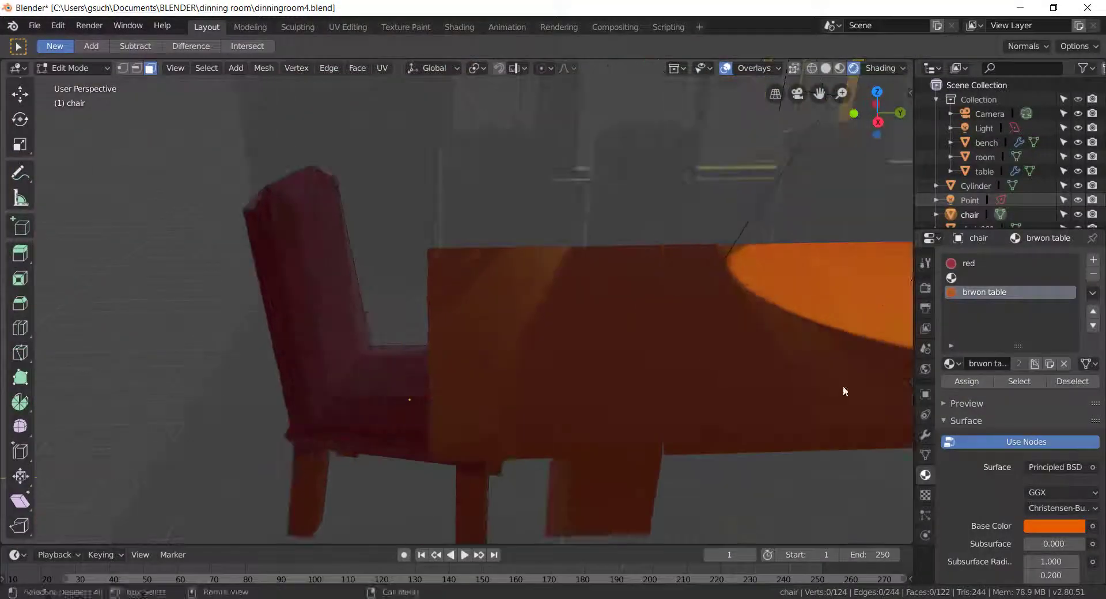
left_click(968, 263)
left_click(1054, 525)
mouse_move(1032, 419)
left_mouse_down()
mouse_move(1050, 357)
mouse_move(946, 399)
left_mouse_up()
- Make the seat colour green, return to Object Mode and delete the selected object
middle_click_drag(834, 357, 707, 305)
key("Tab")
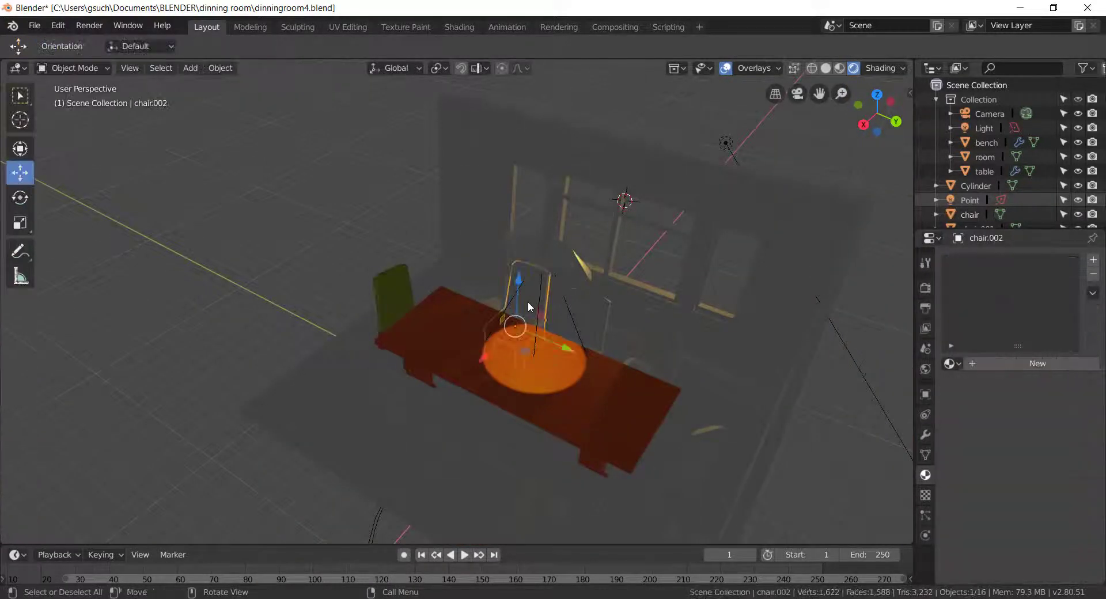
key("Delete")
- Duplicate the green chair and move the upright copy to a new spot at the table
scroll(656, 362, "up", 3)
left_click(375, 389)
key("shift+d")
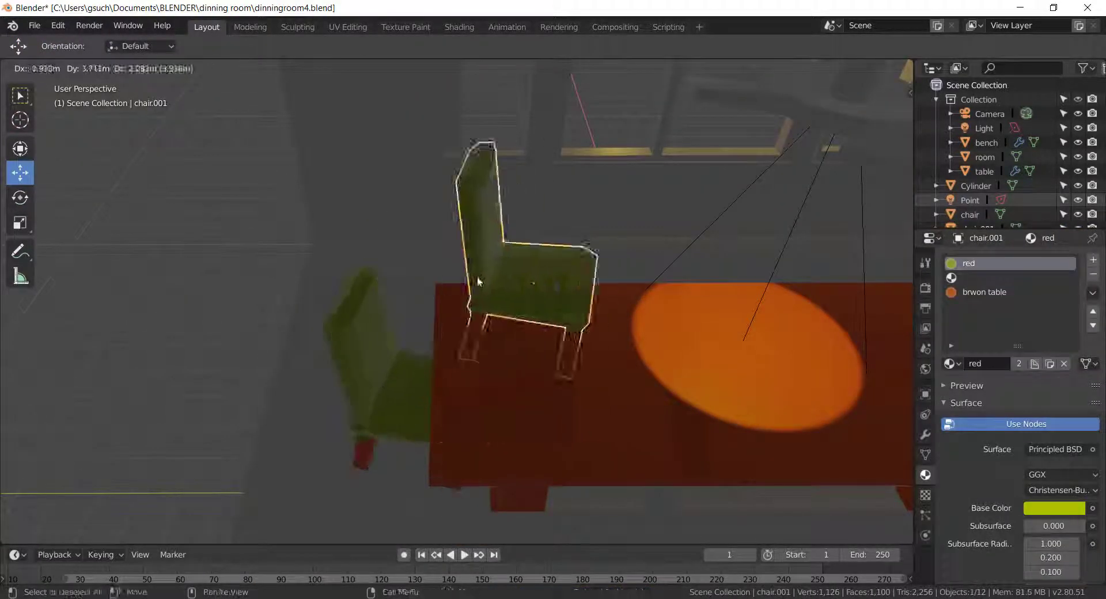
key("r")
right_click(492, 320)
middle_click_drag(540, 242, 490, 286)
key("g")
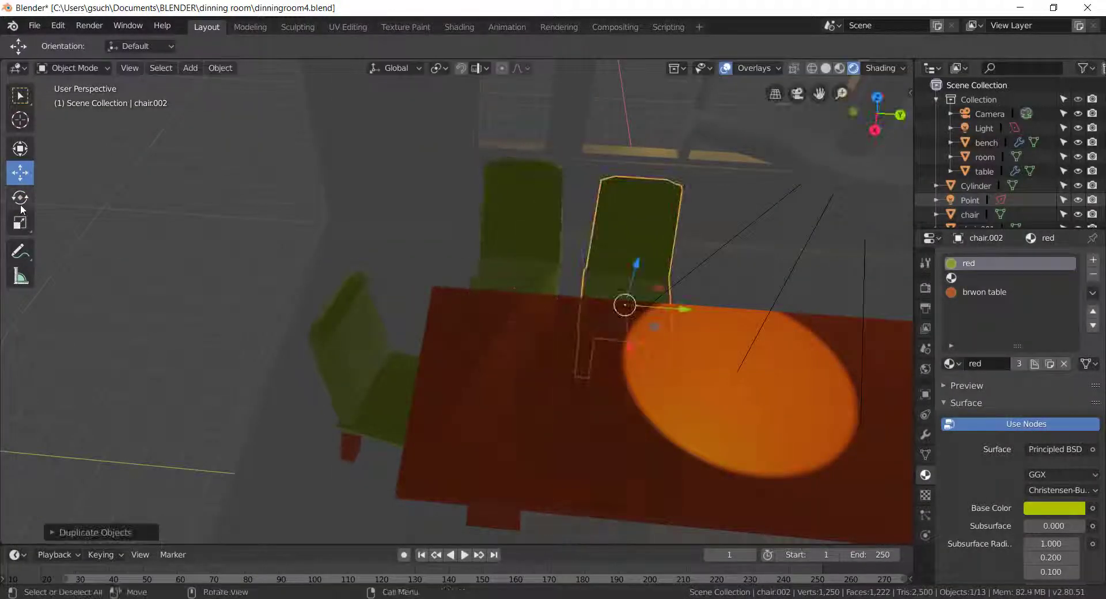
key("g")
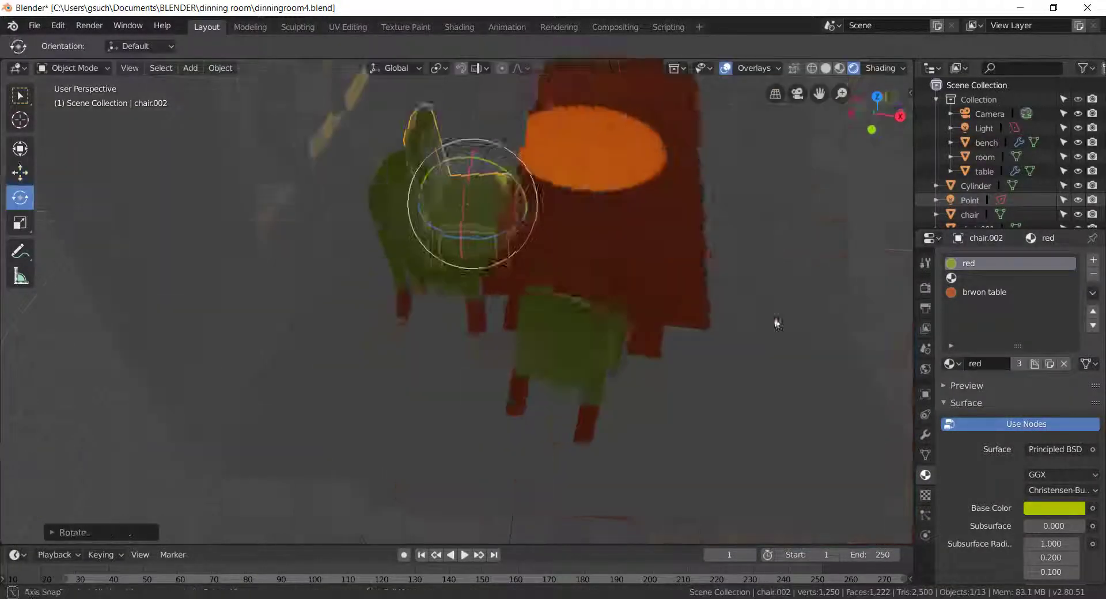
- Duplicate the chair beside the table and rotate the copy, chair.003, to face the table
left_click(605, 257)
middle_click_drag(745, 286, 643, 210)
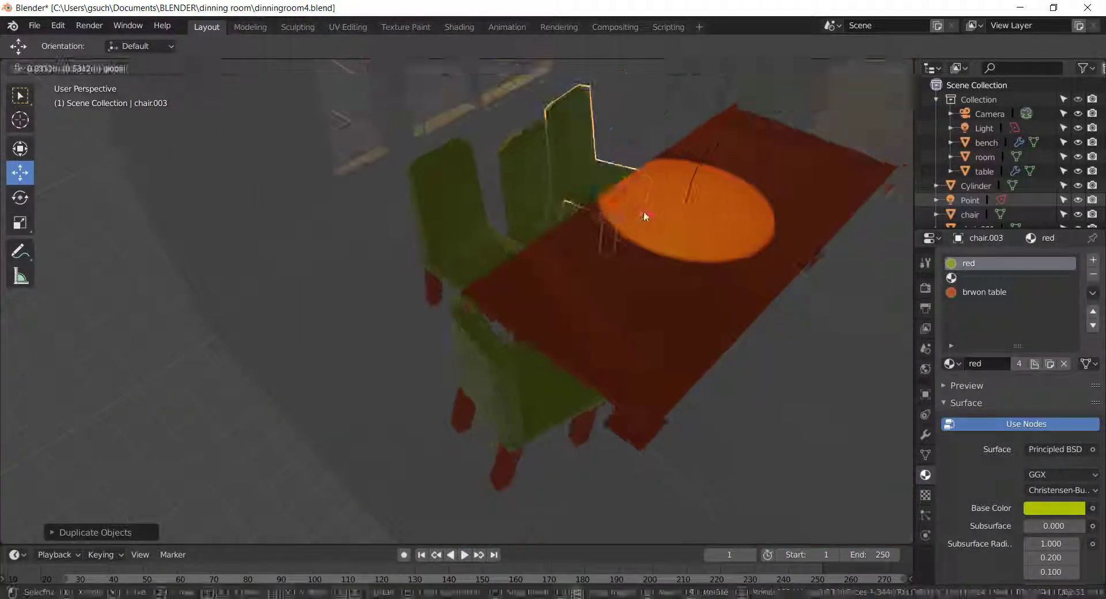
key("shift+d")
key("shift+space")
key("r")
left_click_drag(600, 221, 639, 230)
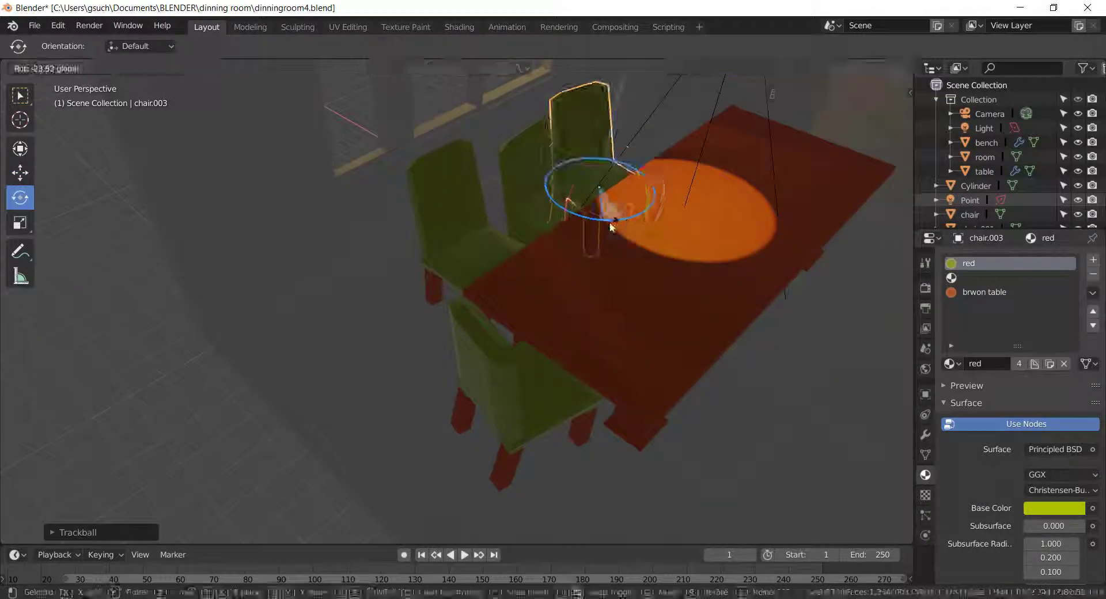
middle_click_drag(639, 230, 717, 279)
left_click_drag(737, 363, 691, 329)
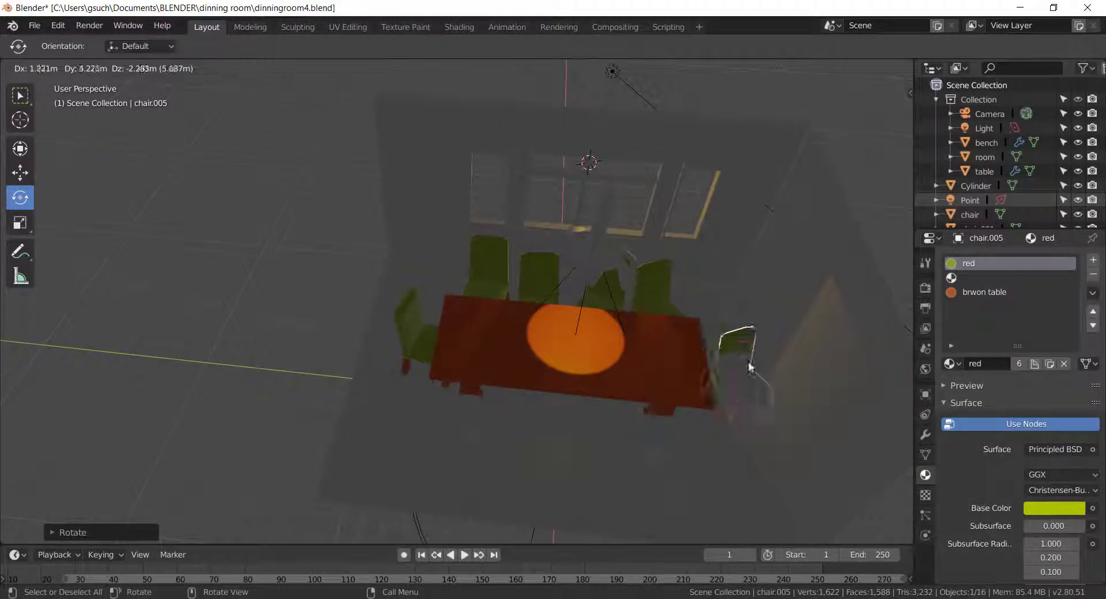
- Place another chair copy at the table's end and run an F12 test render
middle_click_drag(750, 366, 702, 416)
key("shift+d")
key("r")
key("r")
left_click(755, 319)
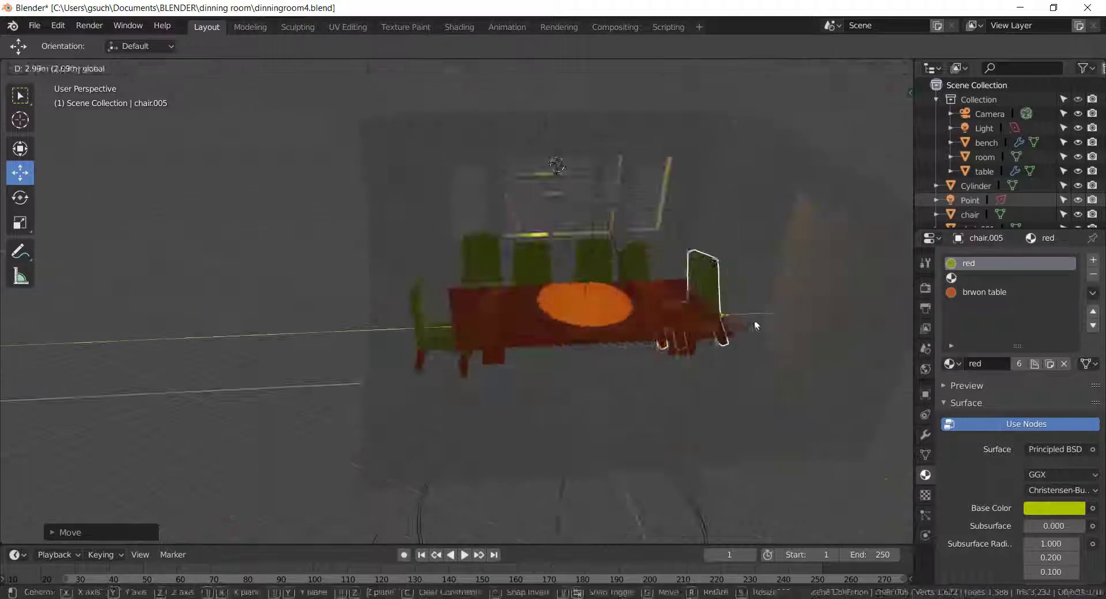
middle_click_drag(754, 319, 19, 210)
left_click(747, 263)
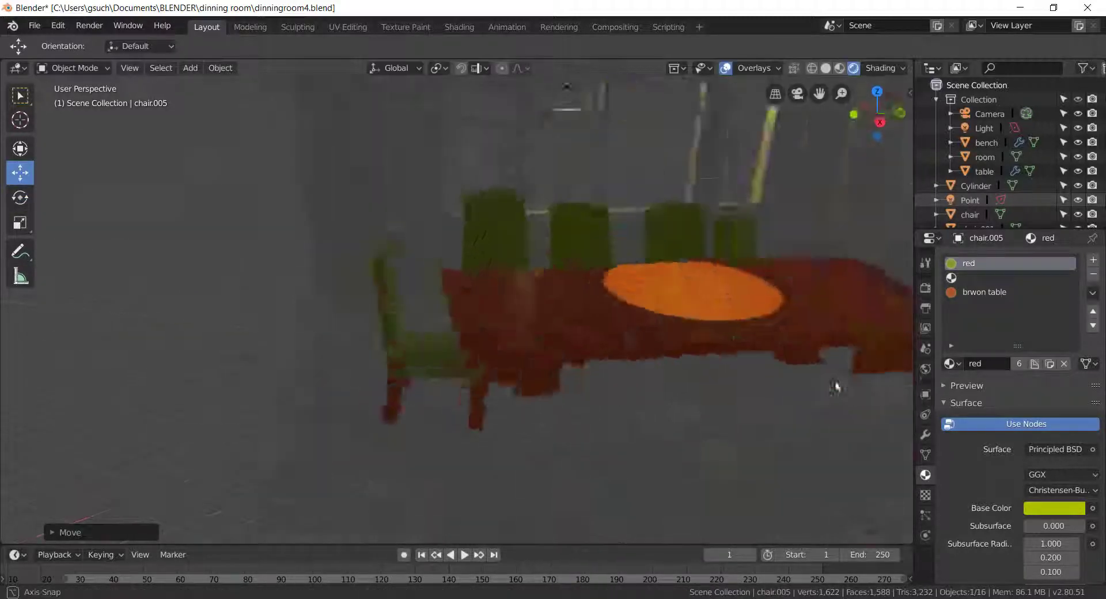
key("F12")
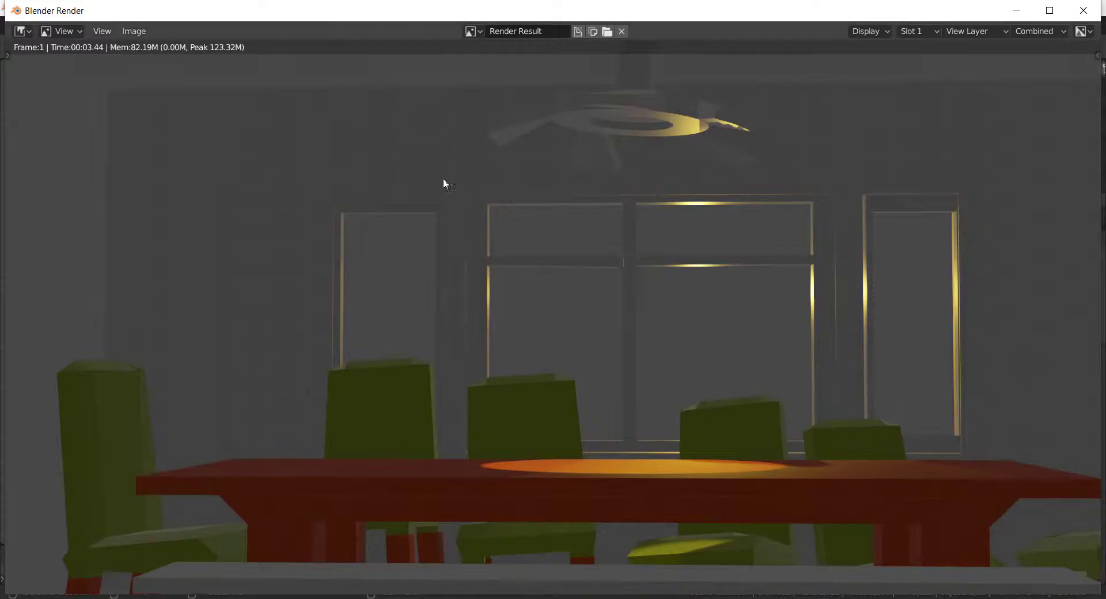
key("Escape")
- Hide the bench and table and rotate chair.002 into place
mouse_move(383, 207)
middle_mouse_down()
mouse_move(427, 195)
mouse_move(375, 249)
mouse_move(824, 282)
mouse_move(620, 250)
mouse_move(655, 251)
mouse_move(440, 239)
mouse_move(734, 277)
mouse_move(762, 219)
middle_mouse_up()
left_click(427, 195)
key("r")
left_click(1078, 143)
left_click(1077, 171)
middle_click_drag(749, 259, 707, 312)
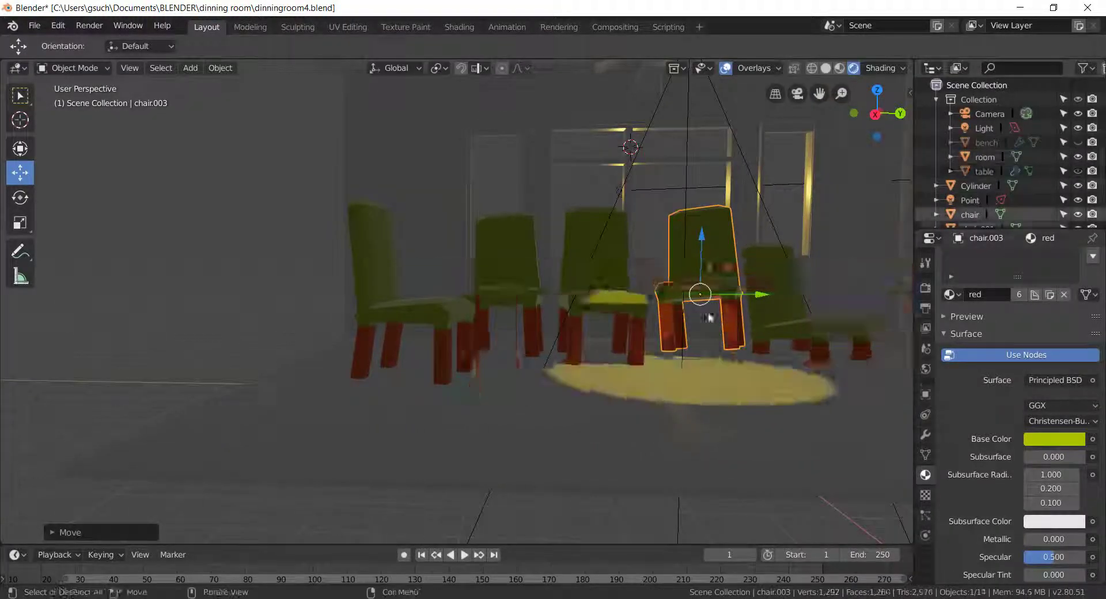
key("g")
- Move the chair on the right into a new position
left_click(859, 355)
mouse_move(652, 262)
middle_mouse_down()
mouse_move(859, 356)
mouse_move(431, 259)
middle_mouse_up()
key("shift+space")
key("g")
scroll(853, 345, "down", 3)
scroll(828, 347, "up", 3)
scroll(432, 259, "up", 3)
- Rotate and move chair.004 into place around the table
left_click(419, 239)
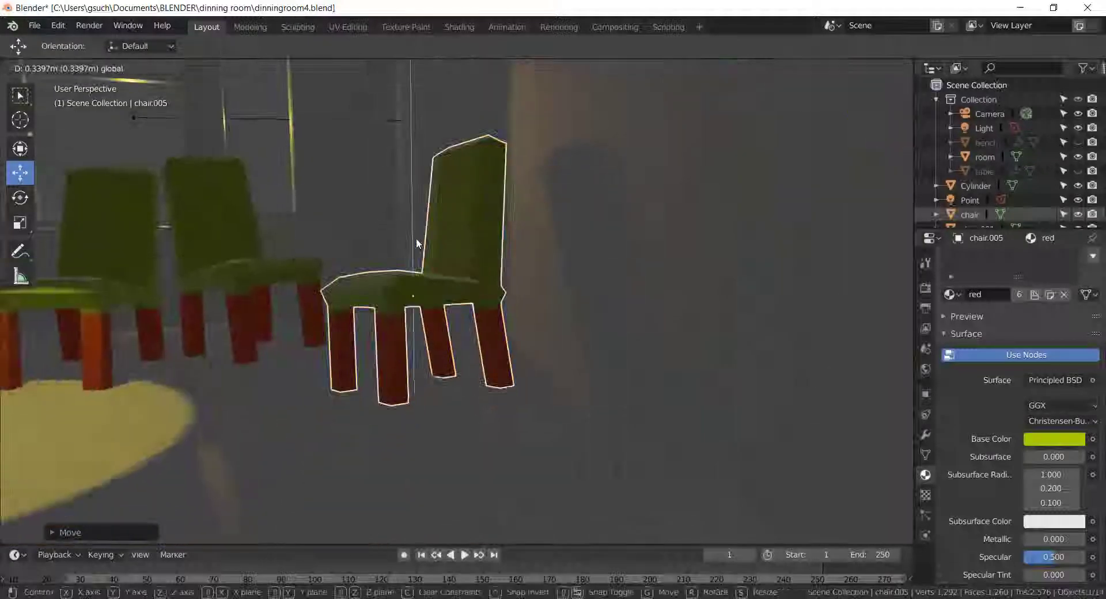
key("r")
key("r")
left_click(251, 263)
key("shift+space")
key("g")
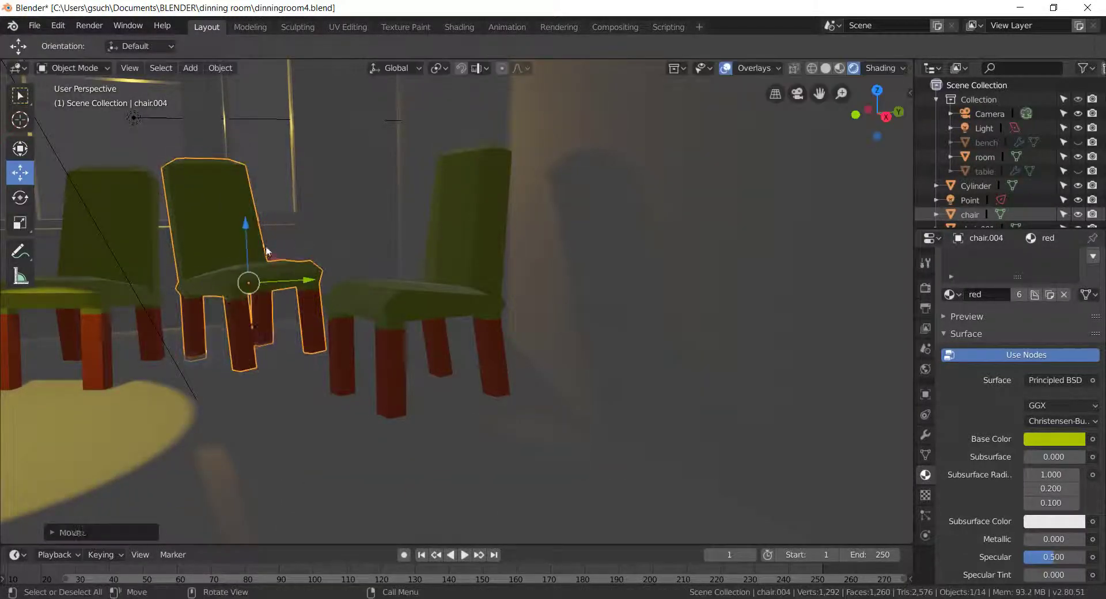
middle_click_drag(252, 264, 689, 308)
mouse_move(634, 259)
middle_mouse_down()
mouse_move(461, 277)
mouse_move(542, 311)
middle_mouse_up()
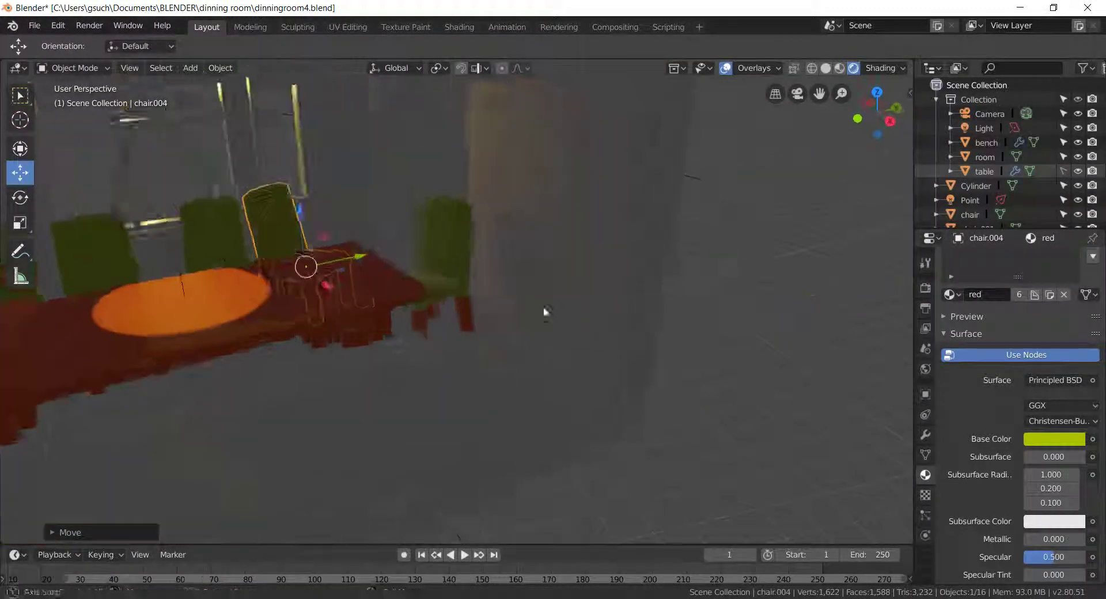
- Run a test render with Render > Render Image and close the result
left_click(89, 26)
left_click(118, 40)
key("Escape")
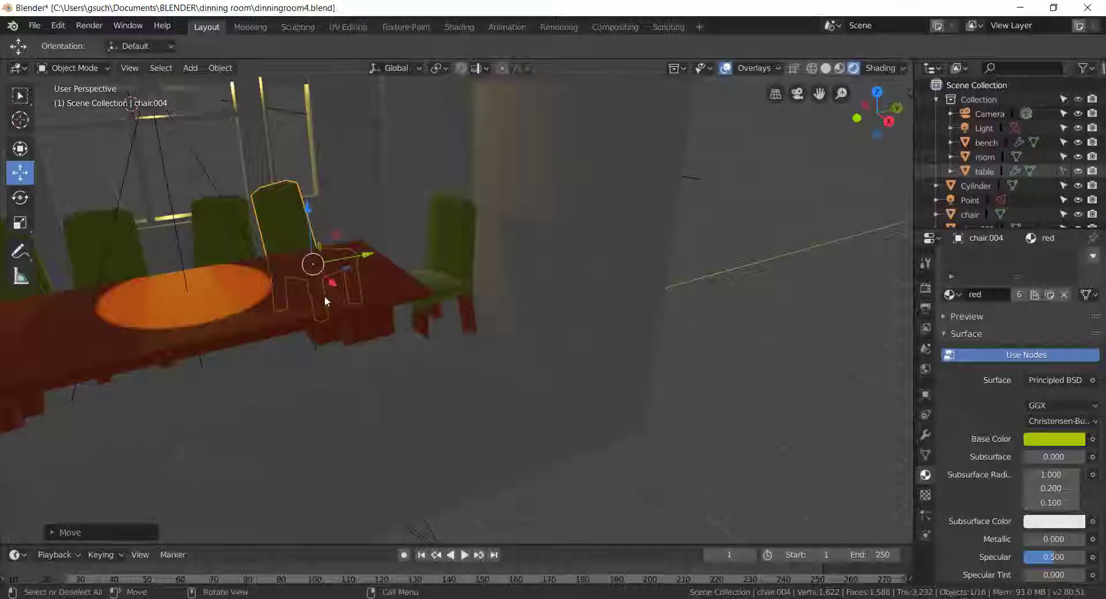
mouse_move(324, 296)
middle_mouse_down()
mouse_move(343, 316)
mouse_move(403, 322)
middle_mouse_up()
- Add a material to the bench and give the room walls Material with a pale pink colour
left_click(949, 363)
left_click(864, 387)
left_click(985, 157)
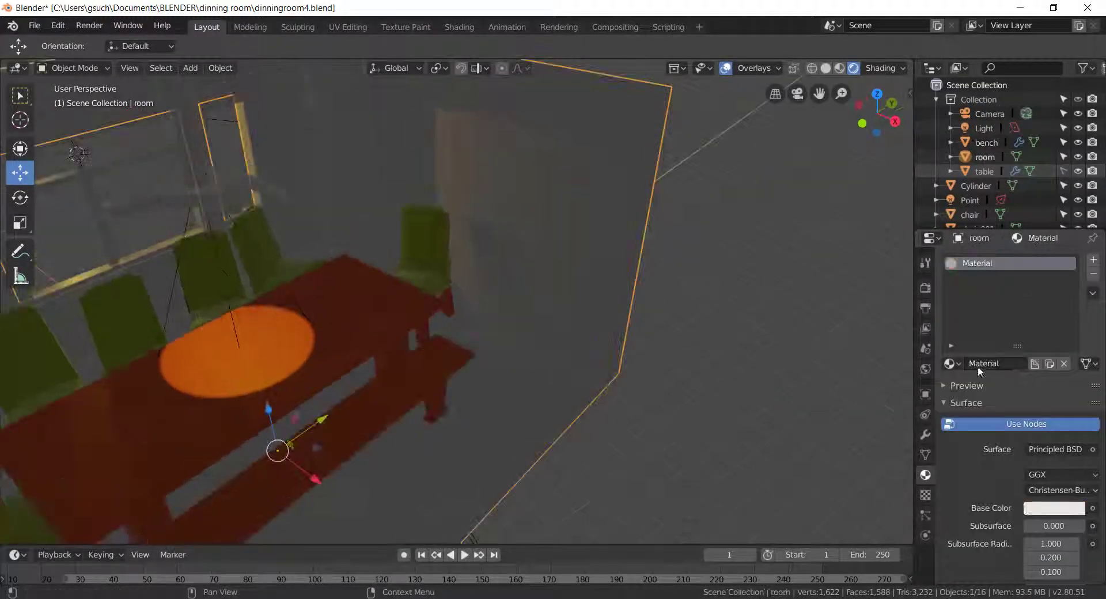
left_click(947, 362)
left_click(934, 380)
left_click(1054, 504)
left_click_drag(1026, 459, 1039, 459)
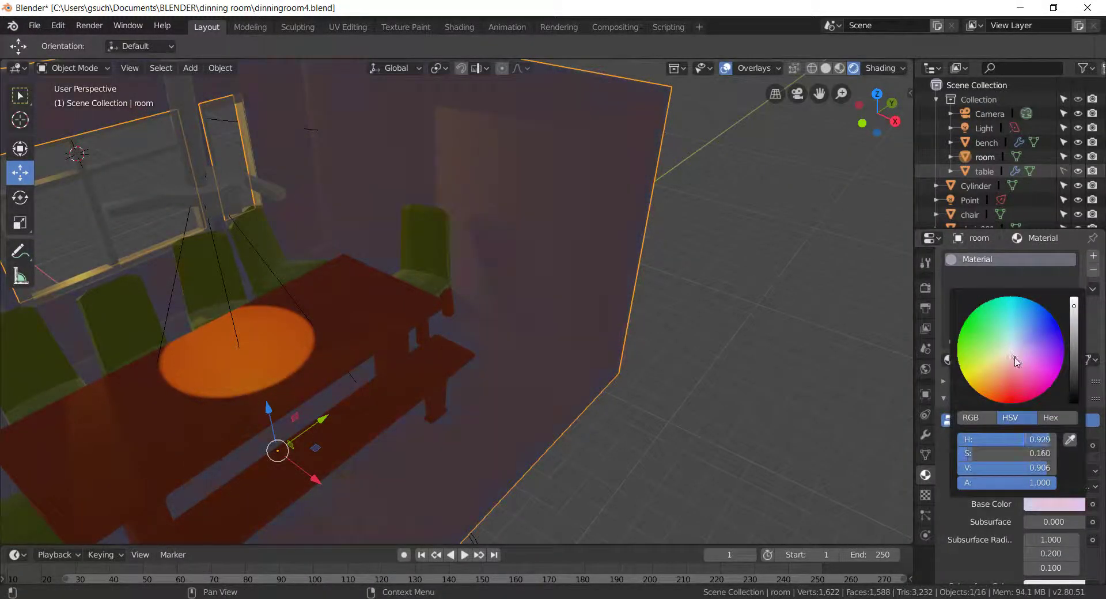
- Render a test image of the room with its pink walls
middle_click_drag(748, 345, 526, 387)
left_click(89, 27)
left_click(103, 45)
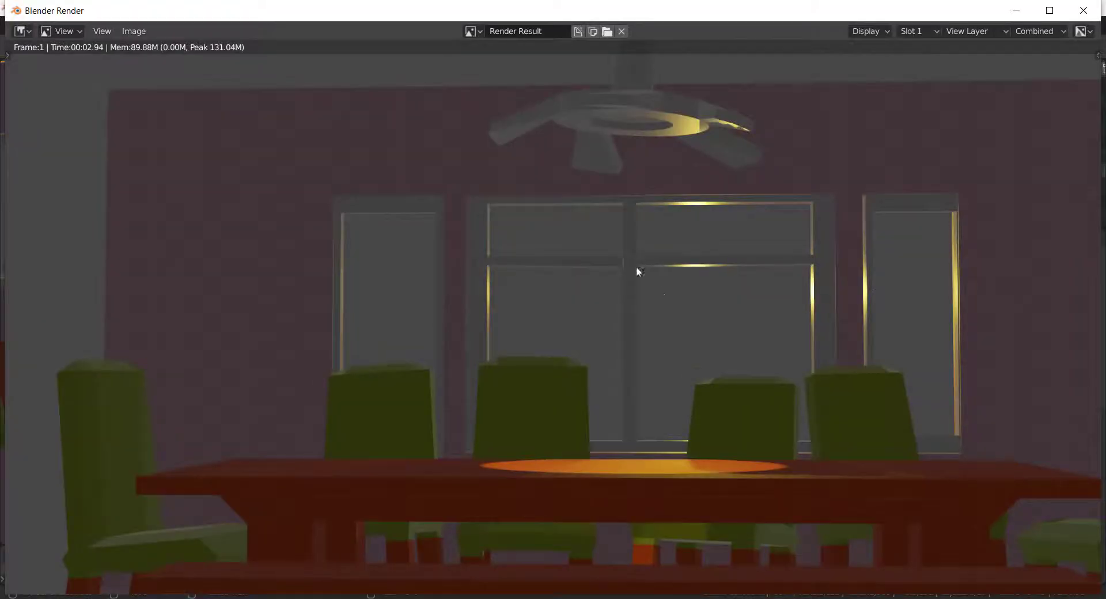
key("Escape")
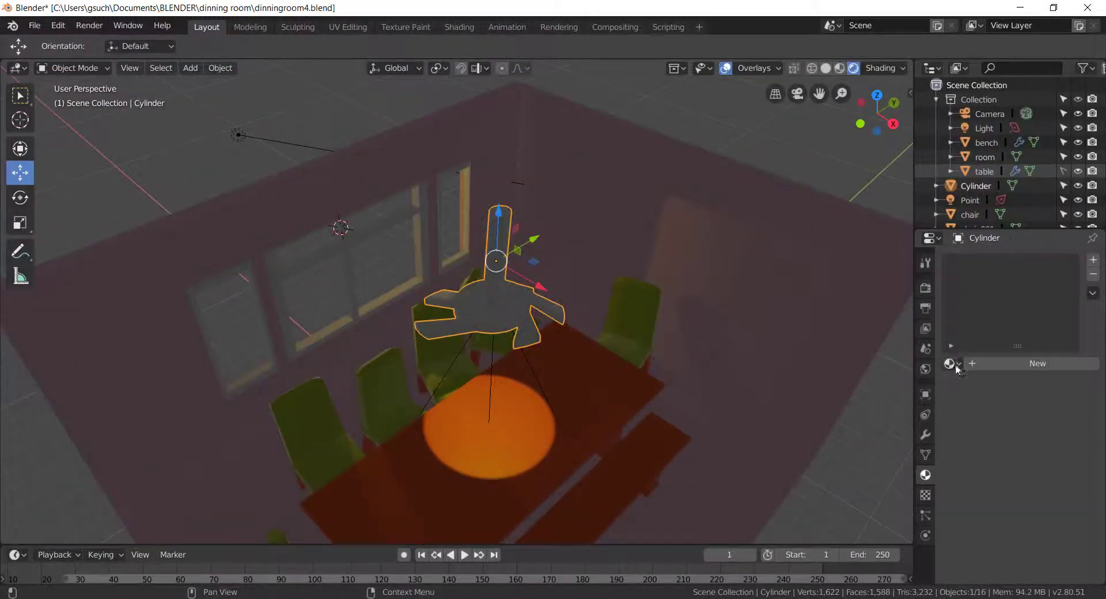
- Assign Material.001 to the hanging lamp and colour it dark blue
left_click(948, 363)
left_click(829, 438)
left_click(1054, 508)
left_click(1013, 374)
mouse_move(691, 345)
middle_mouse_down()
mouse_move(576, 317)
mouse_move(639, 289)
mouse_move(481, 391)
mouse_move(582, 234)
middle_mouse_up()
- Select the point light, then the room walls, and open the Add menu
left_click(969, 199)
left_click(582, 234)
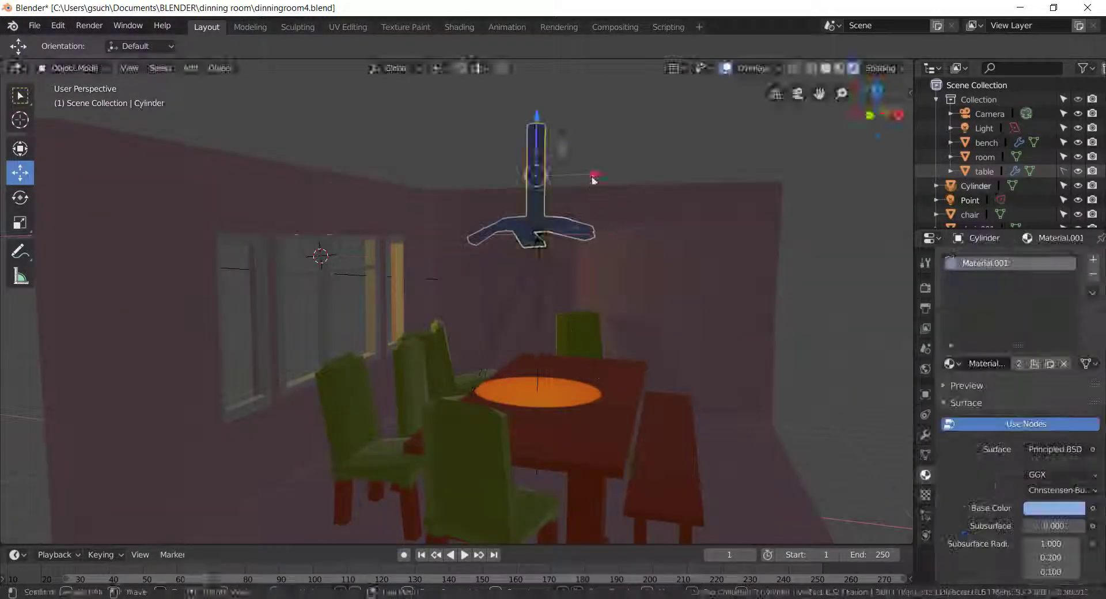
left_click(588, 240)
scroll(521, 258, "down", 5)
scroll(521, 259, "up", 5)
left_click(292, 276)
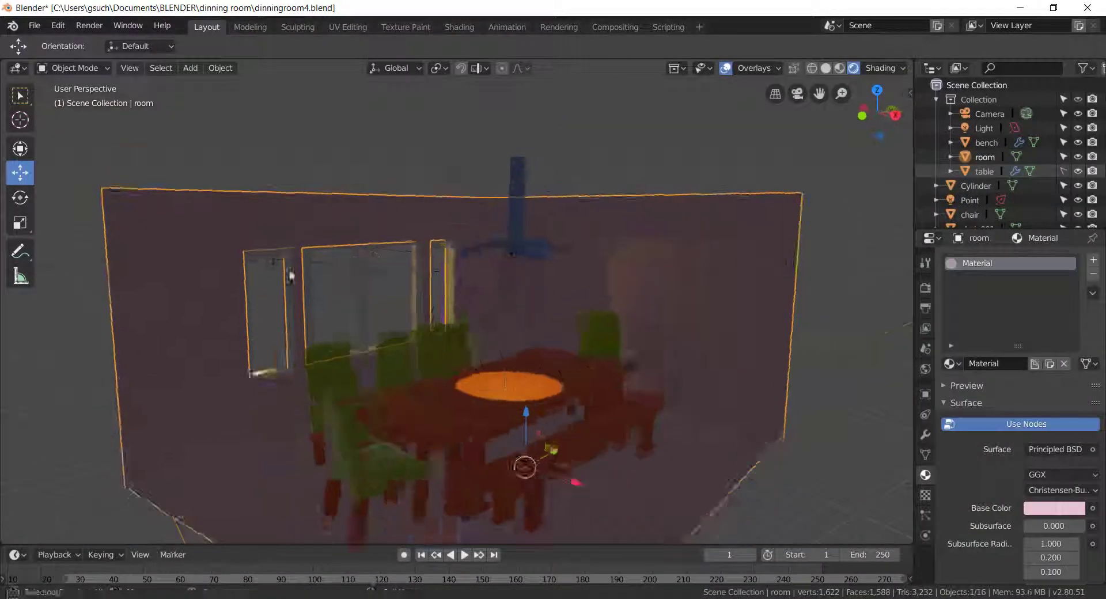
left_click(190, 68)
- Add a cube and scale it into a wide, flat plate
left_click(368, 103)
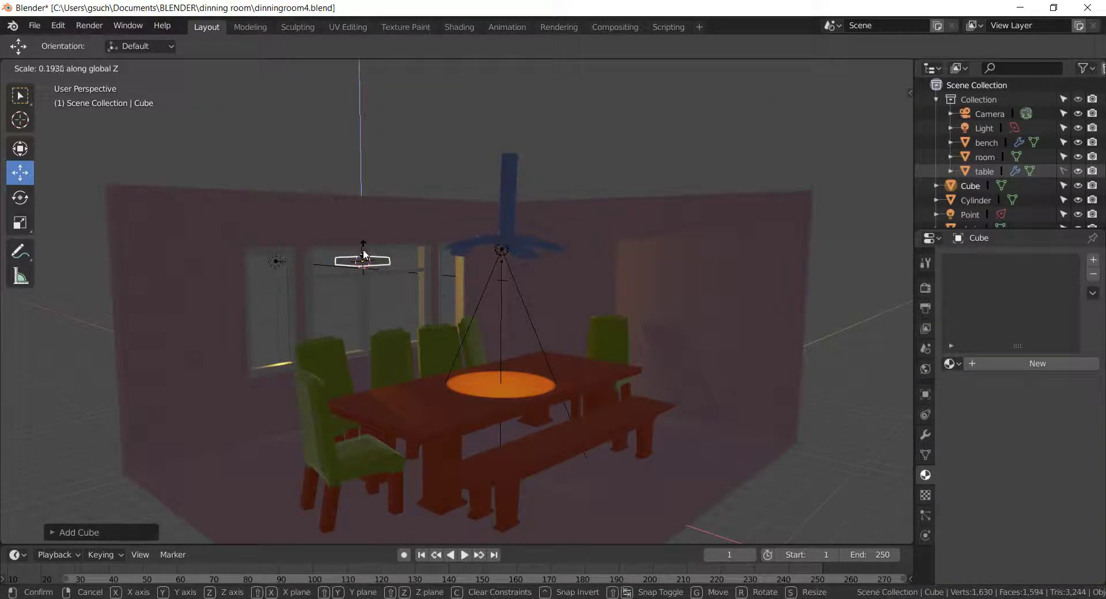
left_click(363, 253)
key("s")
left_click(362, 256)
key("g")
key("z")
left_click(363, 226)
middle_click_drag(363, 226, 434, 328)
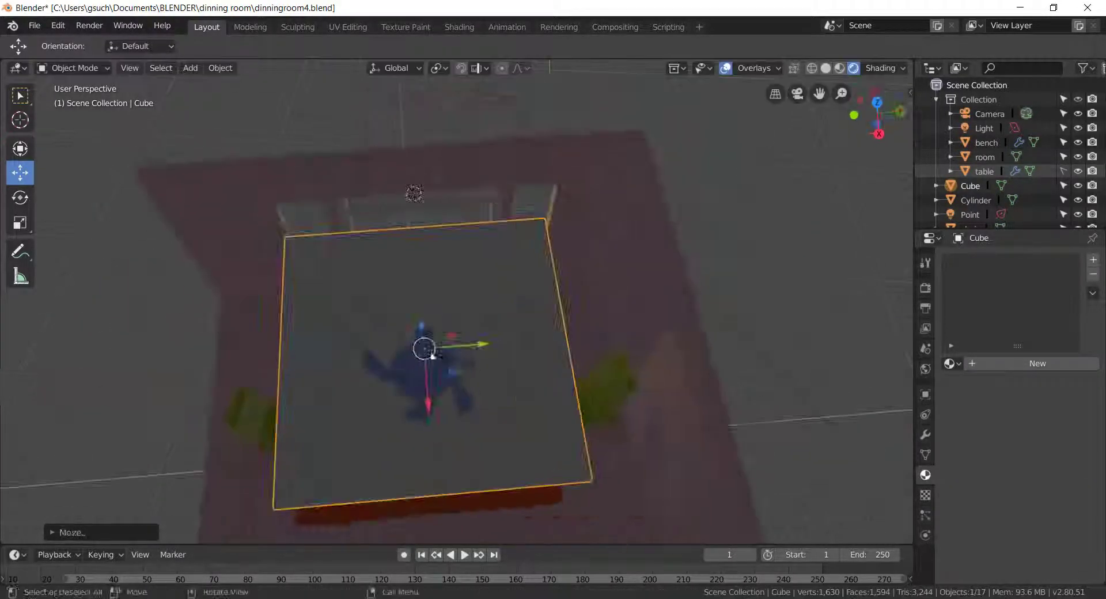
key("s")
left_click(406, 347)
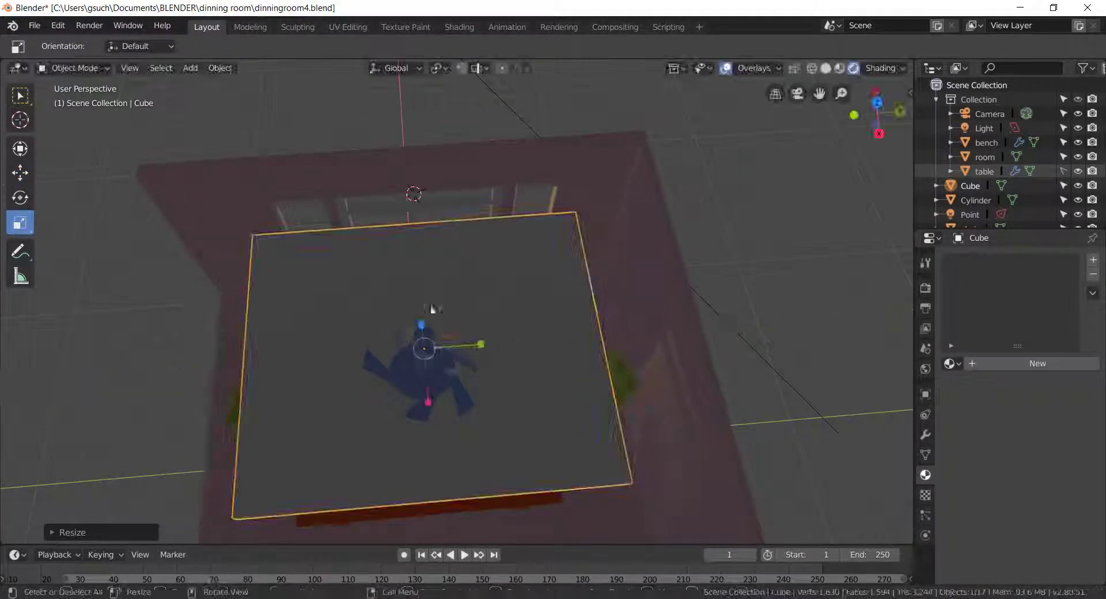
- Drop the plate to floor level under the table and resize it to fit the room
mouse_move(432, 309)
middle_mouse_down()
mouse_move(572, 436)
mouse_move(541, 403)
mouse_move(466, 458)
middle_mouse_up()
key("shift+space")
key("g")
key("shift+space")
key("s")
left_click(466, 457)
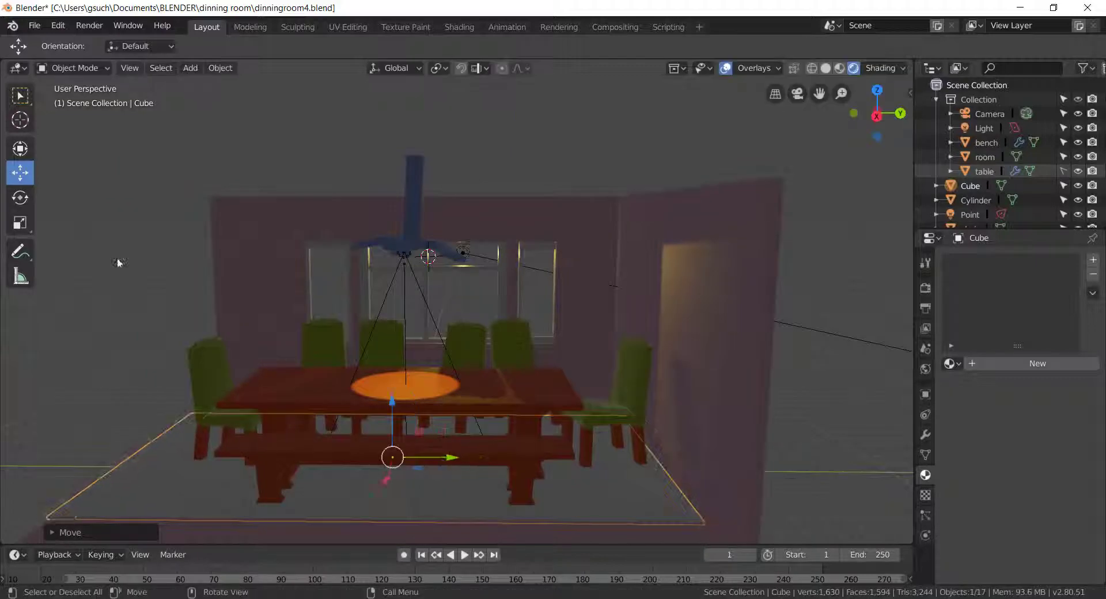
left_click_drag(450, 459, 445, 457)
mouse_move(446, 457)
middle_mouse_down()
mouse_move(593, 437)
mouse_move(628, 444)
mouse_move(605, 383)
middle_mouse_up()
key("shift+space")
key("g")
- Give the floor plate a new material with a pale pink base colour and roughness 1.0
left_click(1036, 363)
left_click(1054, 507)
left_click(1024, 399)
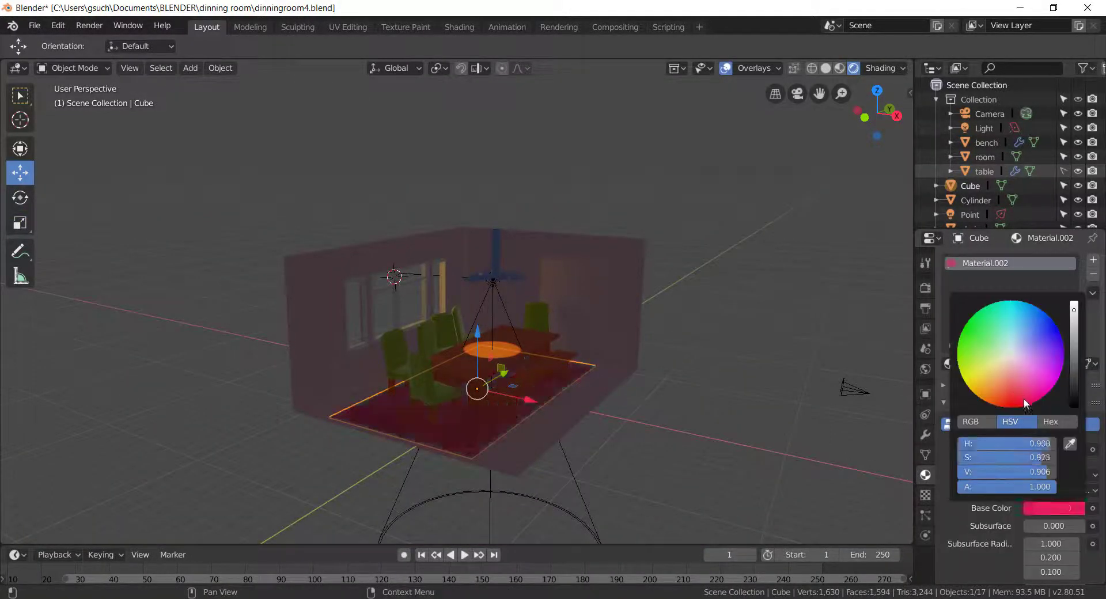
scroll(1013, 403, "down", 5)
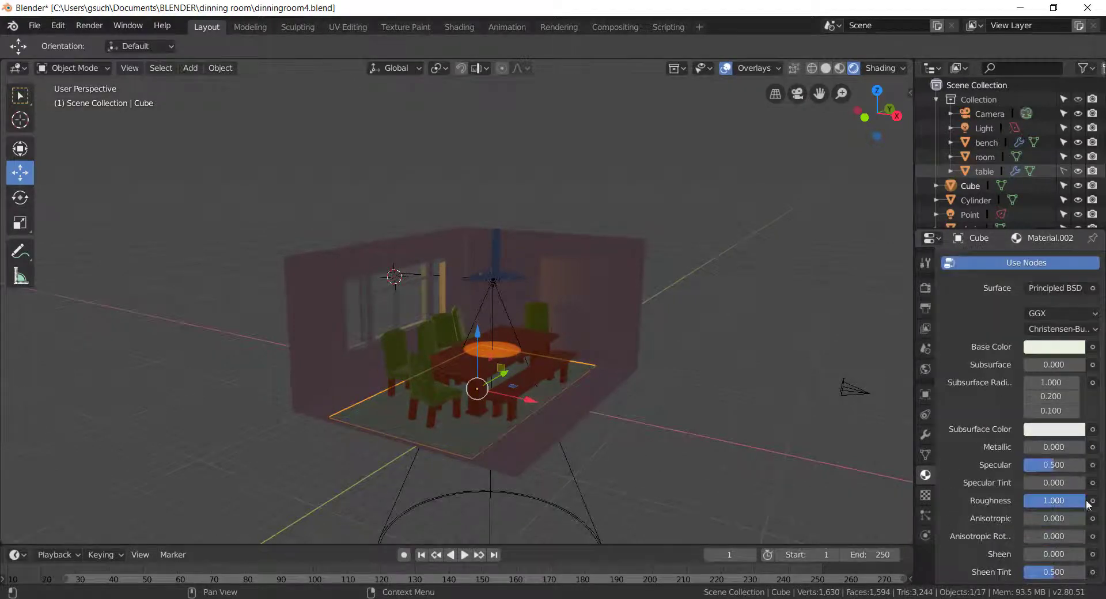
middle_click_drag(576, 345, 432, 385)
scroll(432, 385, "up", 3)
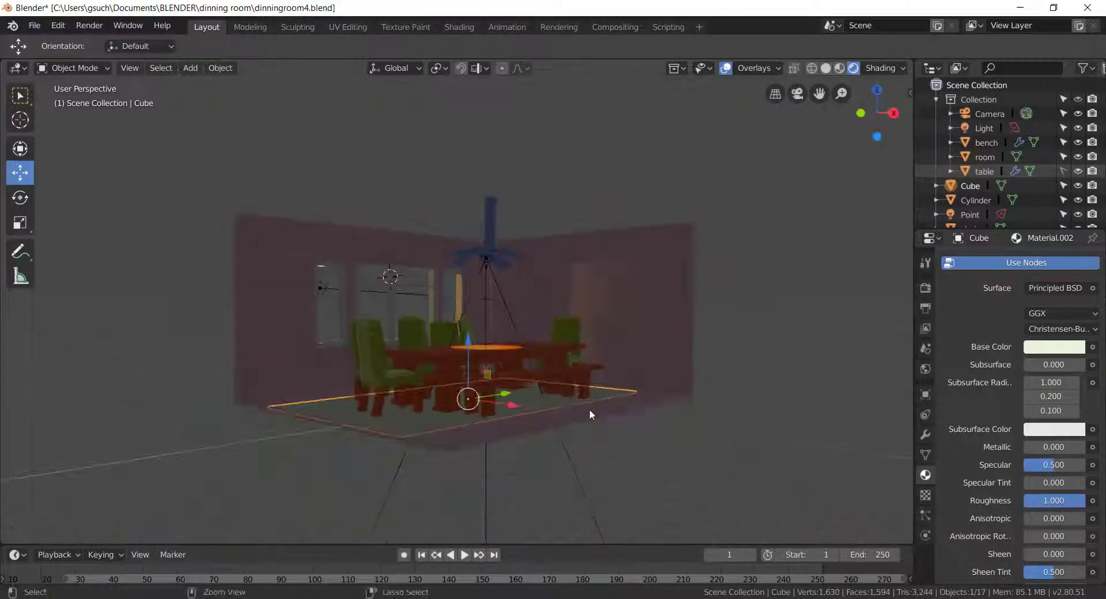
key("KP_0")
- Select the camera and render a test image of its view
left_click(685, 272)
left_click(763, 137)
scroll(532, 434, "up", 3)
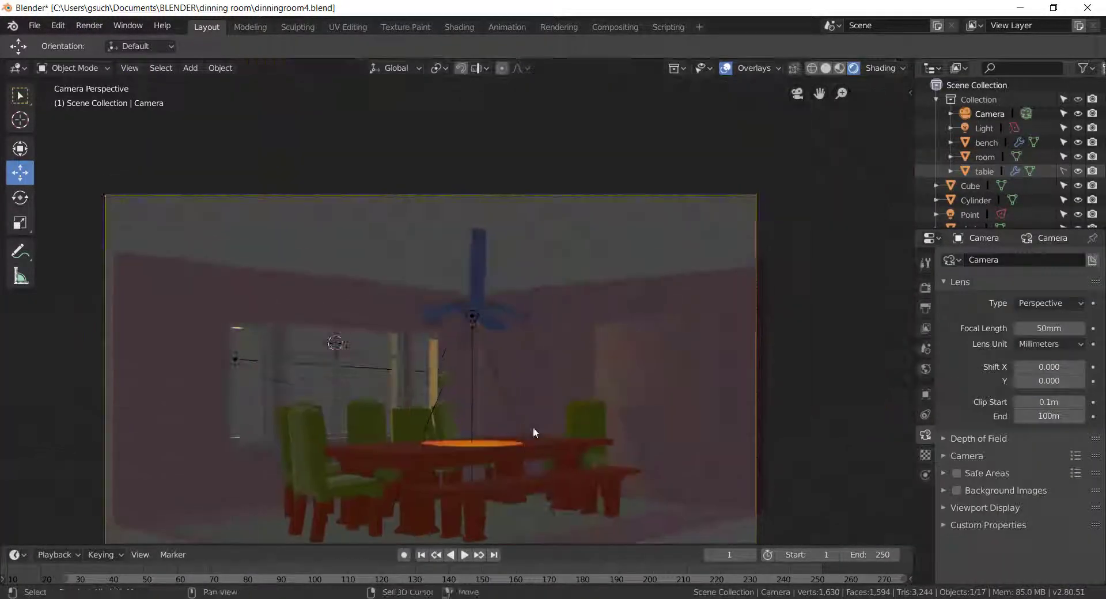
scroll(239, 484, "down", 4)
scroll(366, 419, "down", 1)
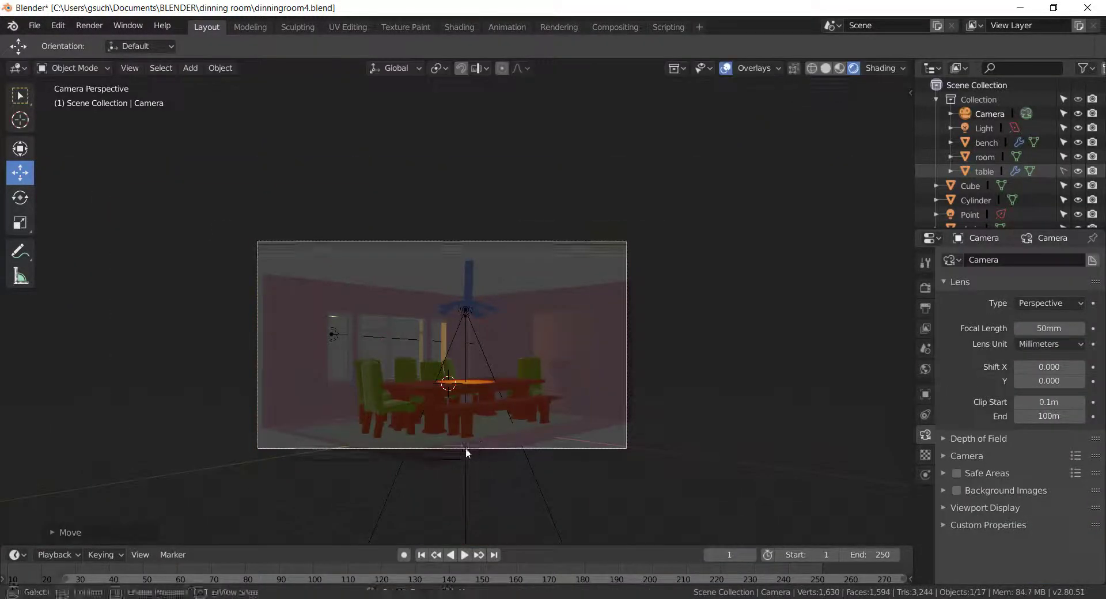
scroll(304, 412, "up", 1)
left_click(89, 26)
left_click(115, 55)
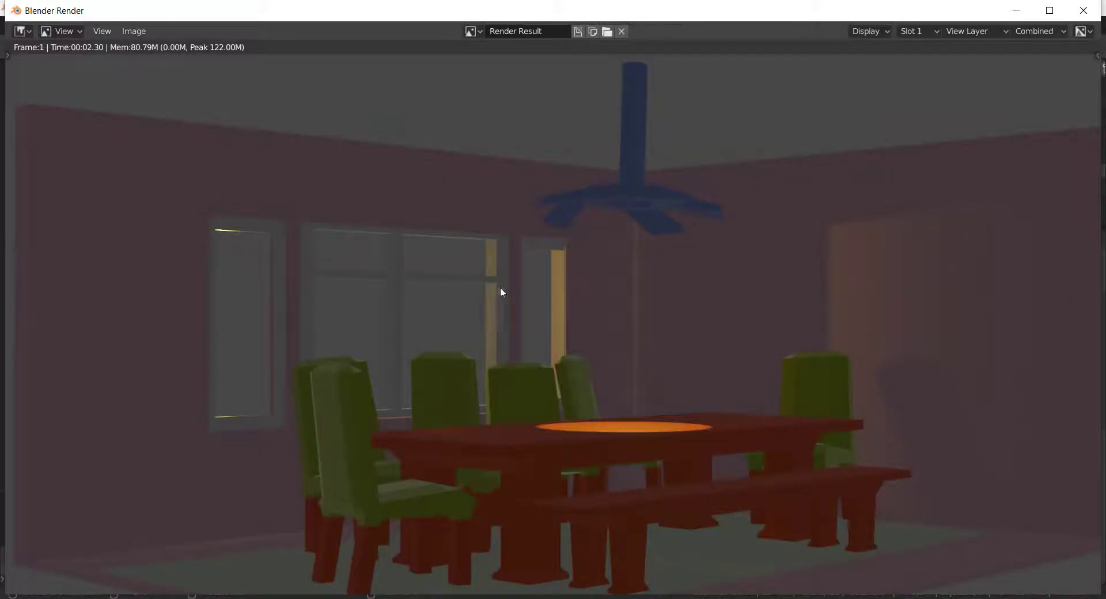
key("Escape")
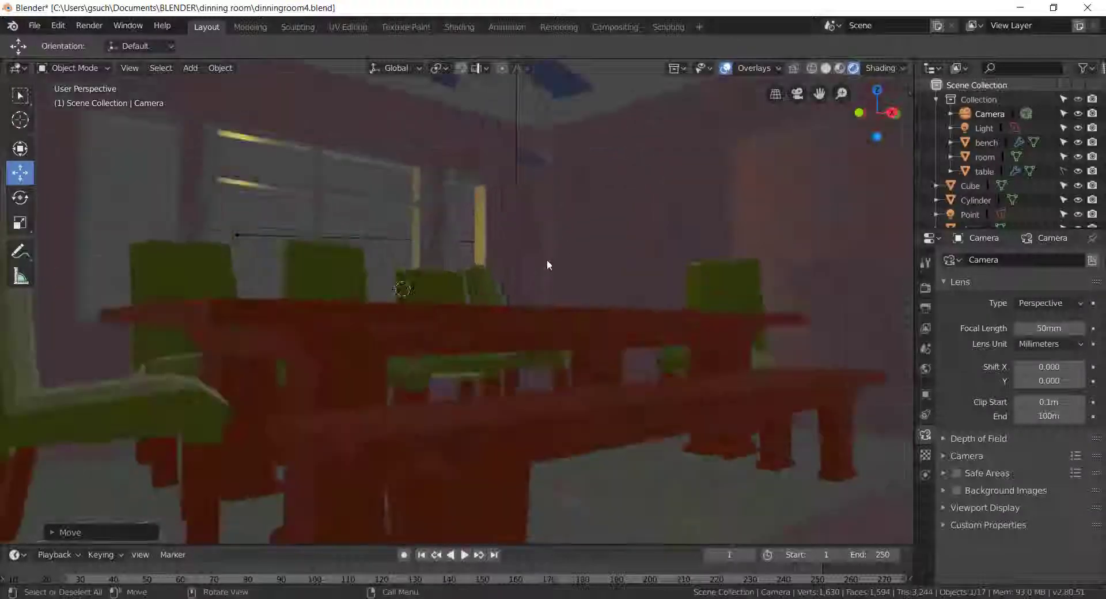
- Lower the hanging lamp toward the table, re-render, and set the world colour to Environment Texture
left_click(524, 96)
key("g")
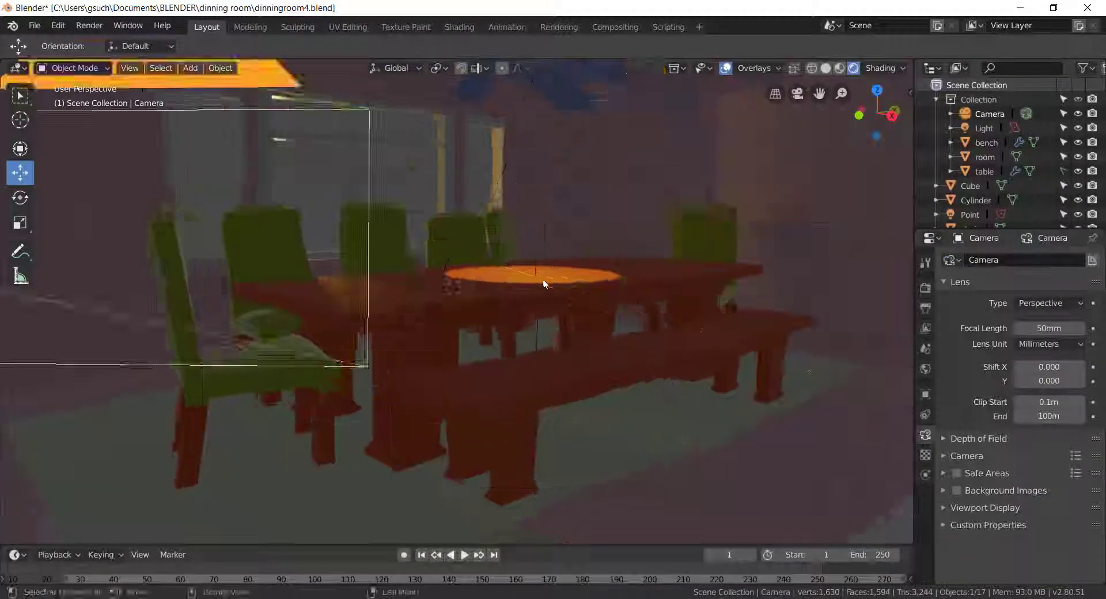
key("F12")
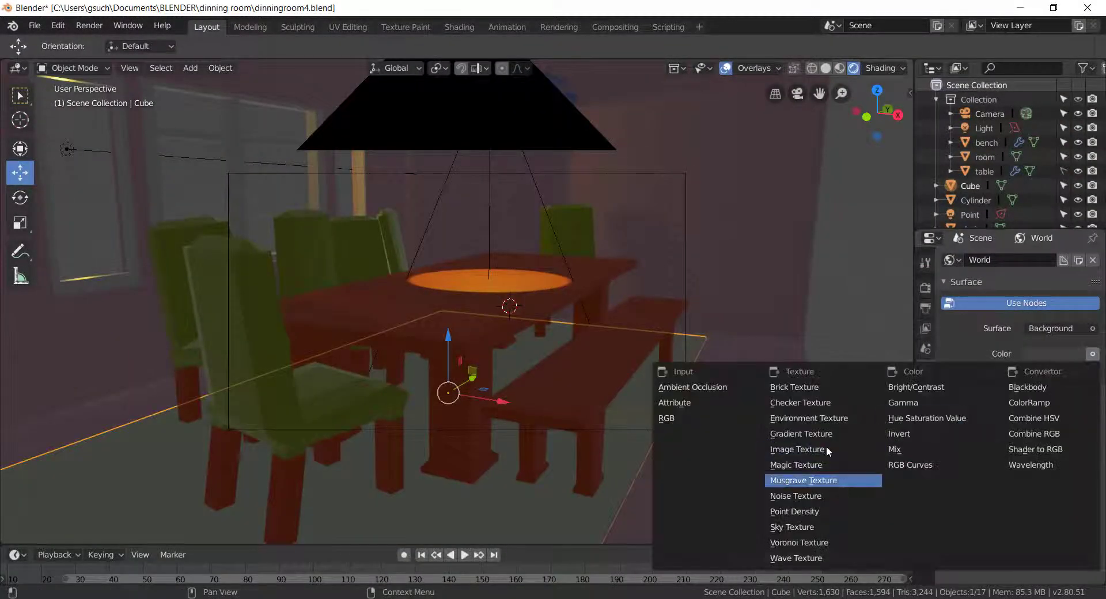
left_click(808, 418)
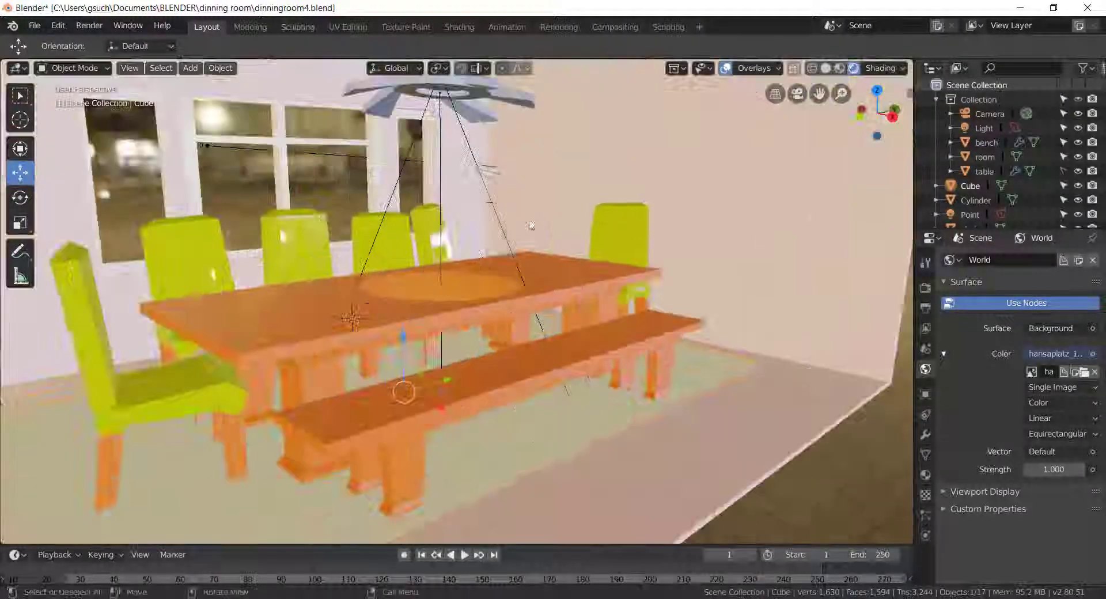
- Render a test image with the hansaplatz HDRI background, then orbit to view the room from above
left_click(90, 25)
left_click(104, 60)
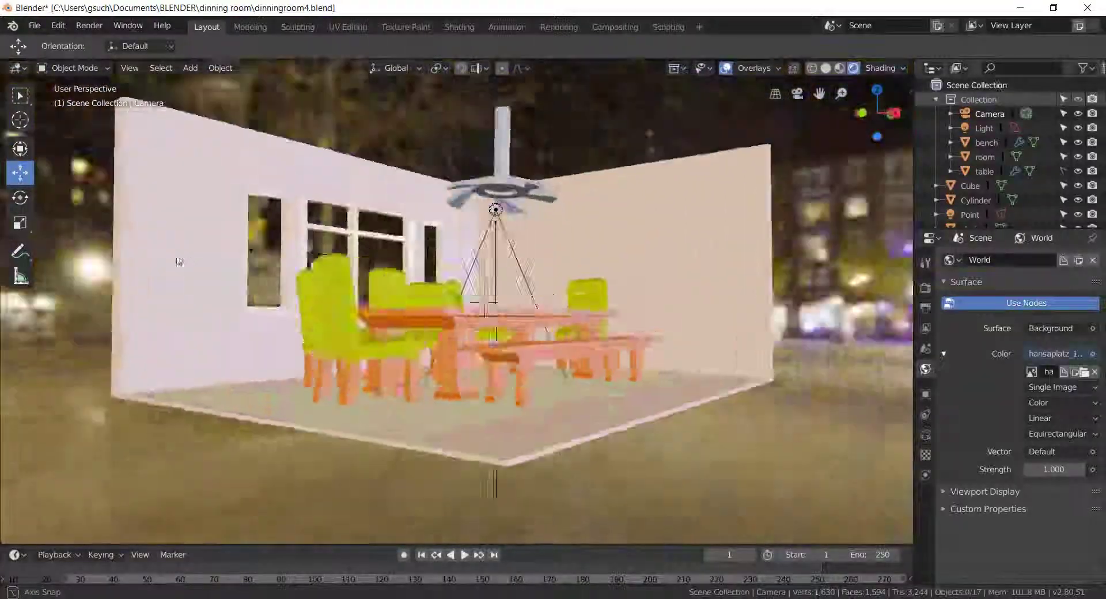
middle_click_drag(179, 262, 608, 316)
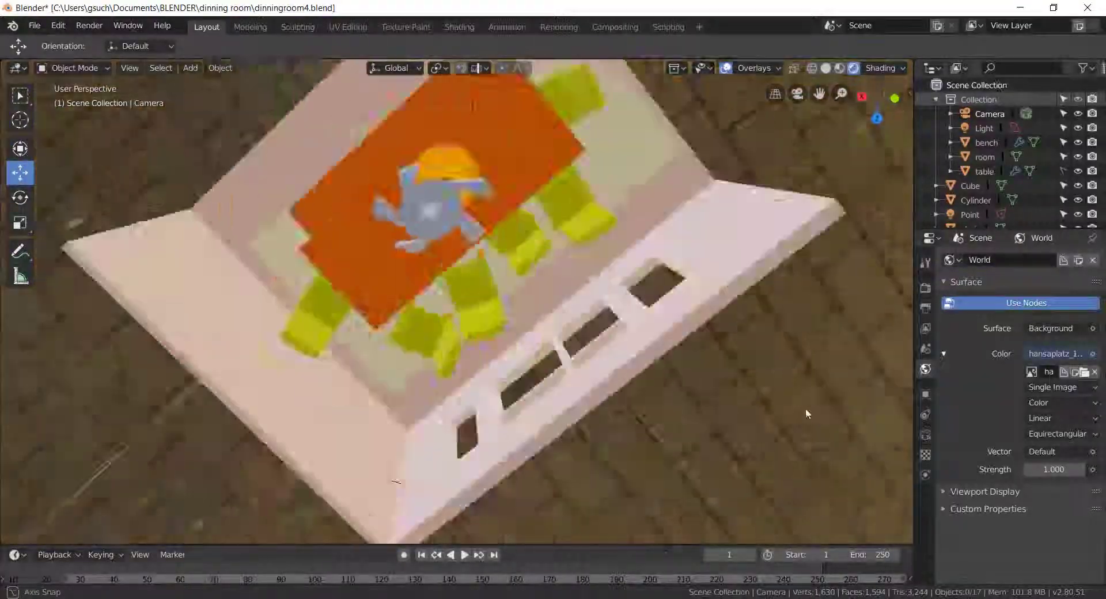